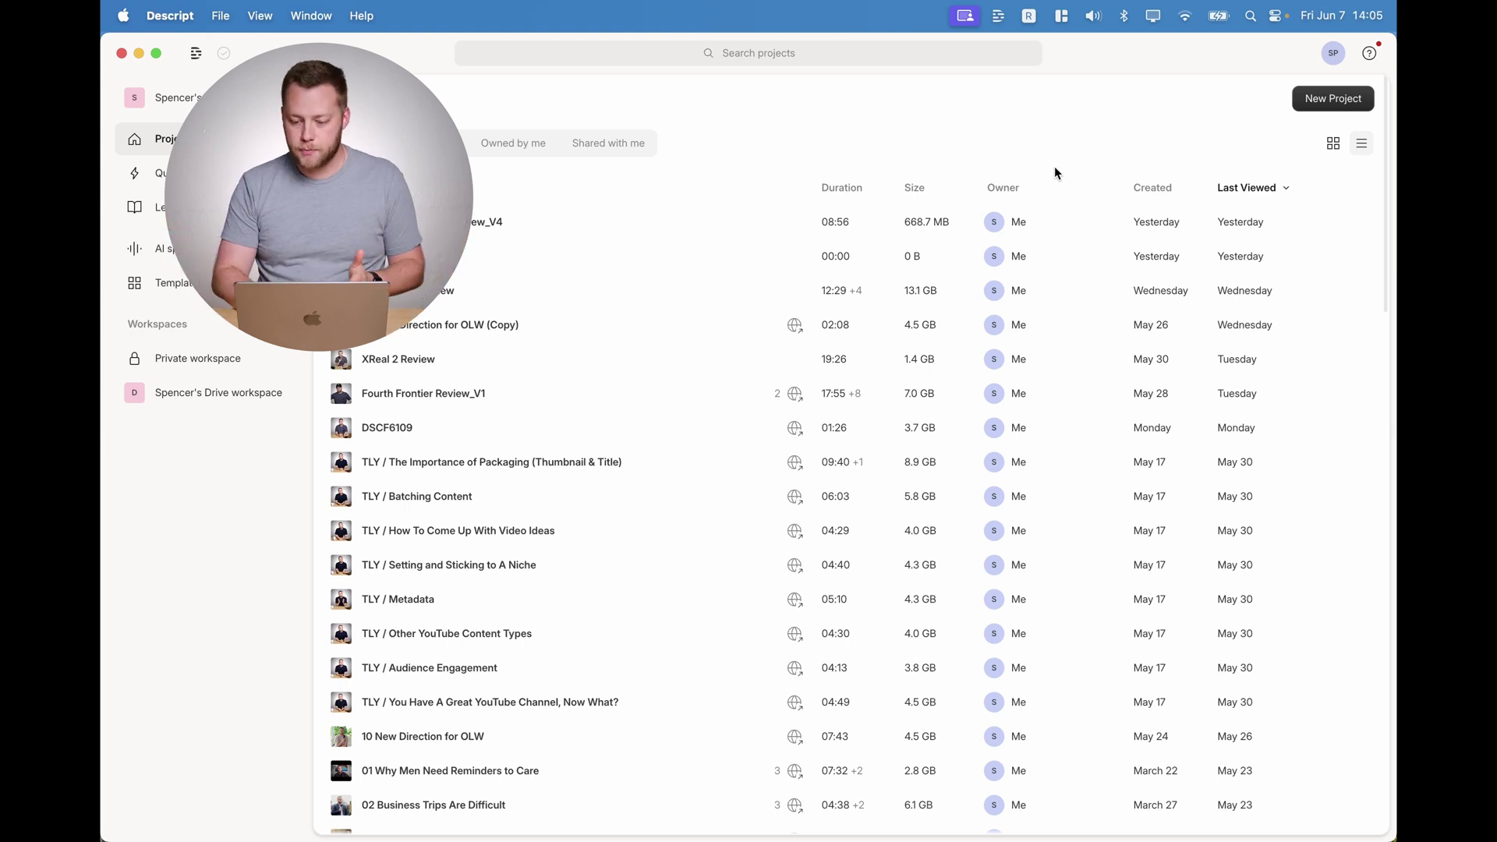
- Create a new video project and import the DJI porch MP4 from Desktop > OLW
left_click(1335, 99)
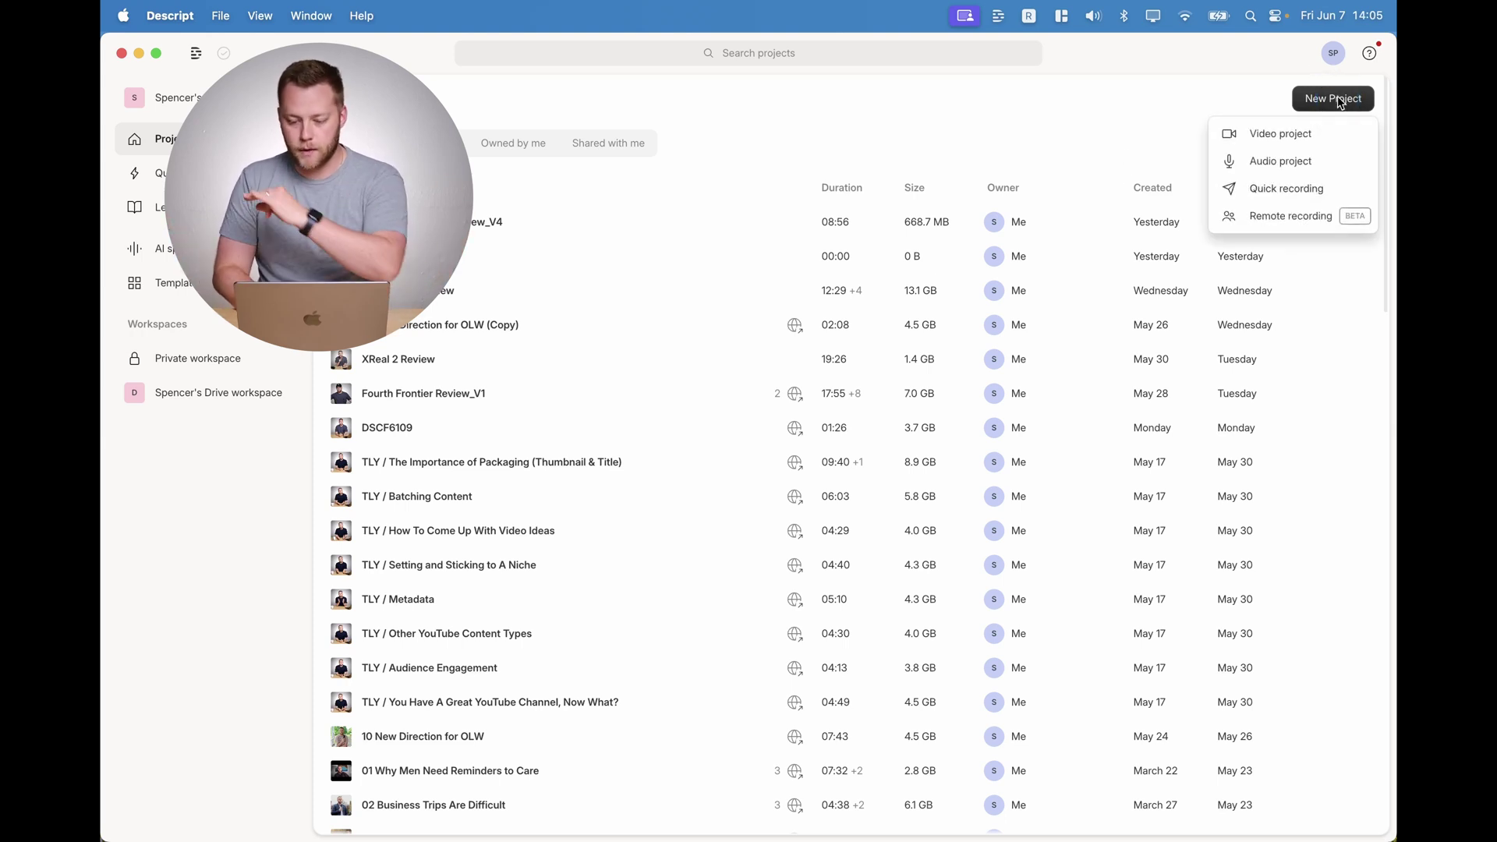
left_click(1275, 134)
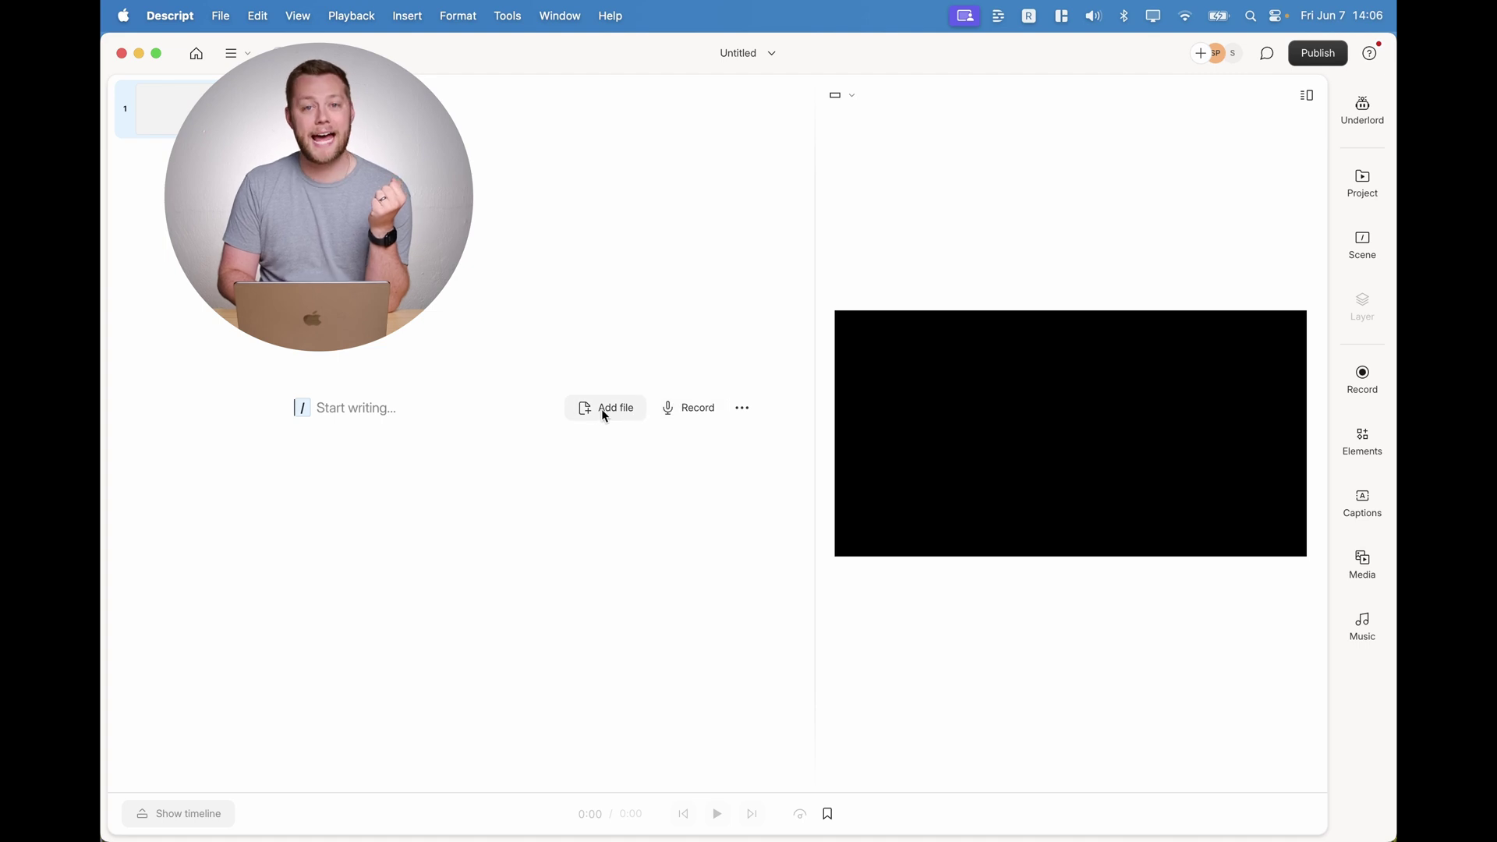
left_click(601, 408)
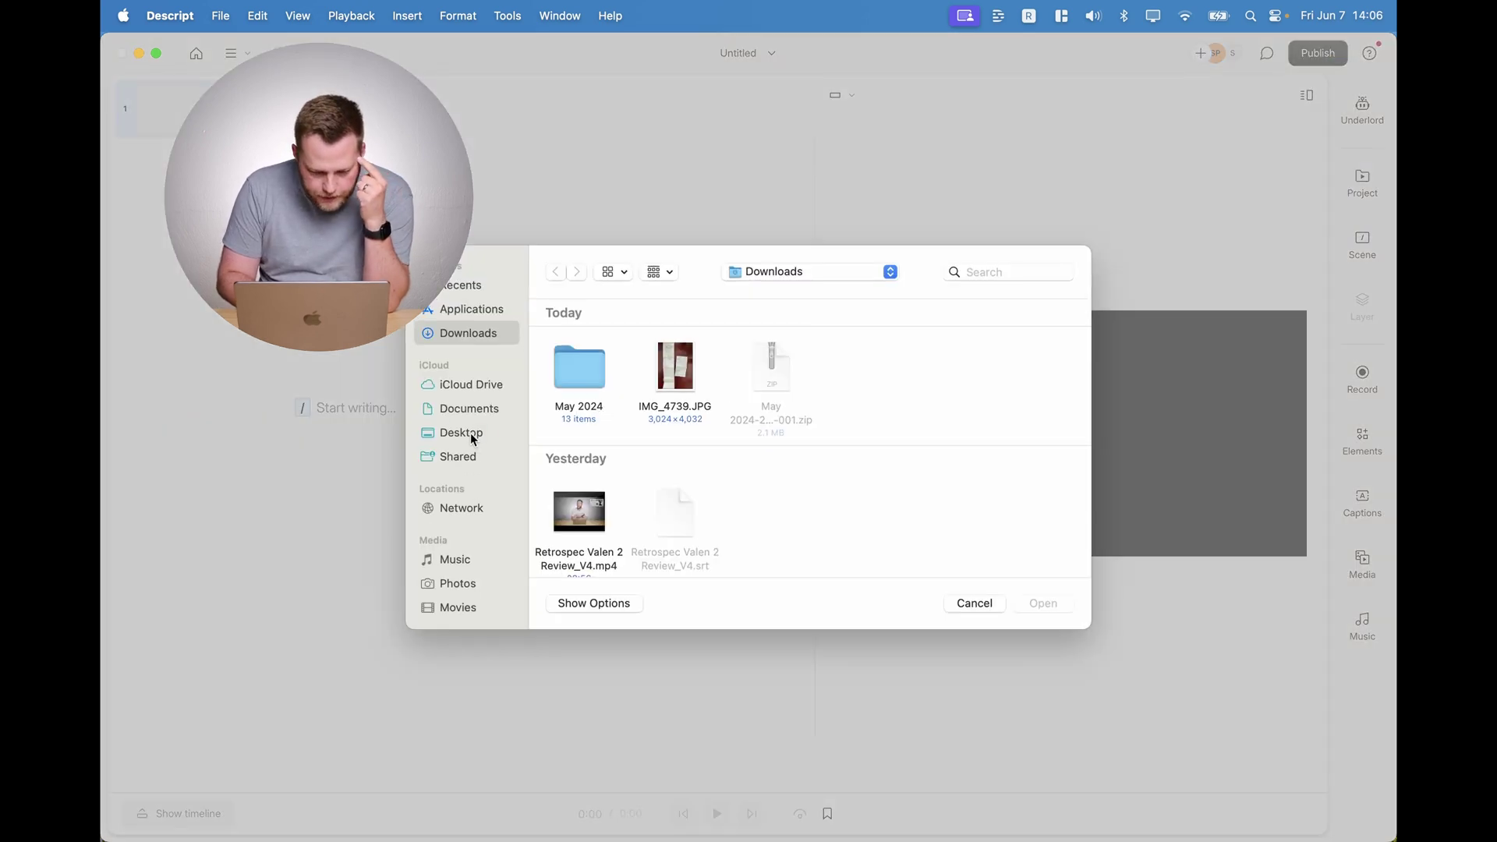
left_click(471, 435)
scroll(786, 492, "down", 8)
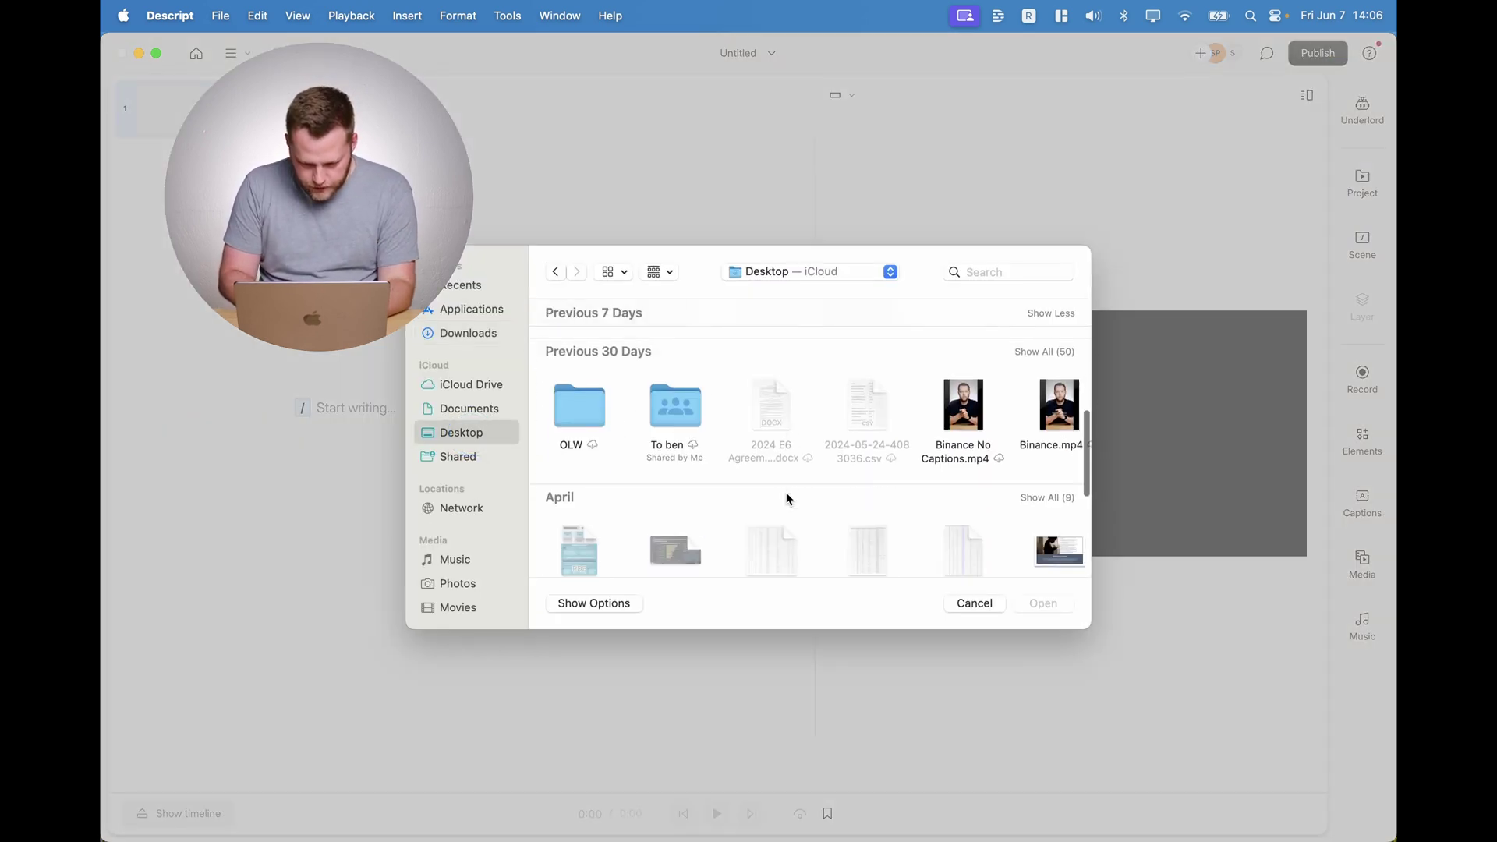
double_click(574, 408)
left_click(594, 401)
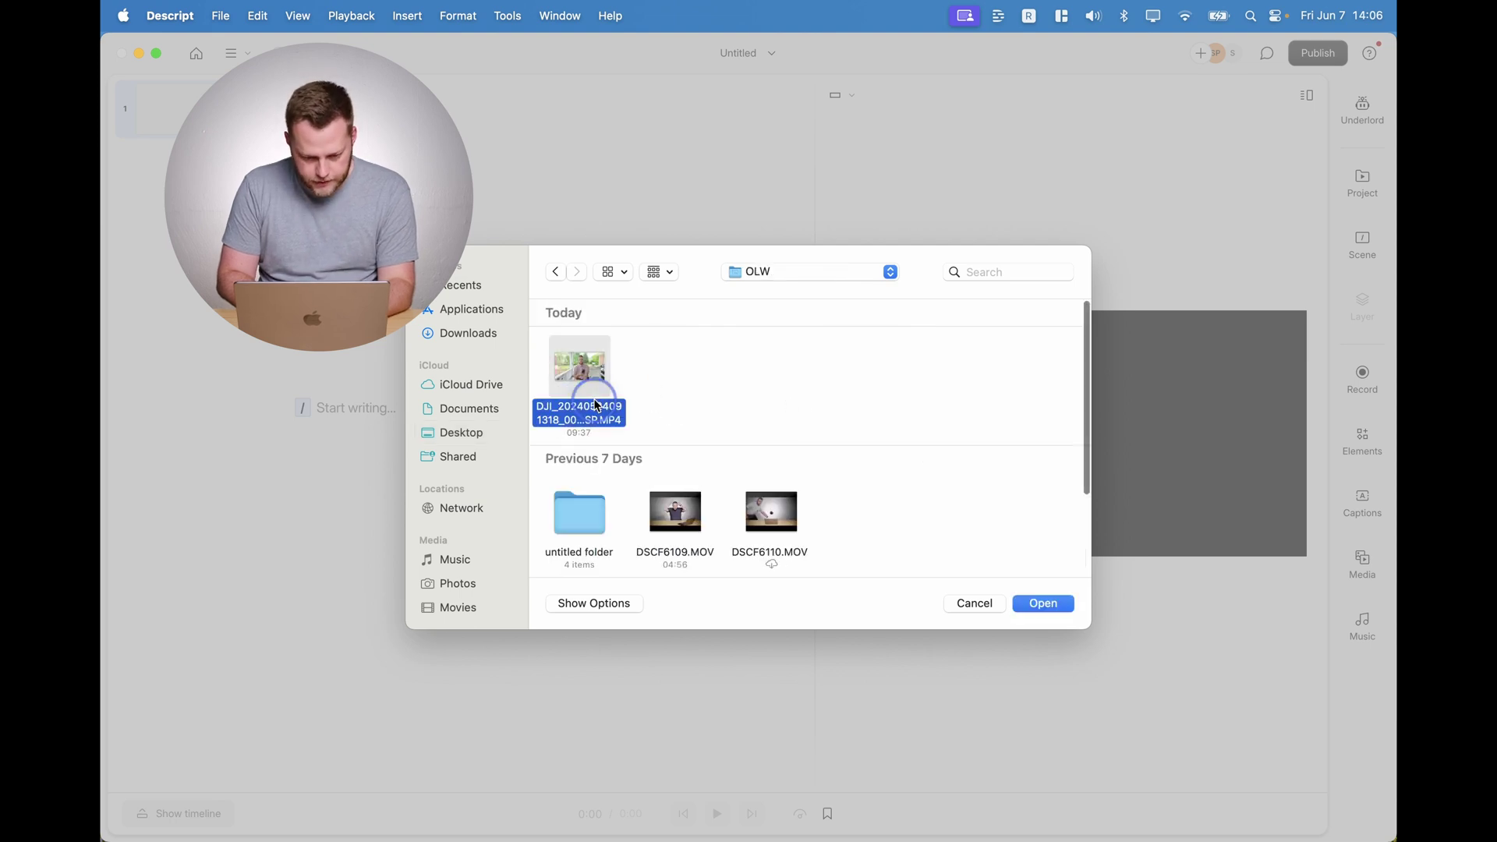
left_click(1045, 604)
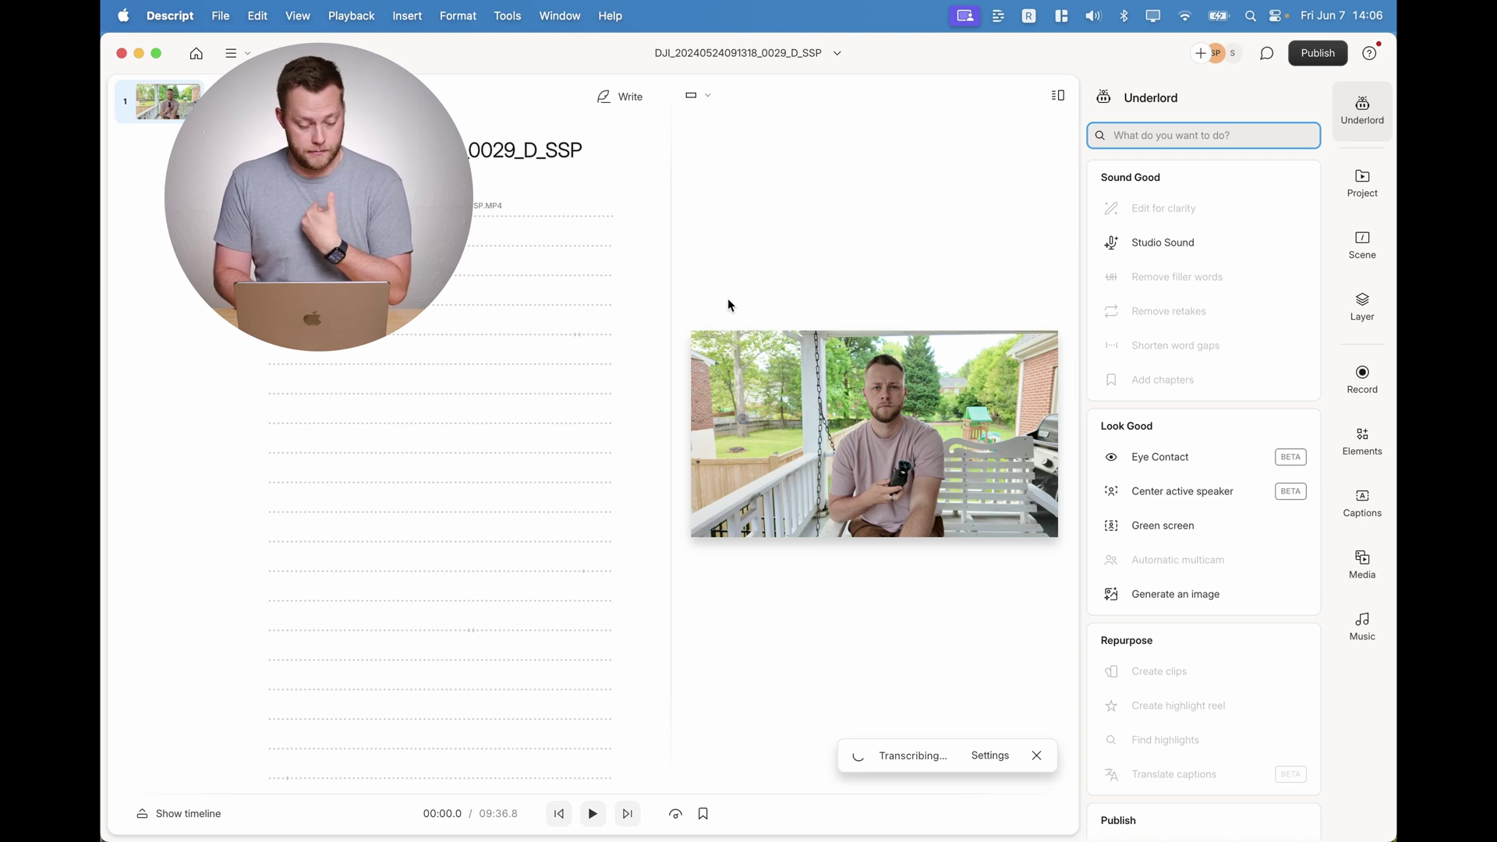
- Show the timeline and try selecting and deselecting the video layer in the preview
left_click(163, 814)
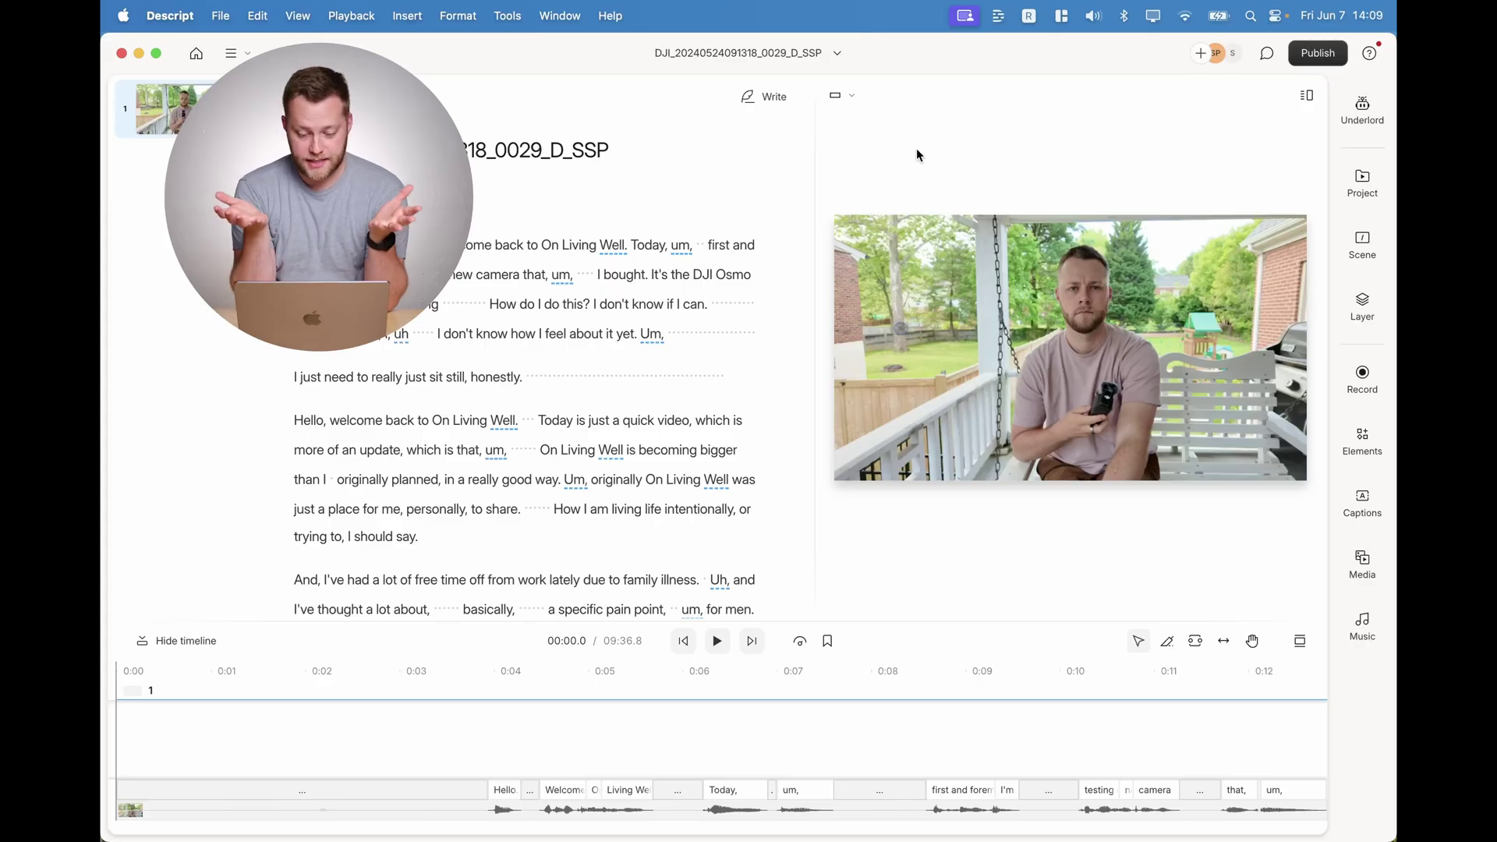
left_click(916, 148)
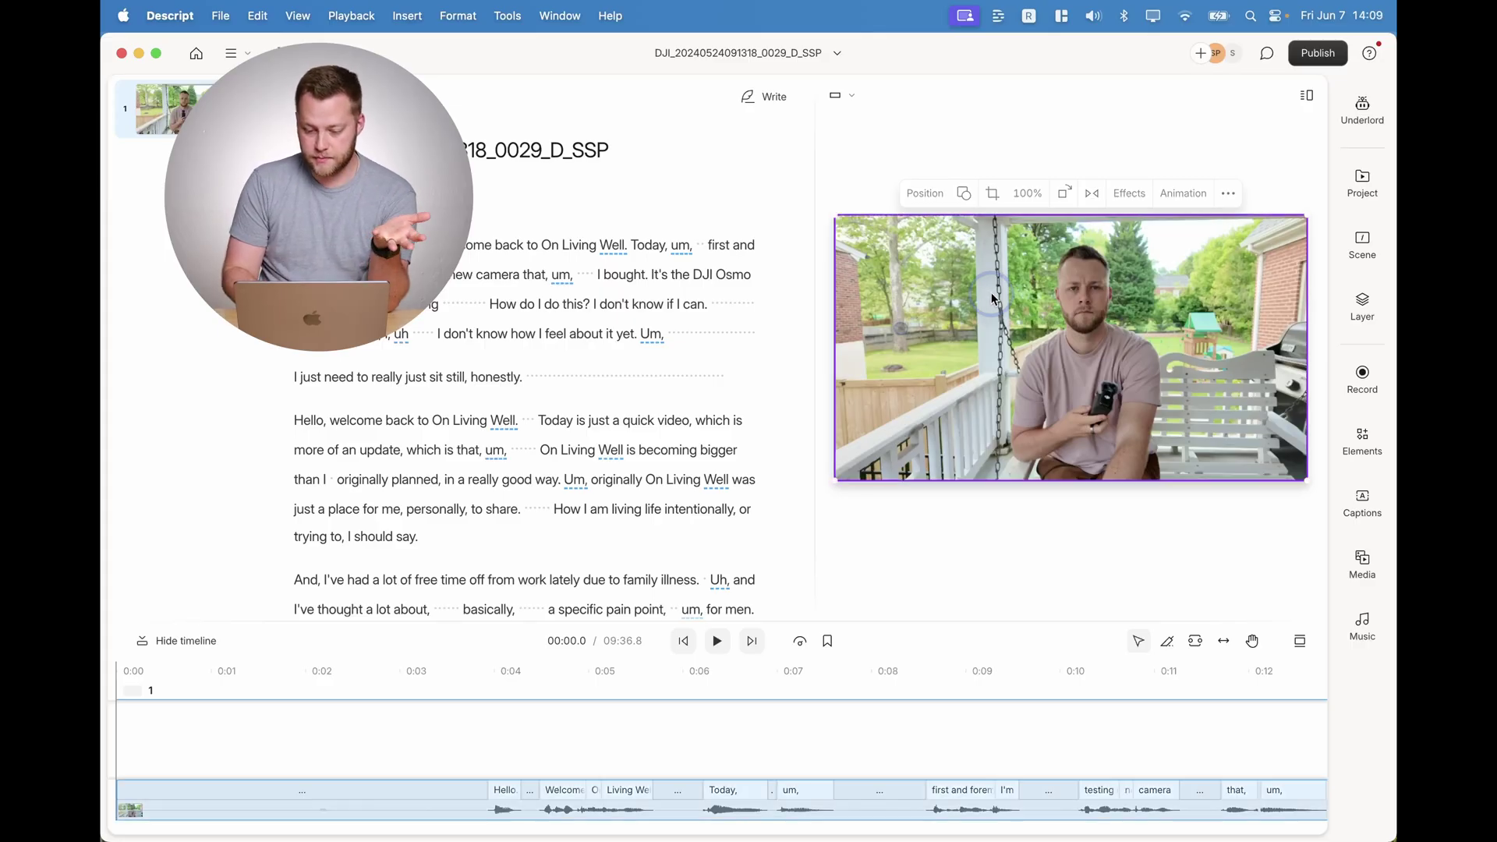
left_click(872, 167)
left_click(994, 304)
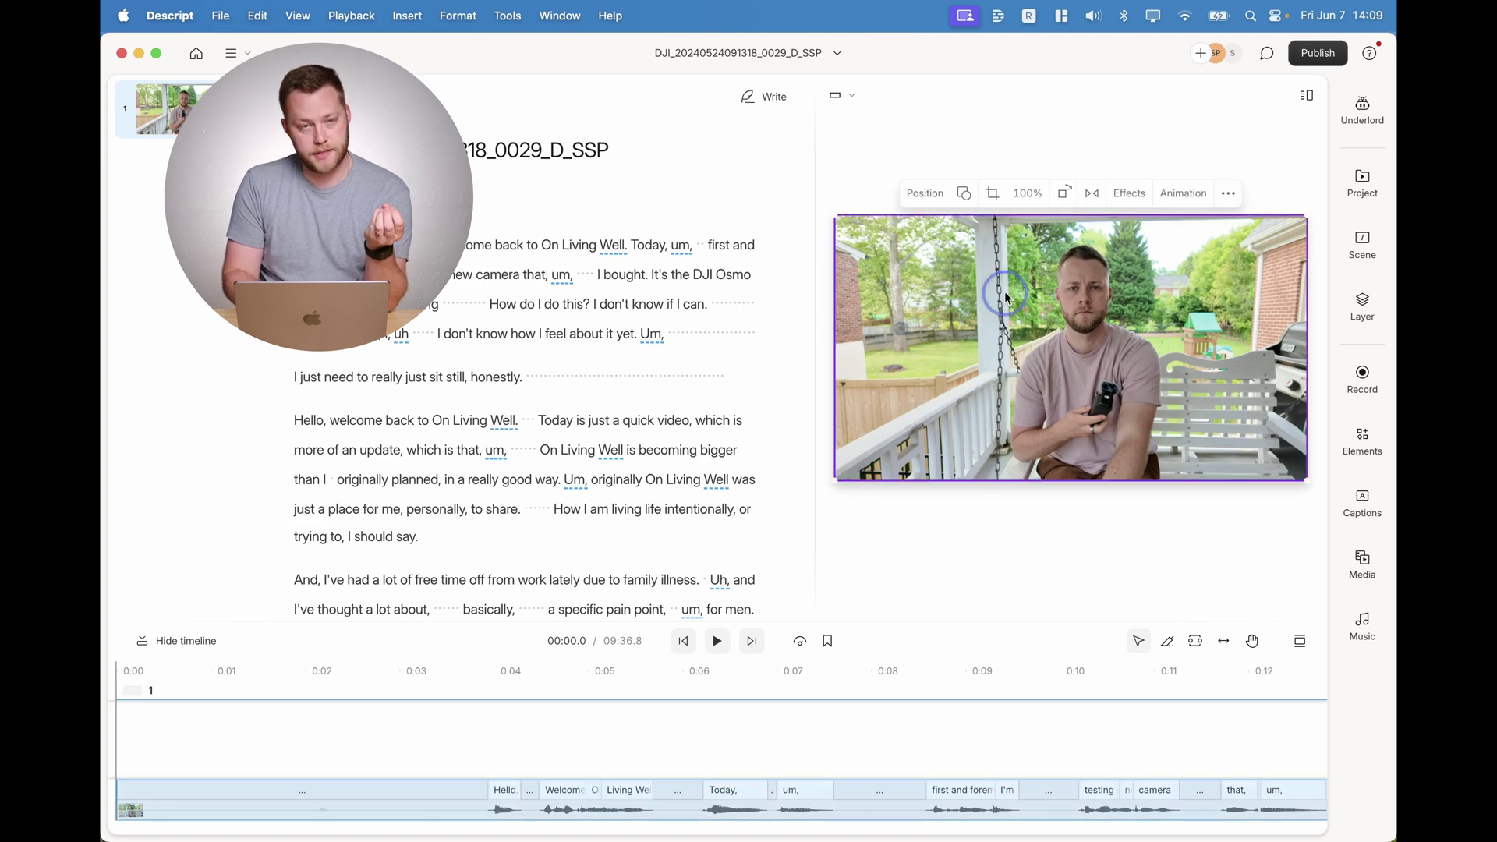
left_click(550, 342)
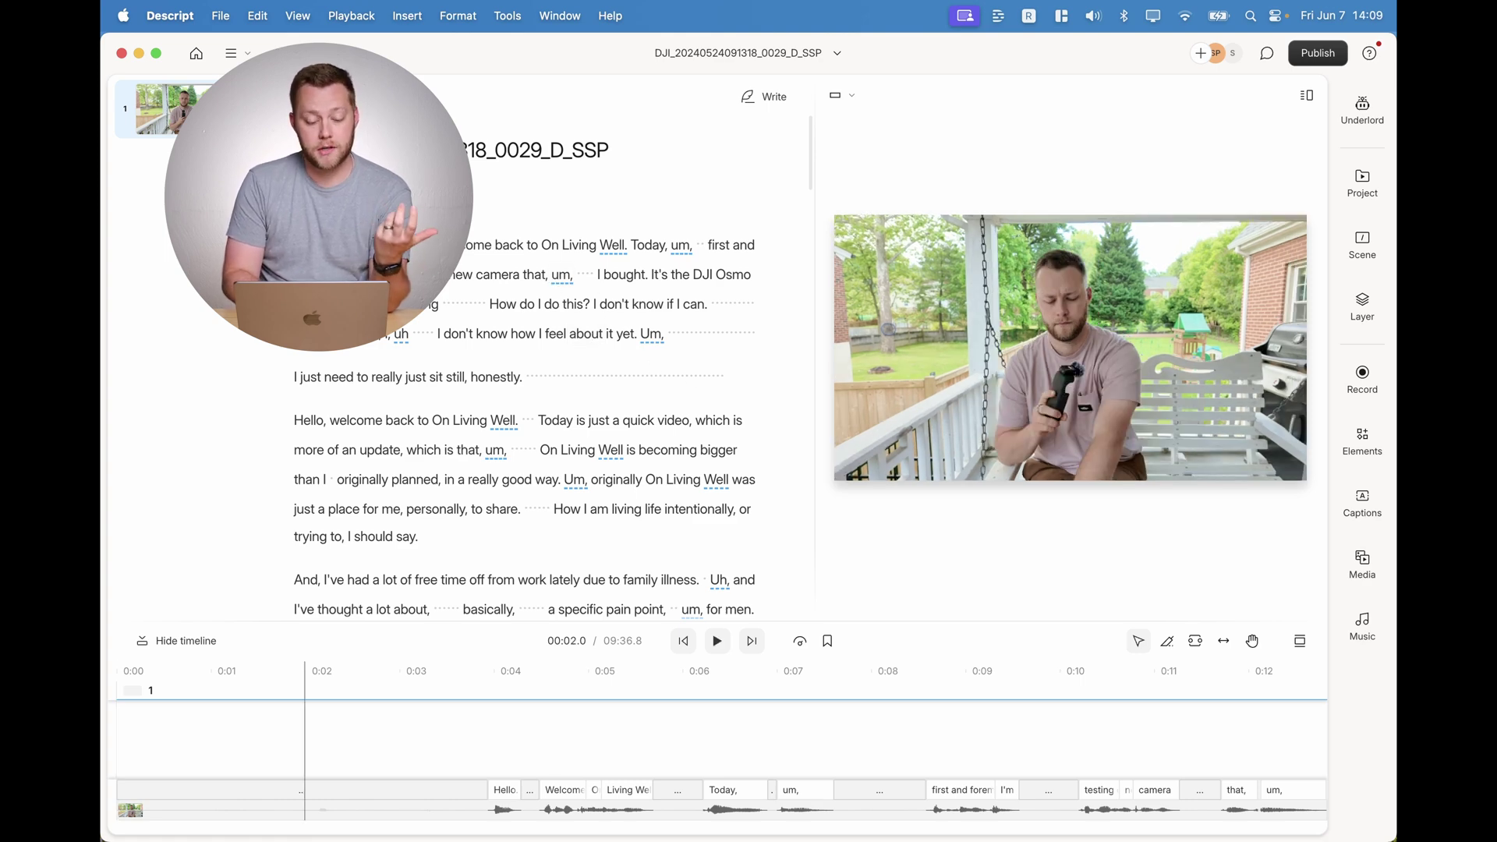
- Play a few seconds of the clip with the volume raised, then pause it
key("space")
key("XF86AudioRaiseVolume")
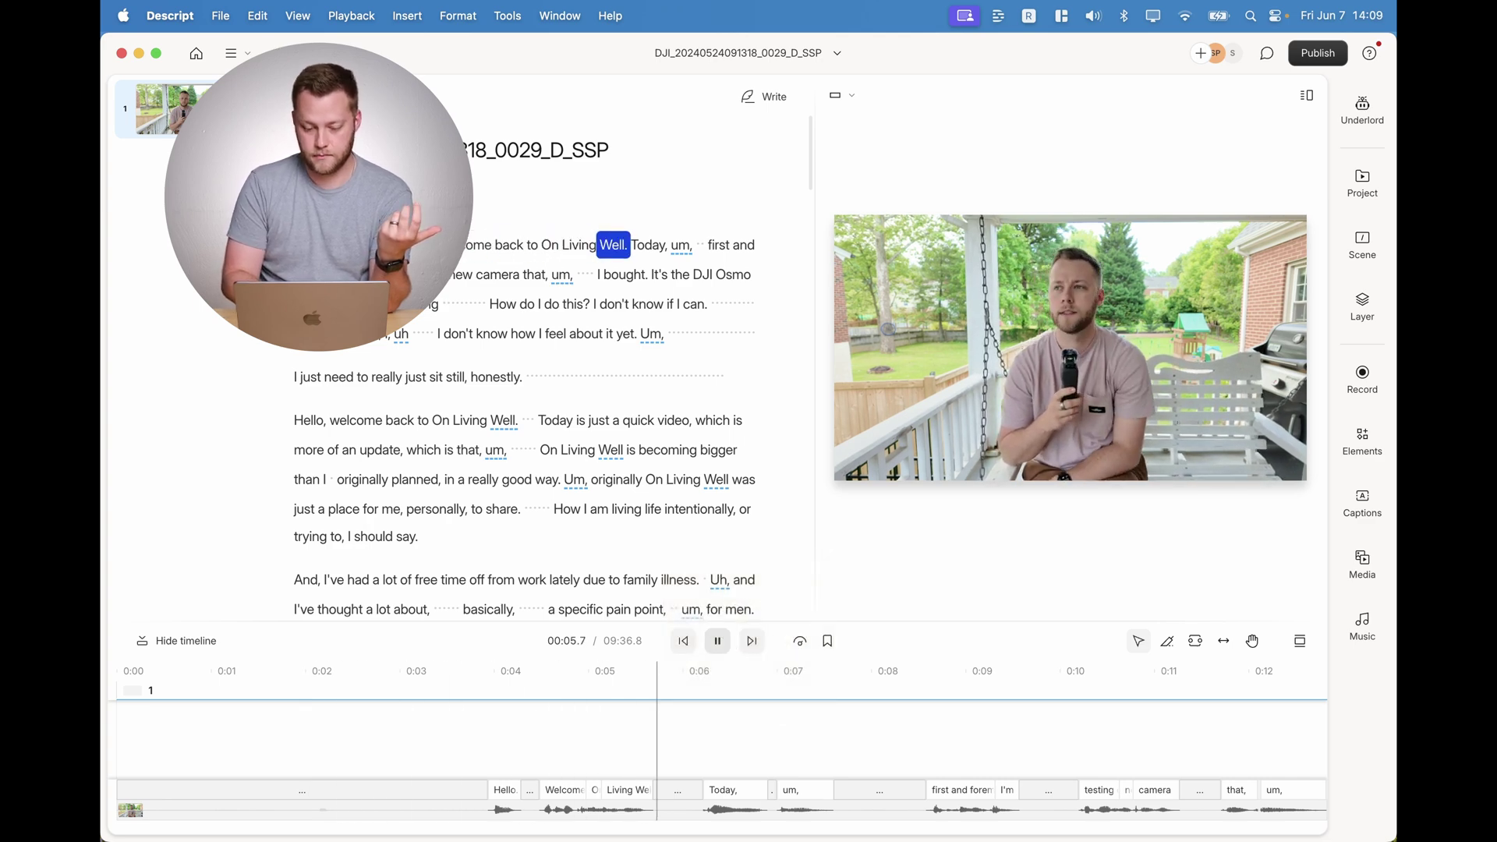
key("space")
scroll(527, 410, "down", 6)
scroll(527, 410, "down", 3)
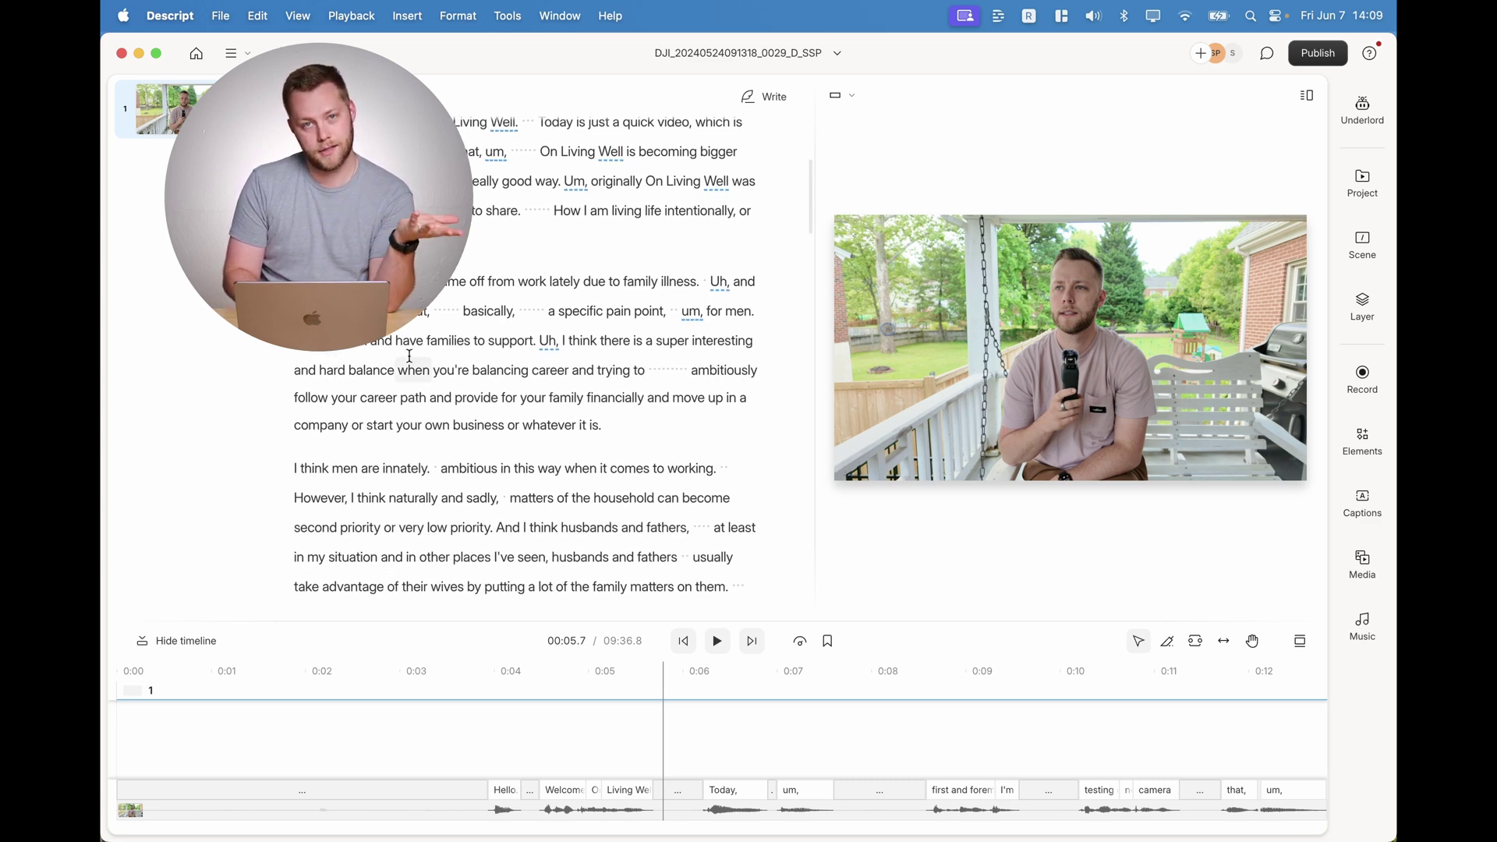
scroll(408, 357, "down", 10)
scroll(409, 357, "down", 8)
scroll(409, 357, "up", 10)
scroll(408, 355, "up", 15)
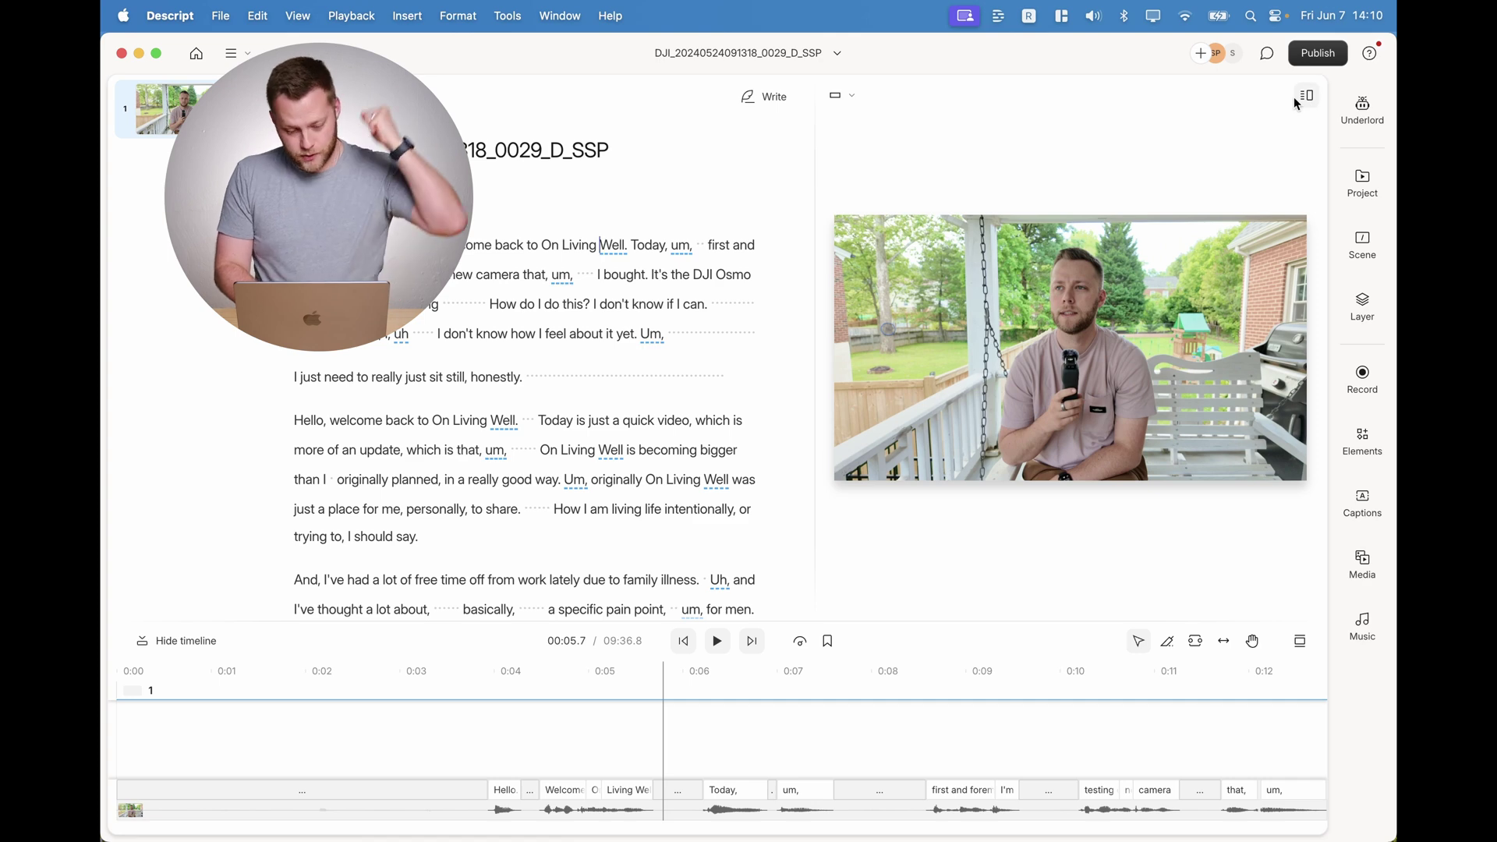
left_click(1362, 108)
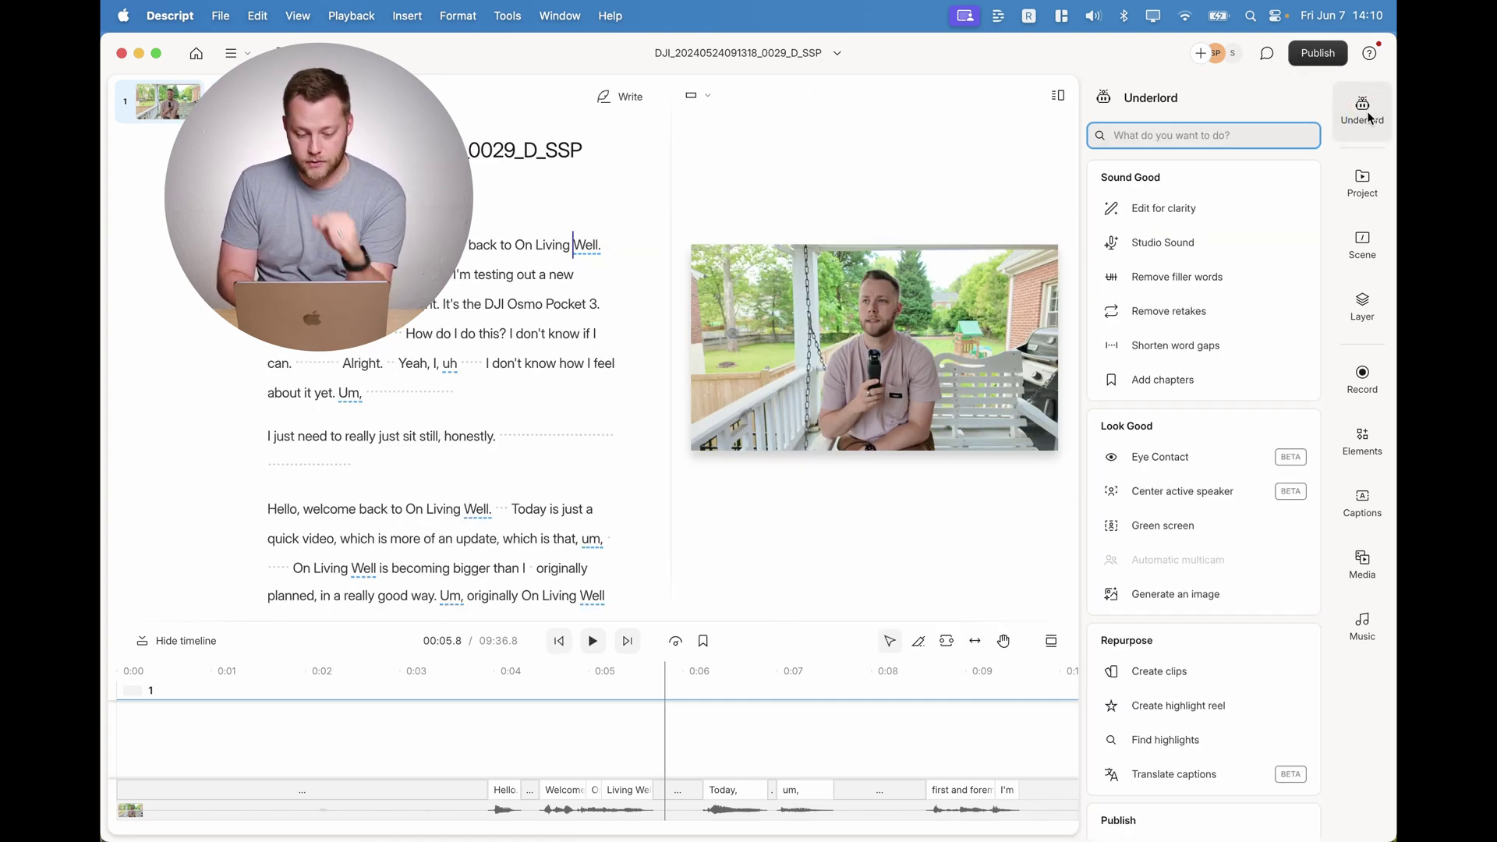
- Limit Remove filler words to um, uh, hm, mmm and repeats, unchecking Well, Like, So and phrases
left_click(1220, 283)
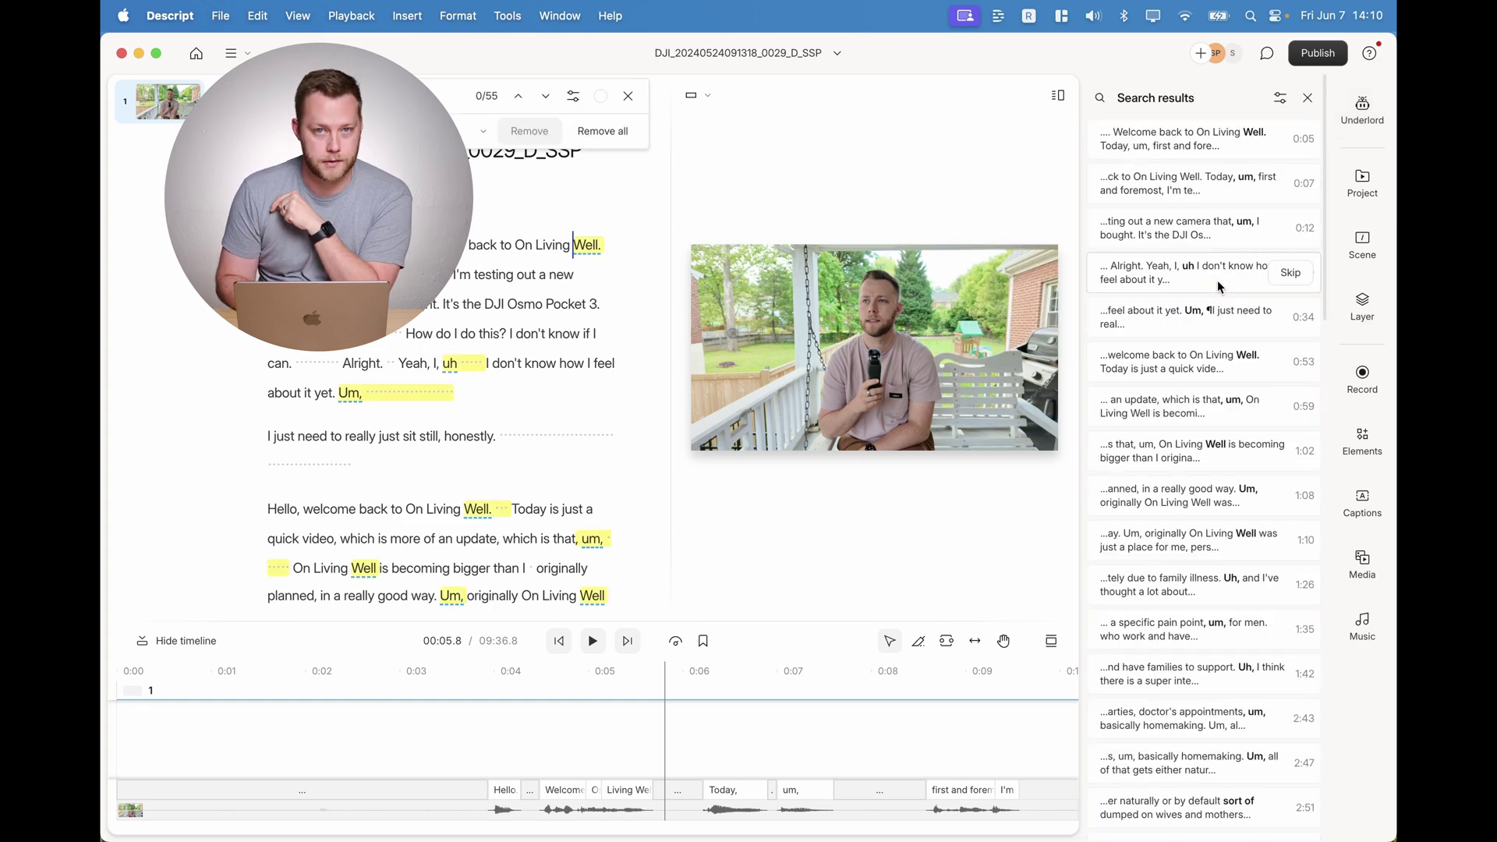
left_click(442, 97)
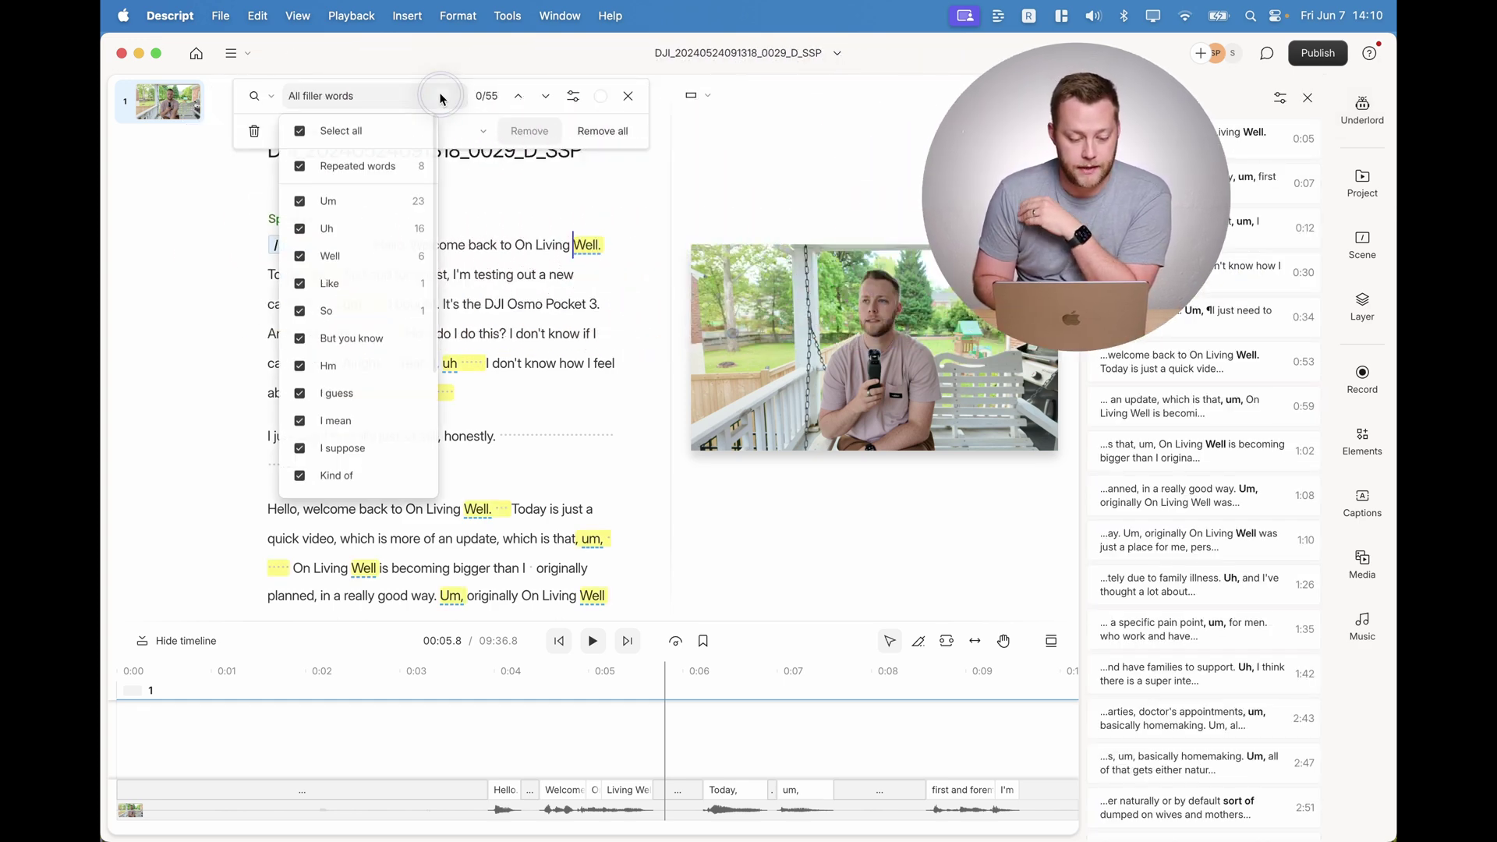
scroll(360, 272, "down", 2)
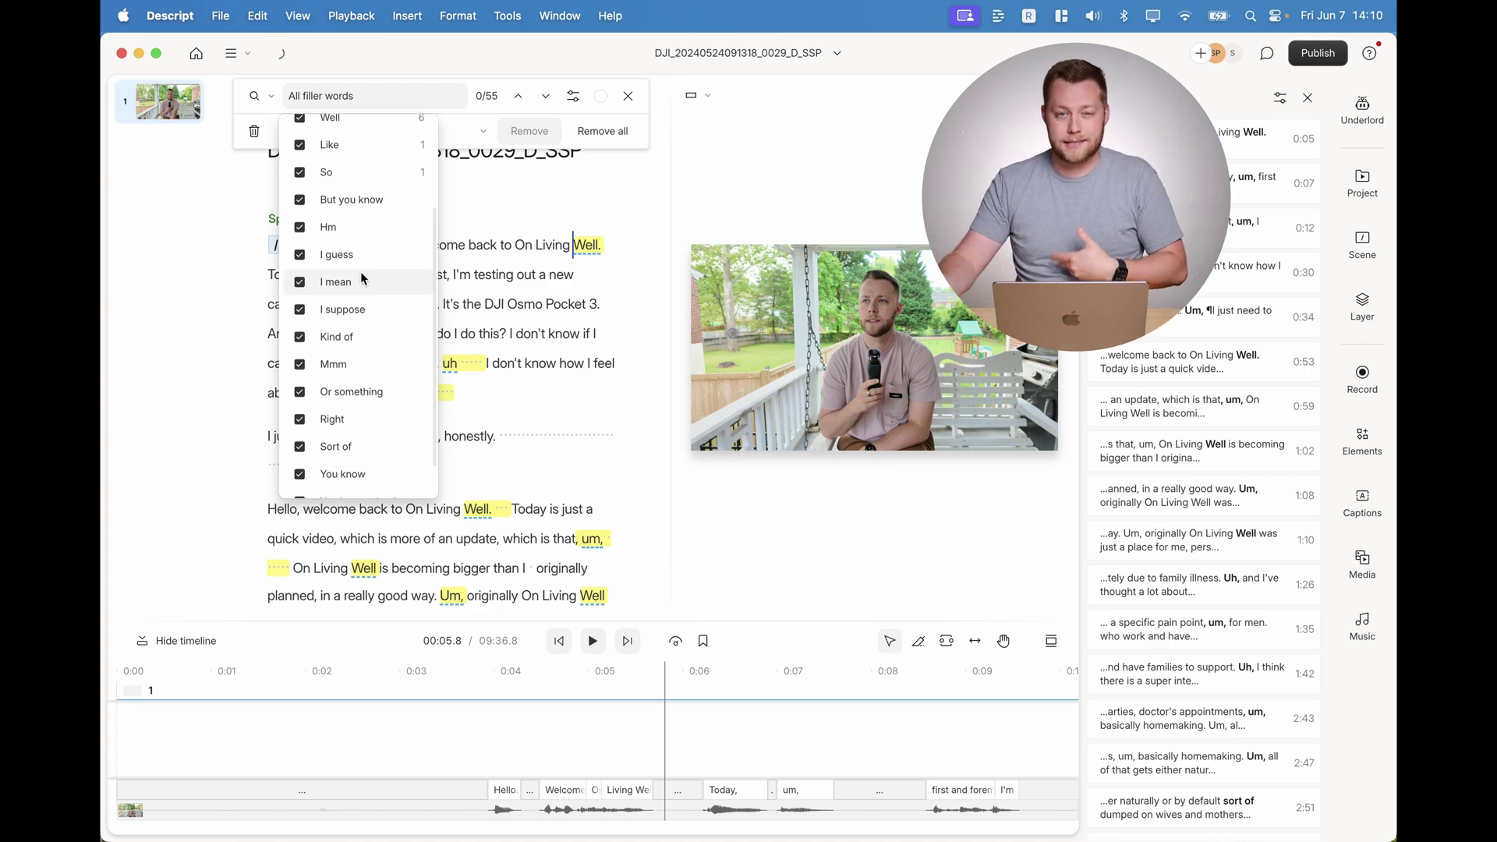
scroll(360, 272, "down", 2)
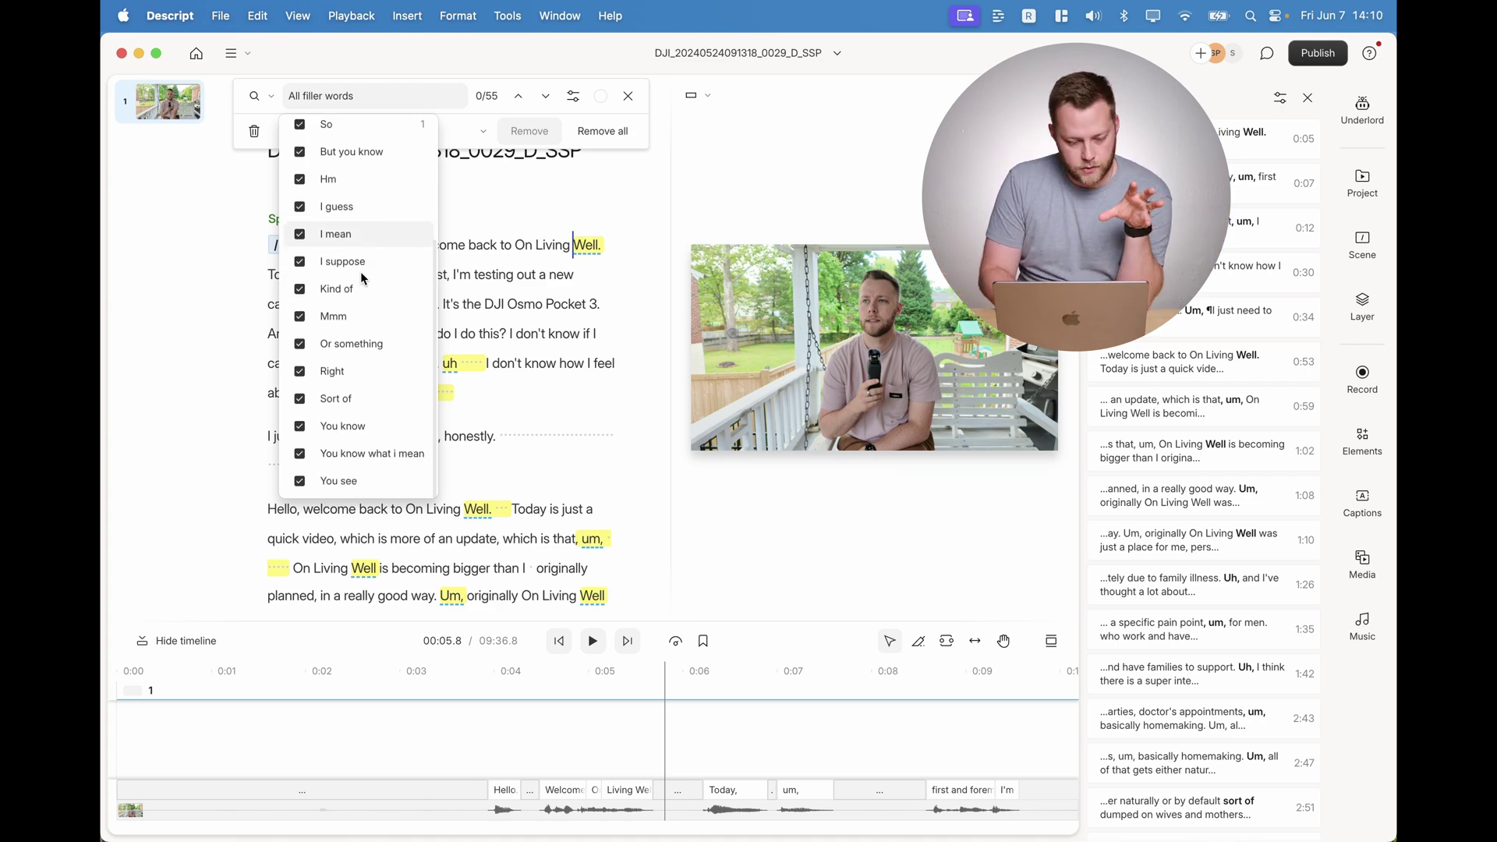
left_click(339, 481)
left_click(339, 453)
left_click(337, 426)
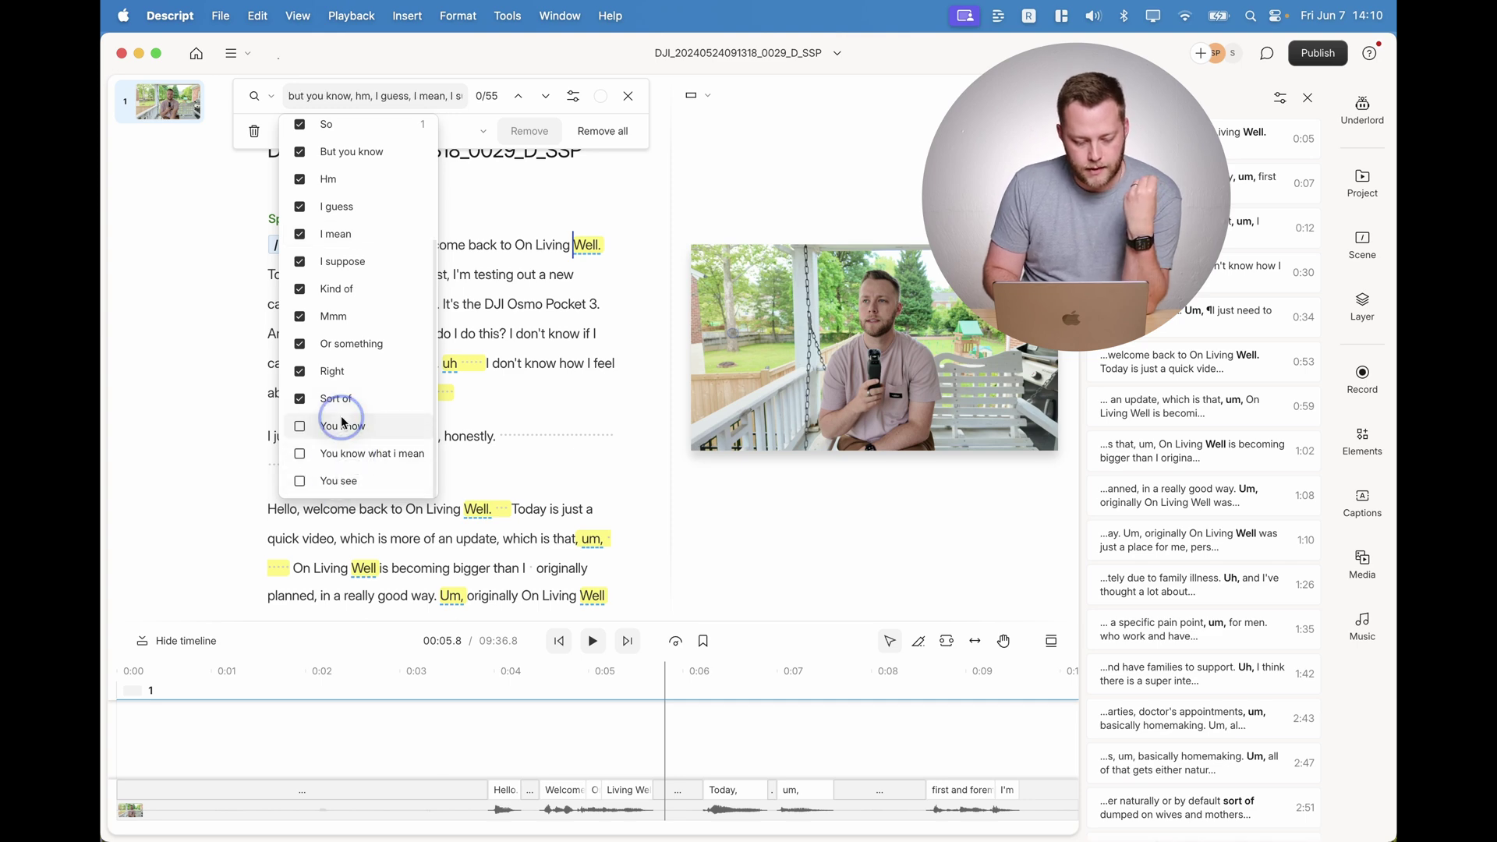
left_click(332, 371)
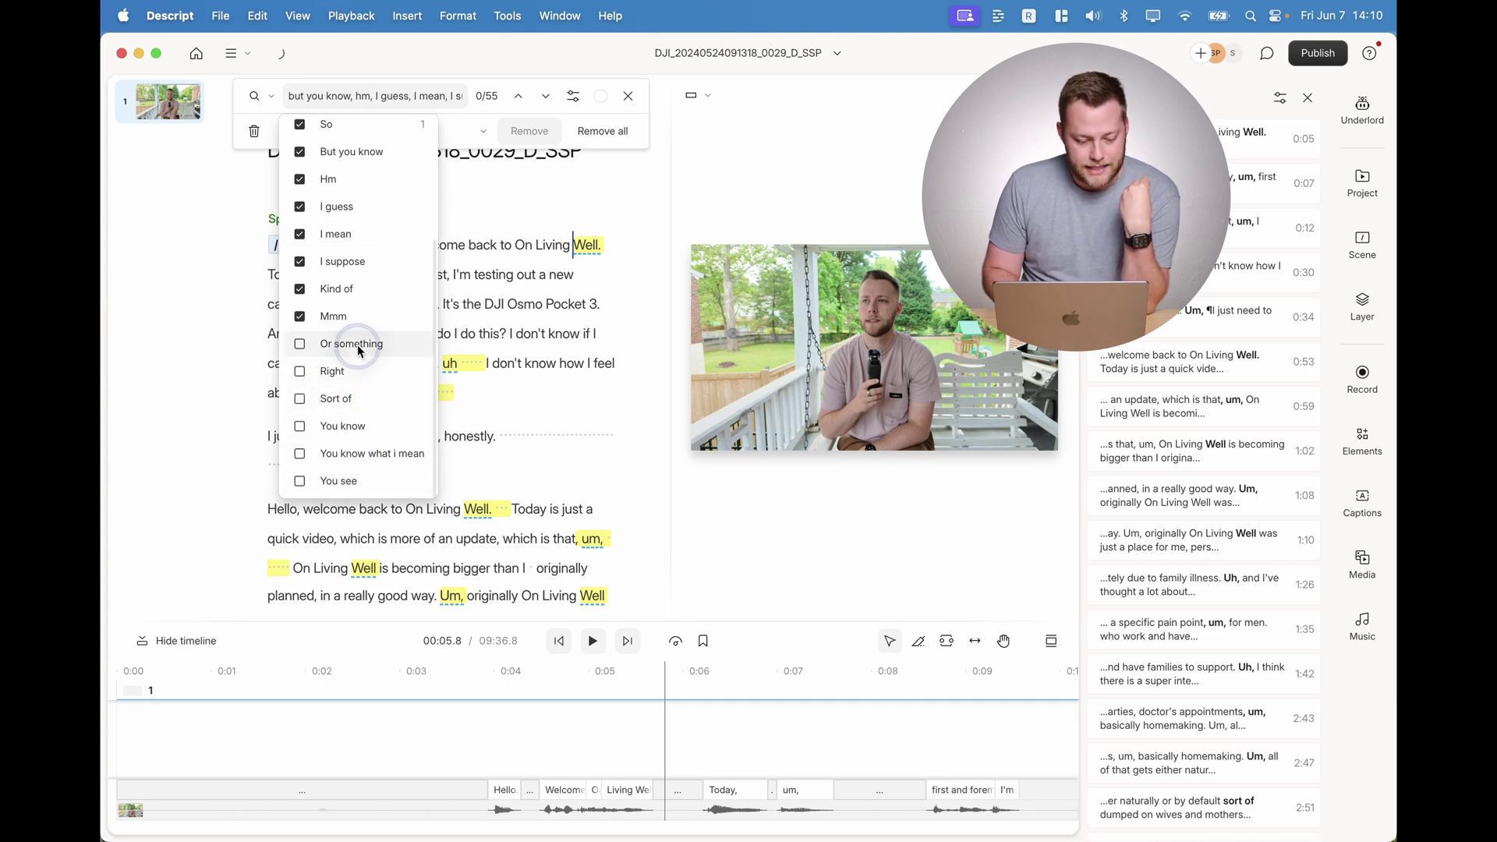
left_click(338, 289)
left_click(343, 261)
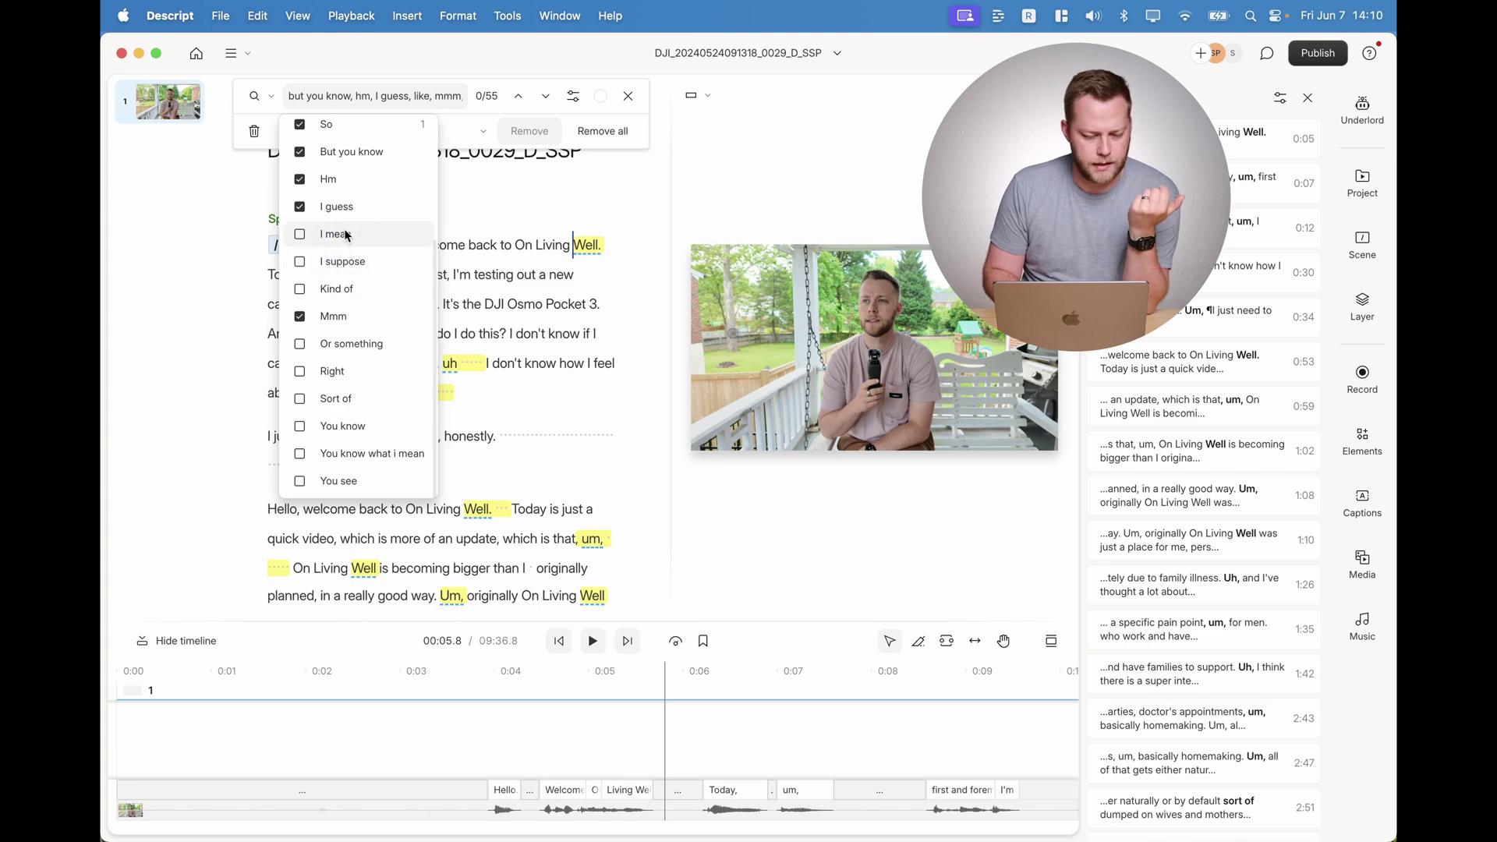
left_click(337, 206)
scroll(346, 234, "up", 2)
left_click(352, 273)
scroll(351, 249, "up", 2)
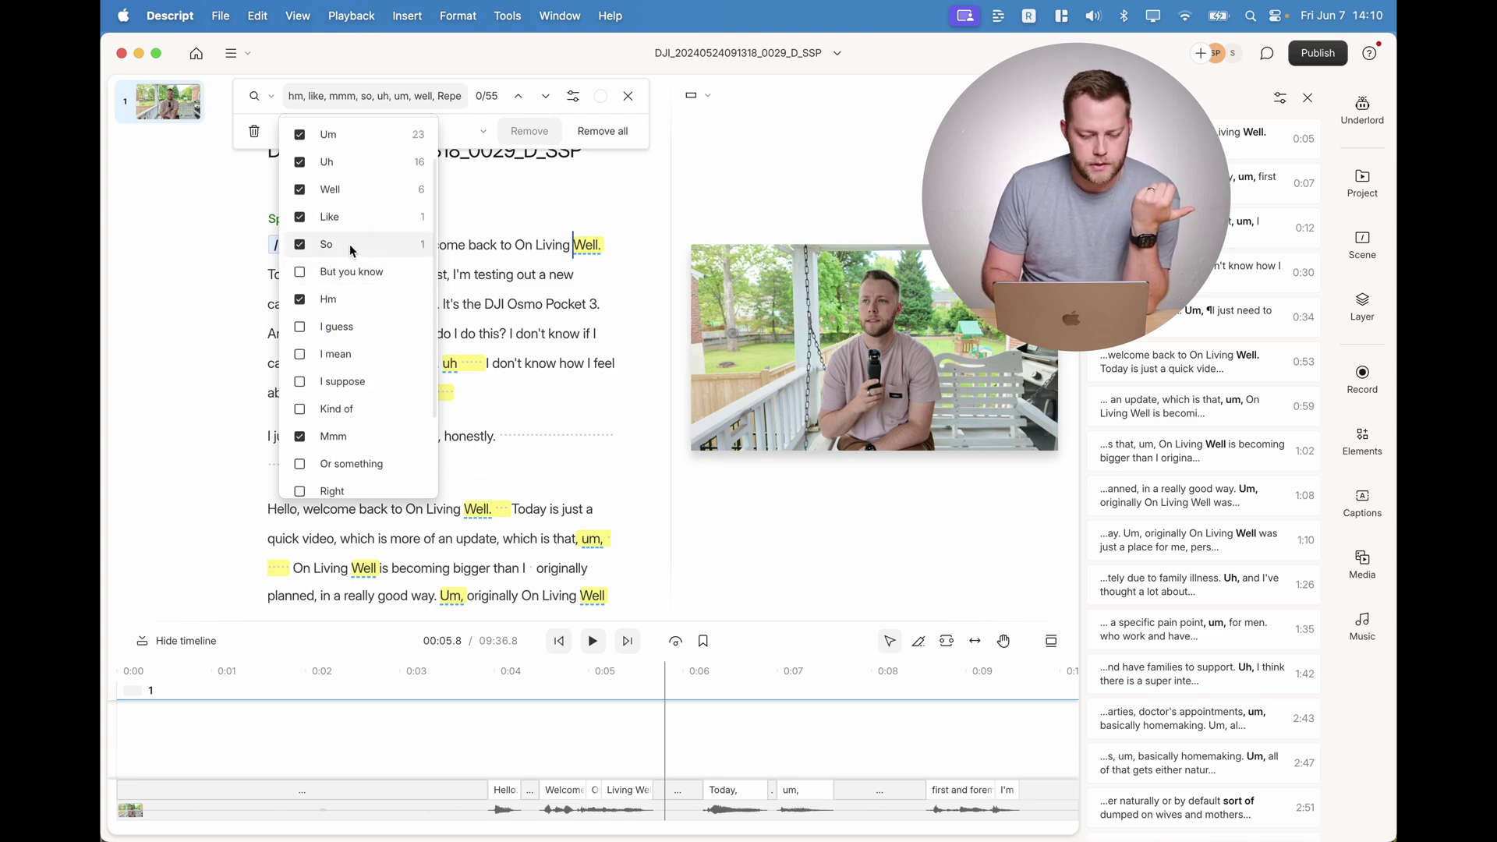
left_click(351, 249)
left_click(352, 223)
scroll(356, 223, "up", 2)
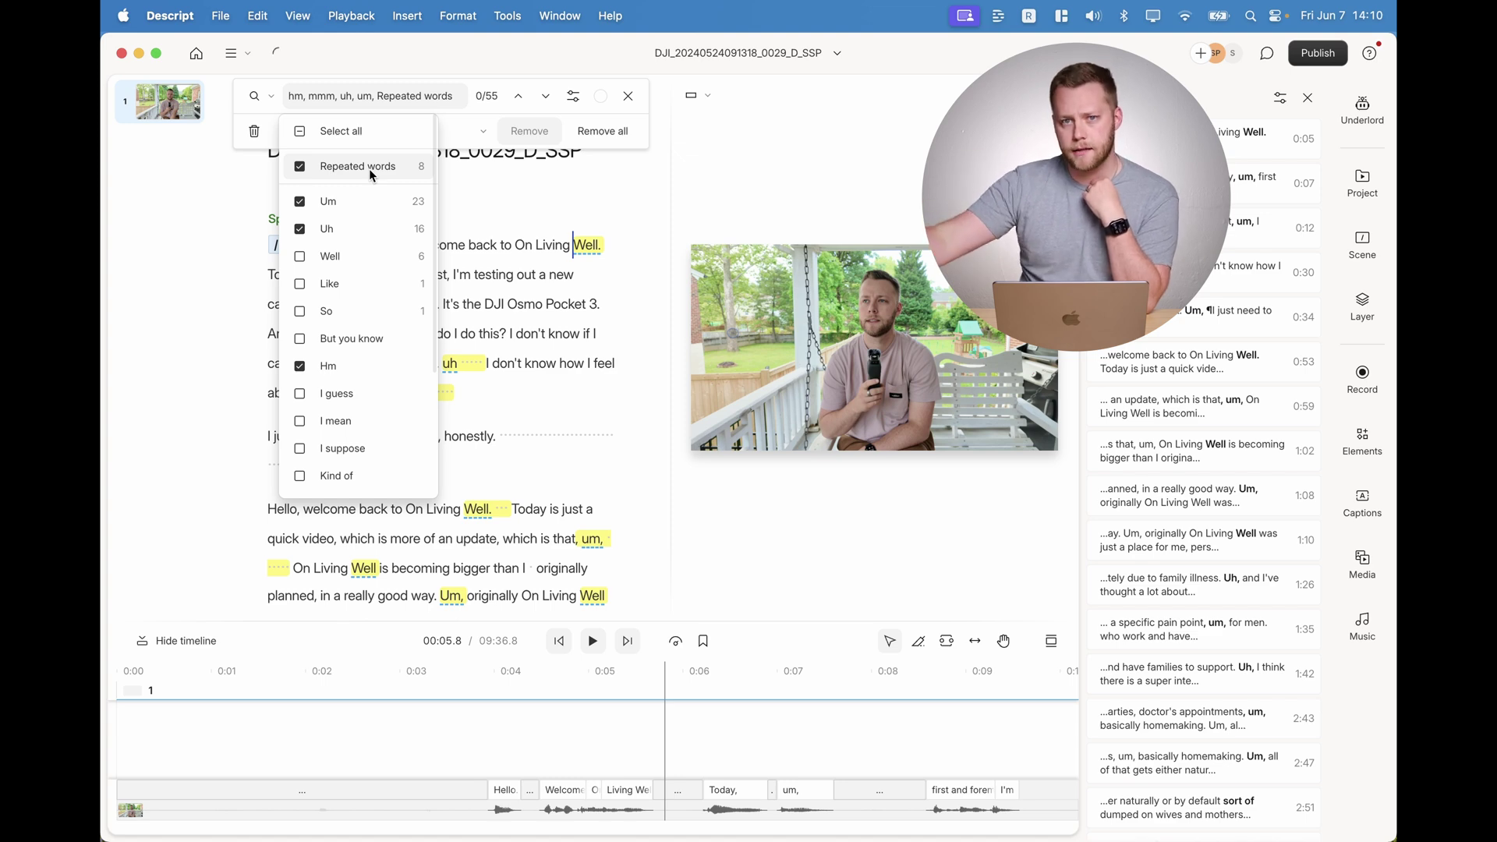
left_click(368, 169)
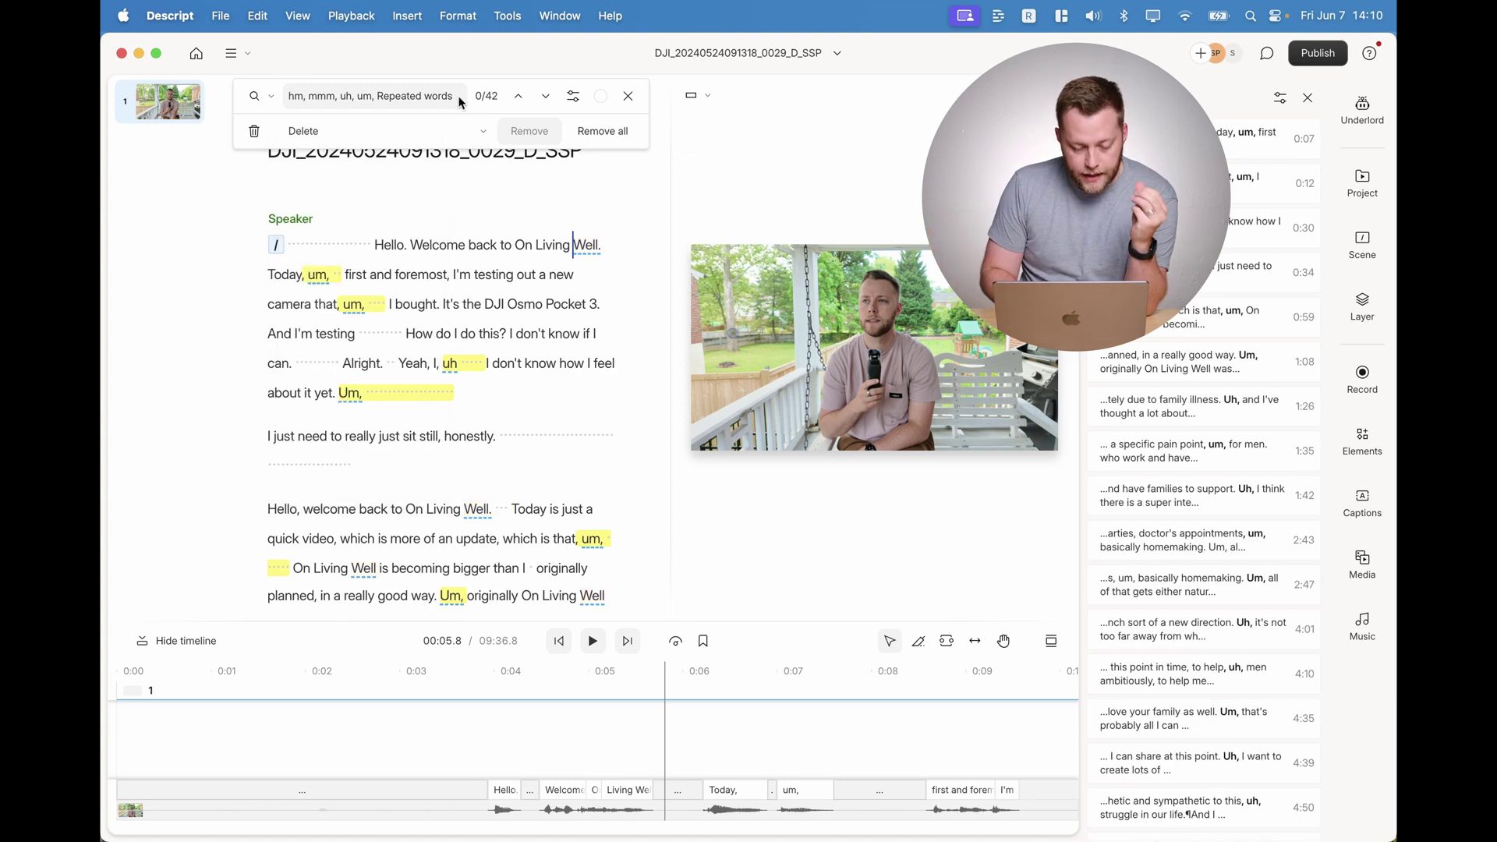
- Try removing all matched filler words, undo it, and change how matches are handled
left_click(603, 131)
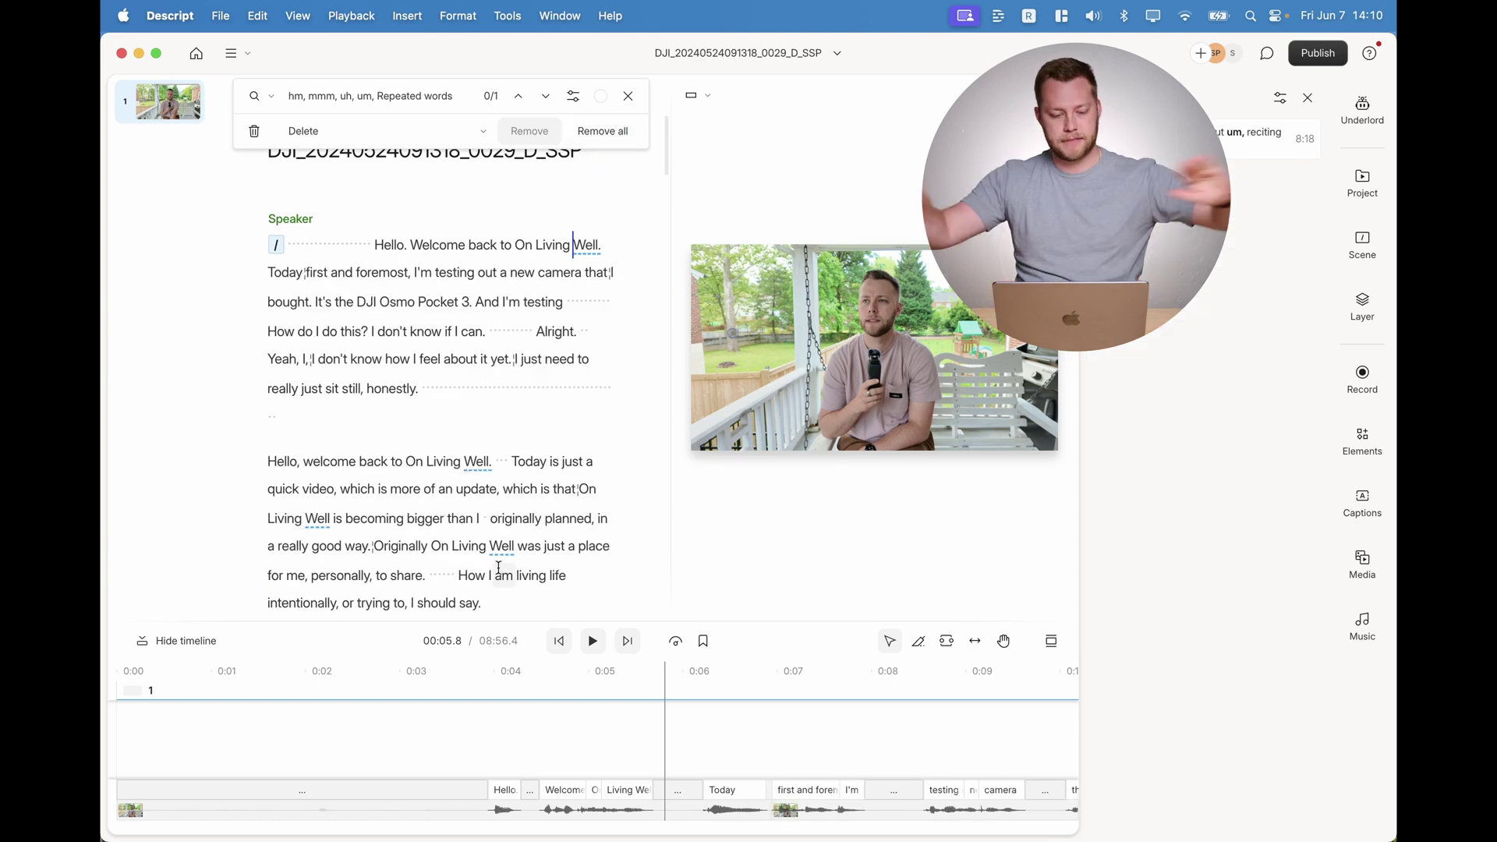
key("super+z")
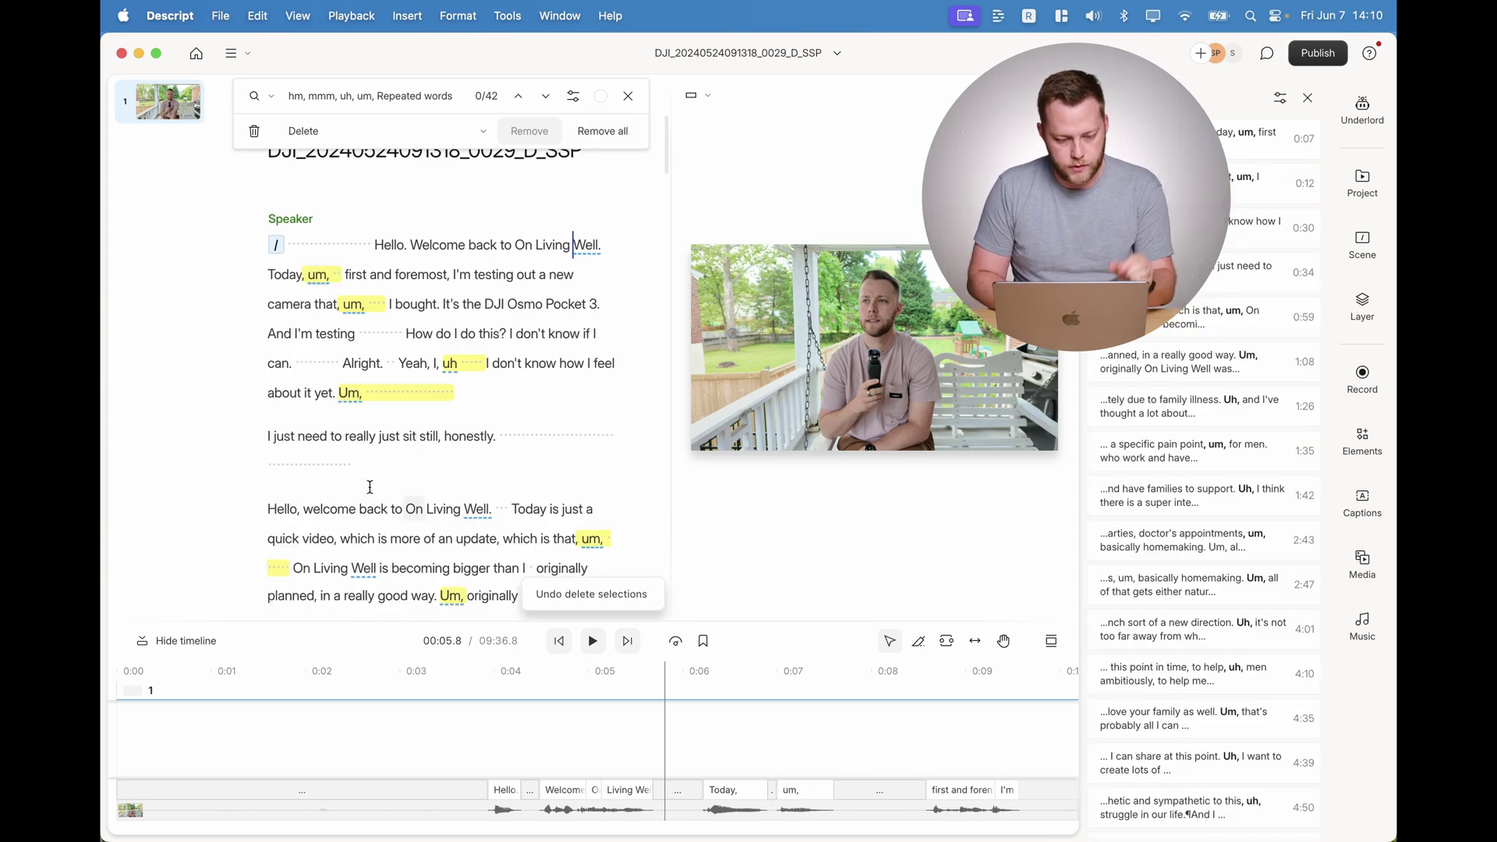
left_click(420, 133)
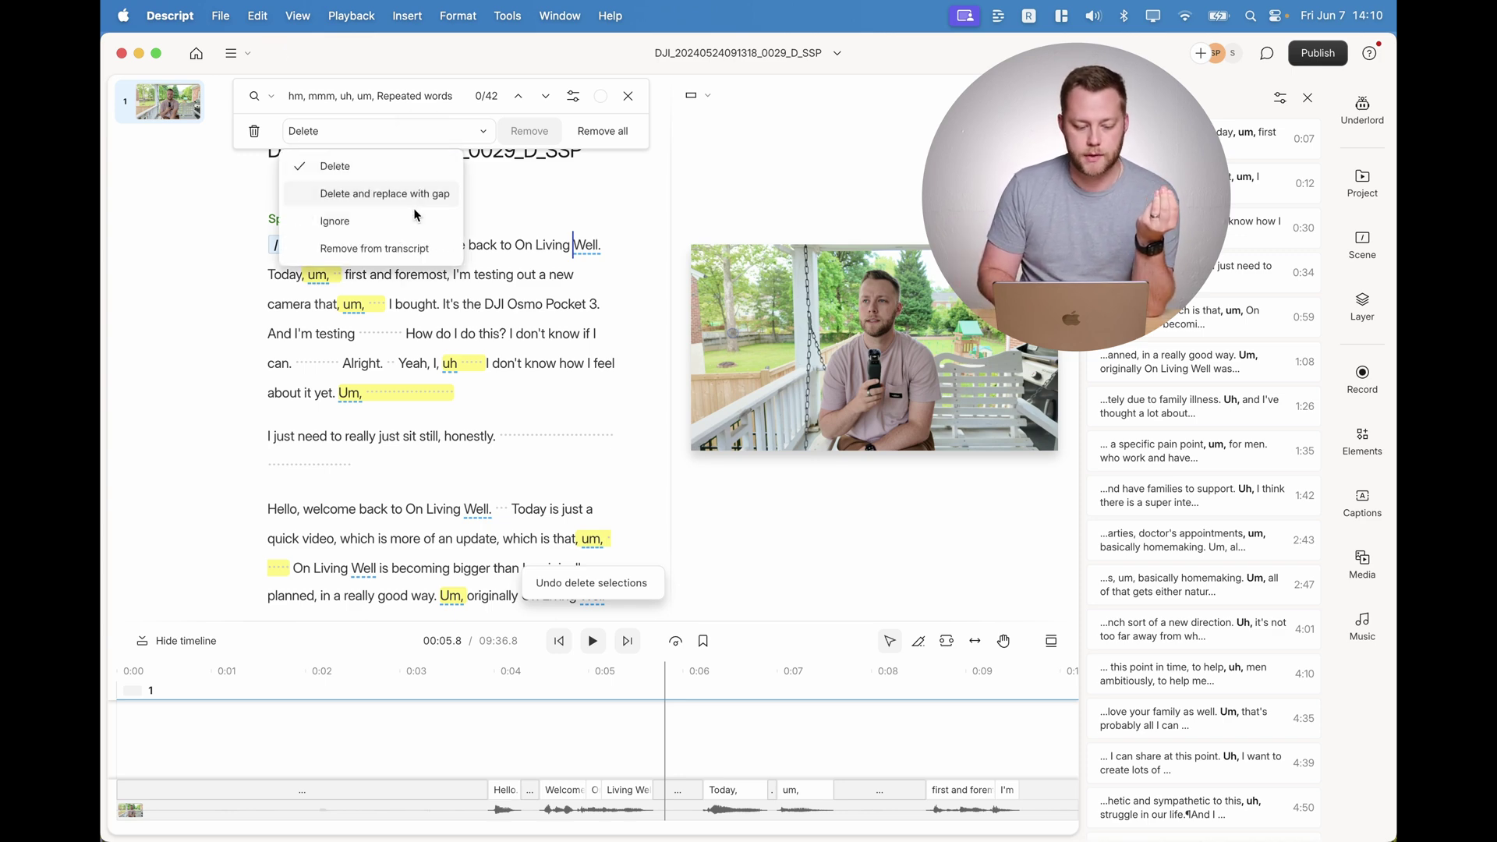
left_click(336, 220)
left_click(589, 128)
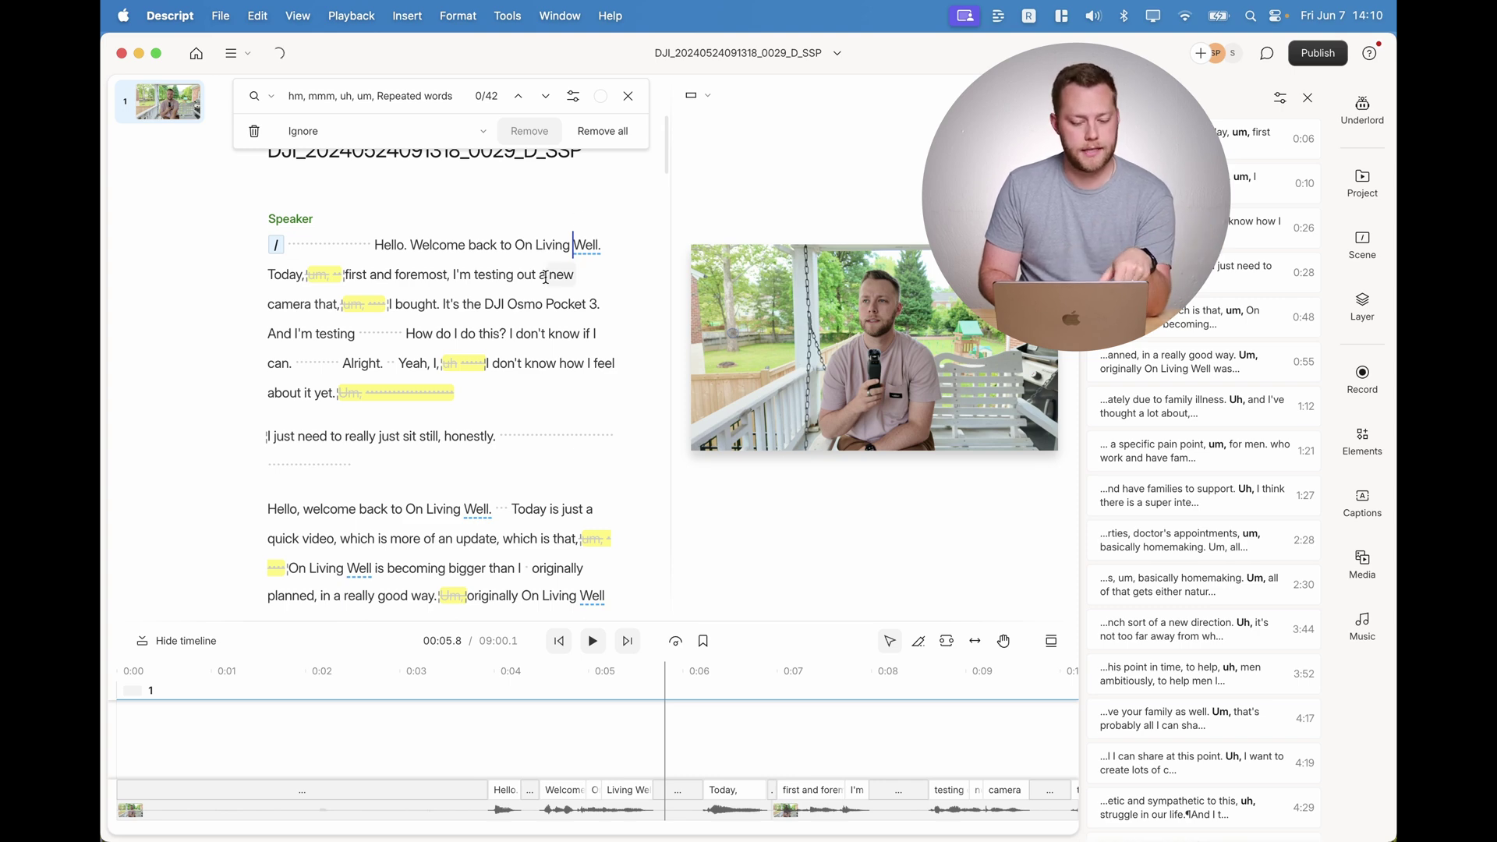
- Set the filler-word action to Delete and remove all matched filler words
left_click(386, 131)
left_click(334, 165)
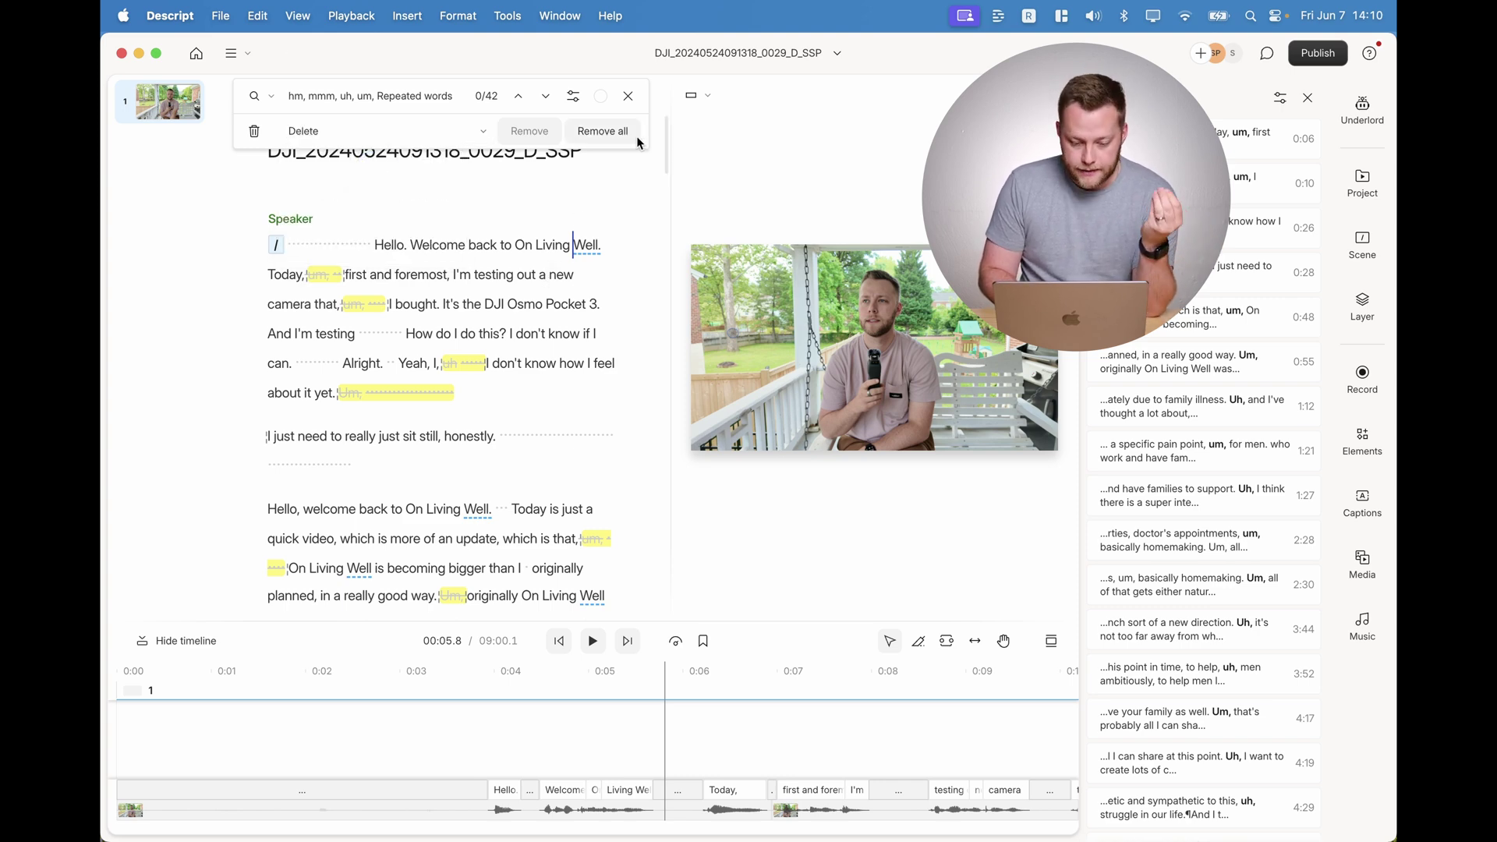
left_click(602, 131)
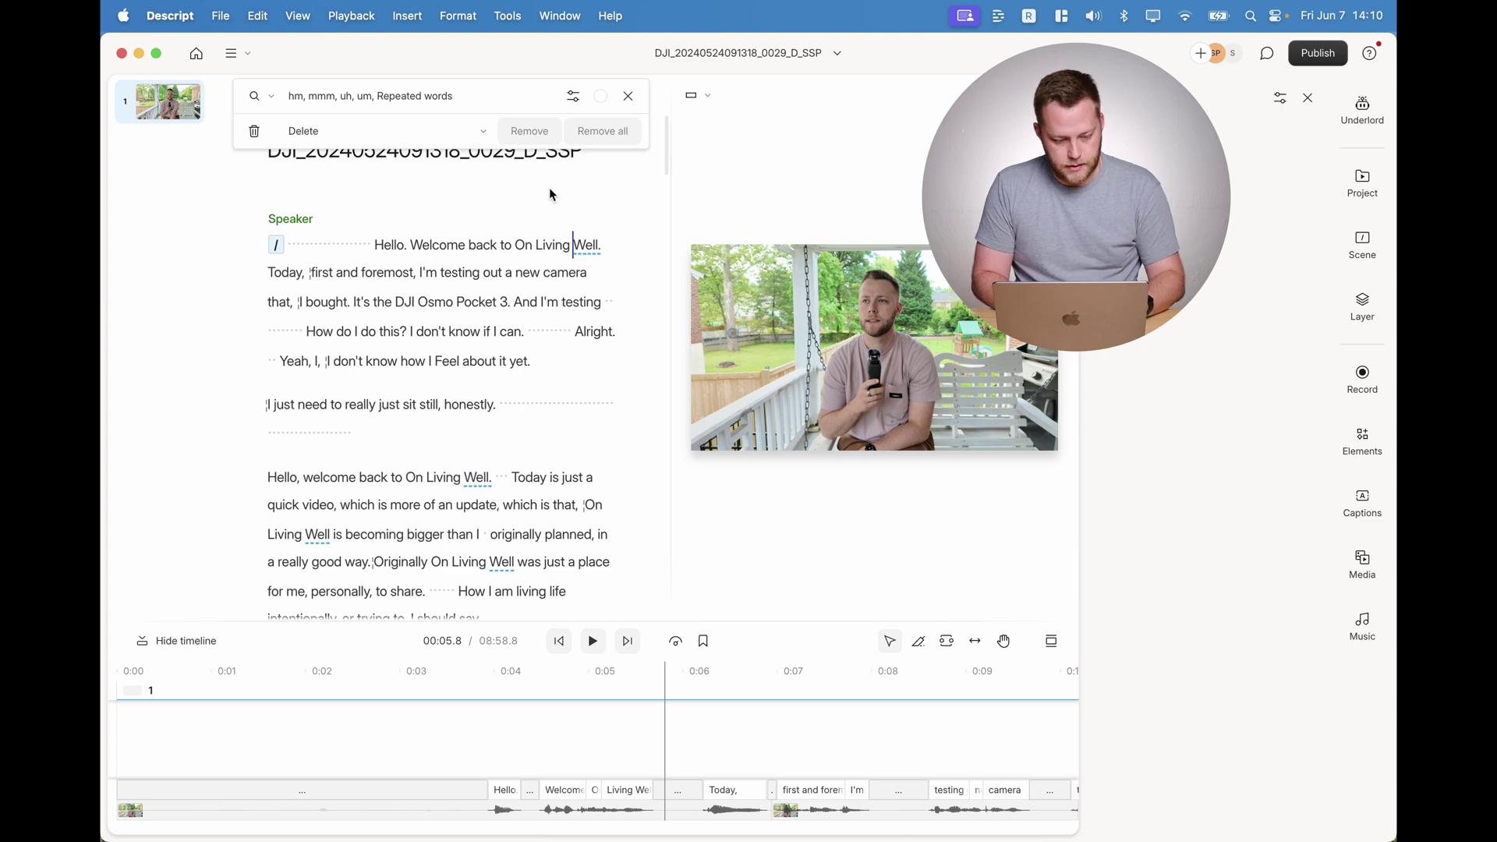
key("super+z")
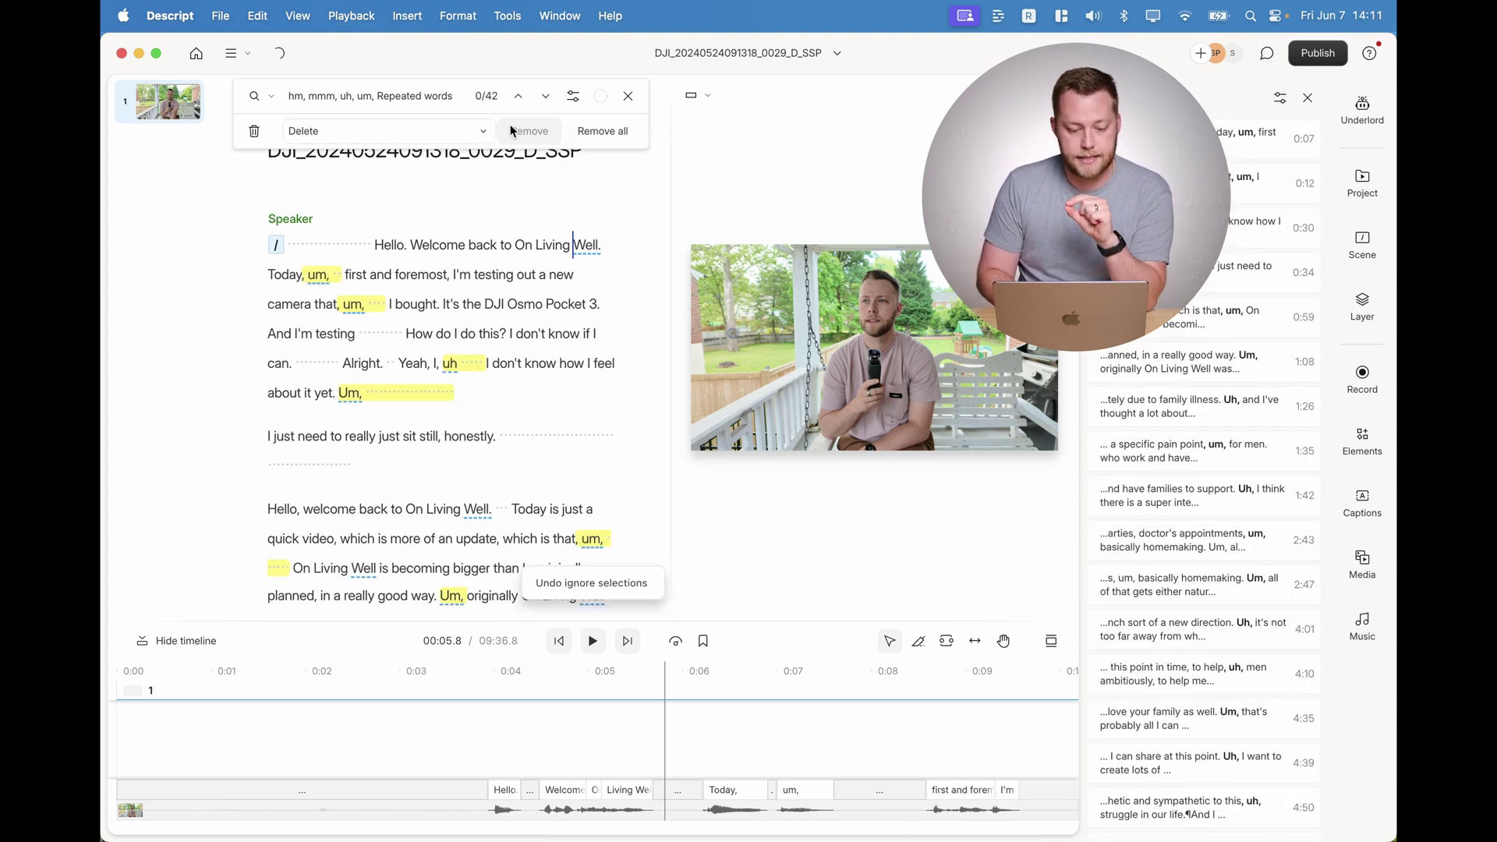
left_click(602, 131)
- Test restoring the removed 'um' before 'first', then undo the restore
left_click(306, 272)
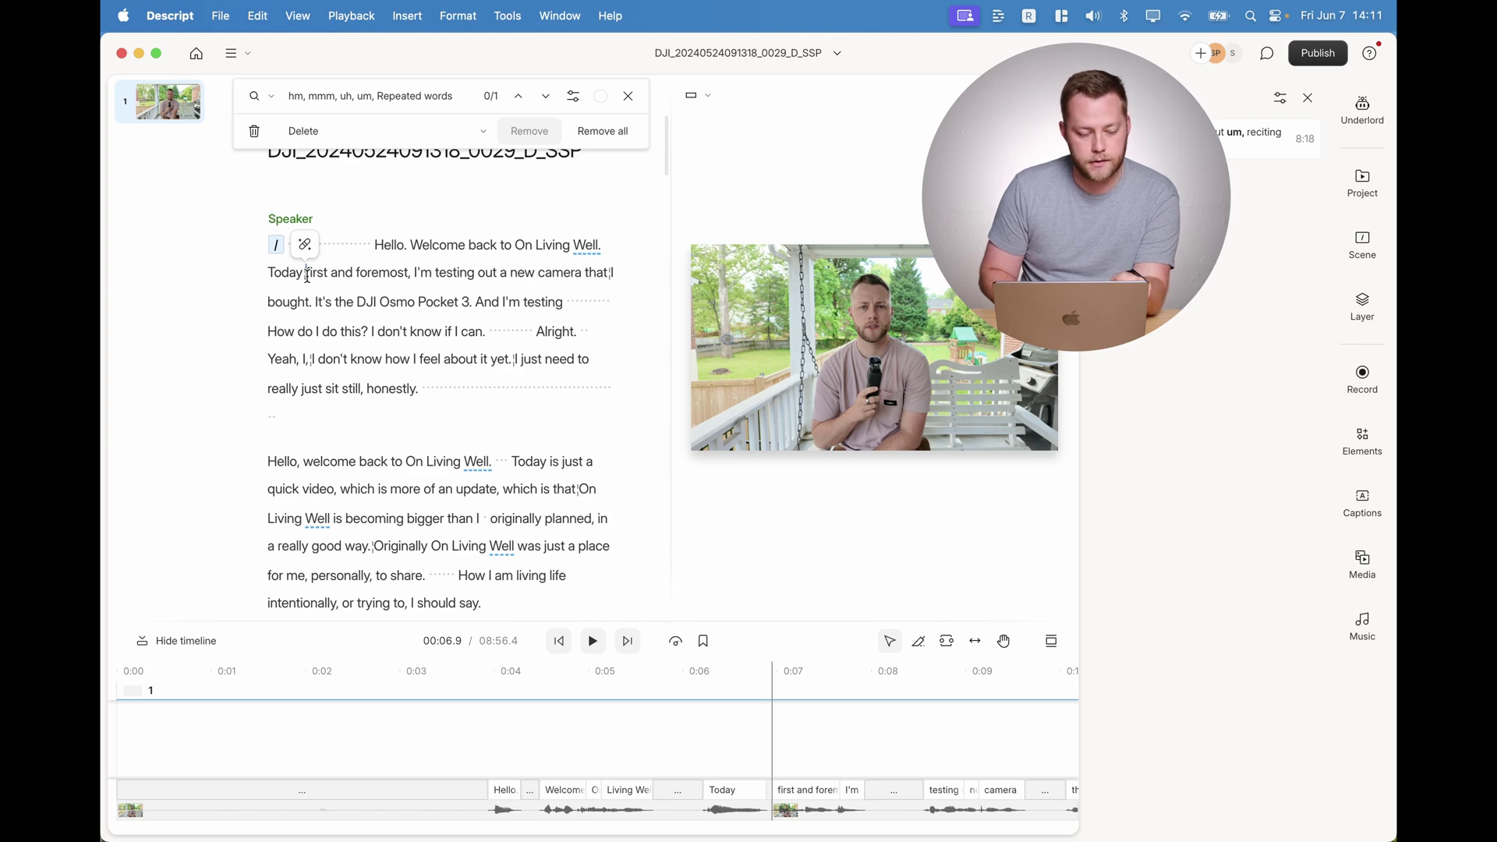
right_click(307, 272)
left_click(378, 596)
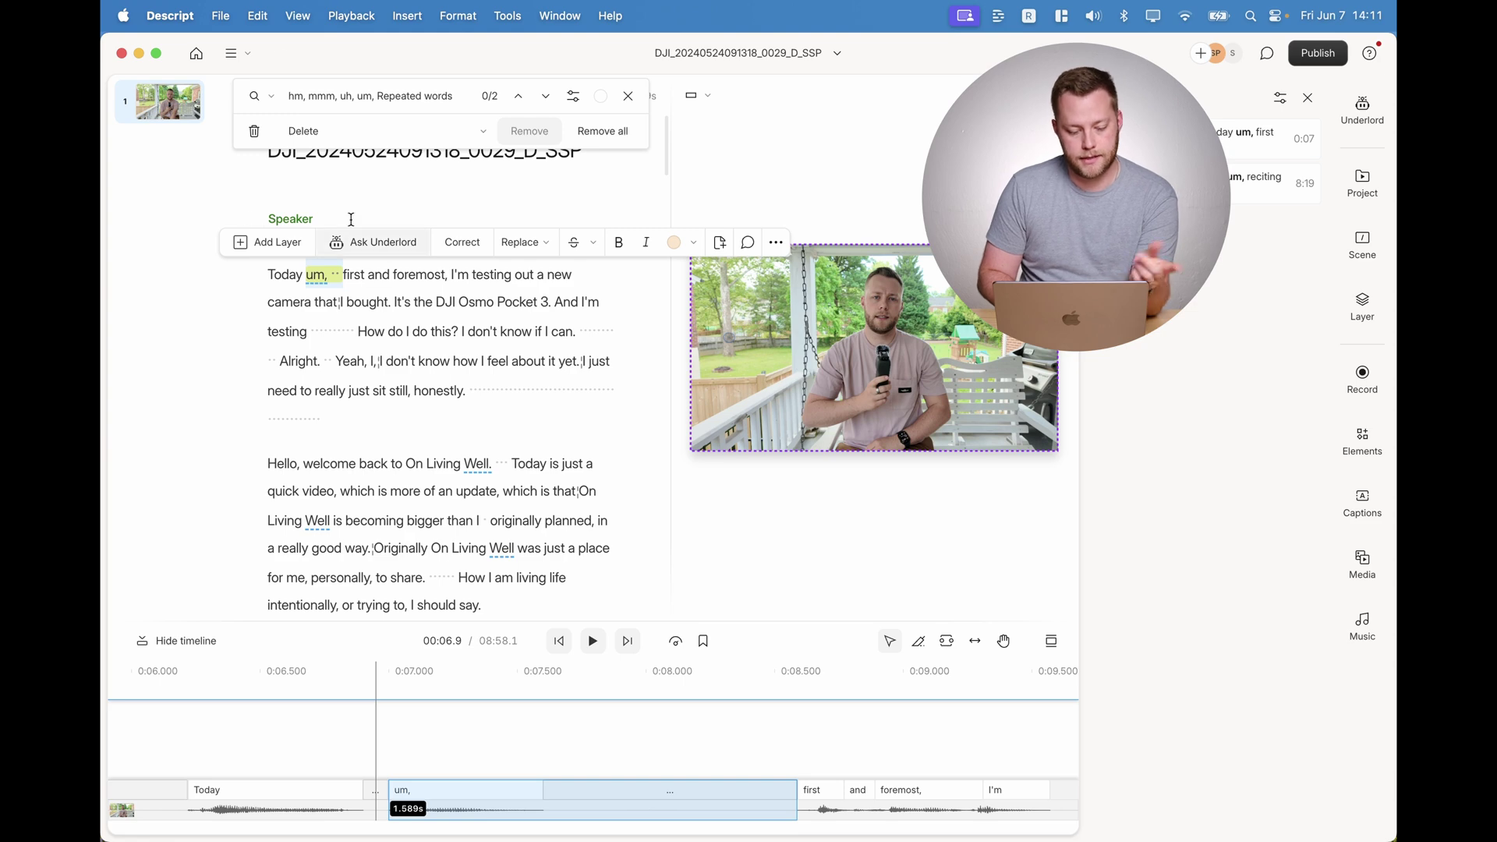
key("super+z")
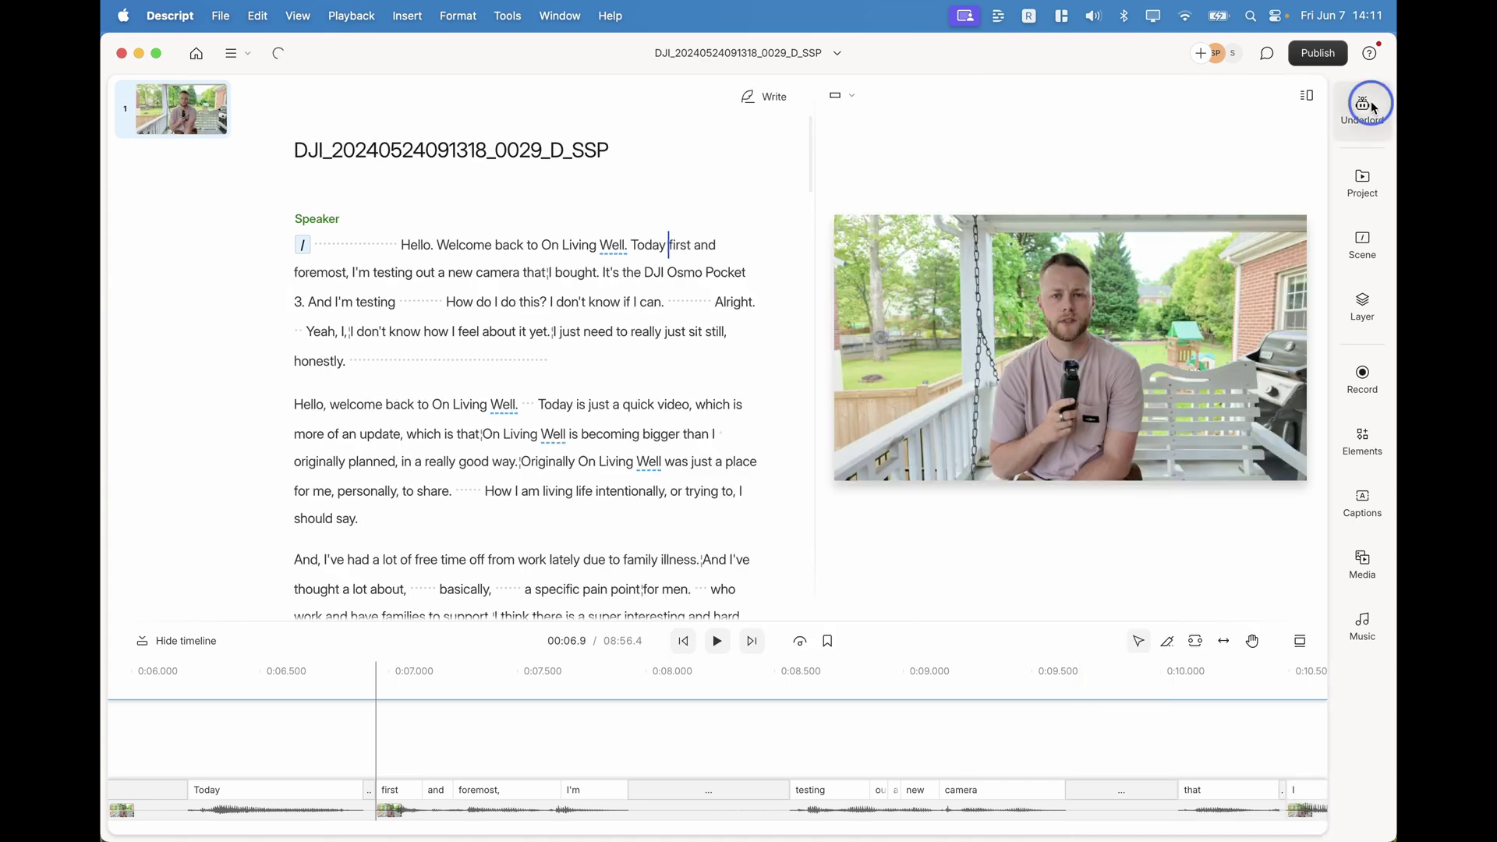
left_click(1361, 109)
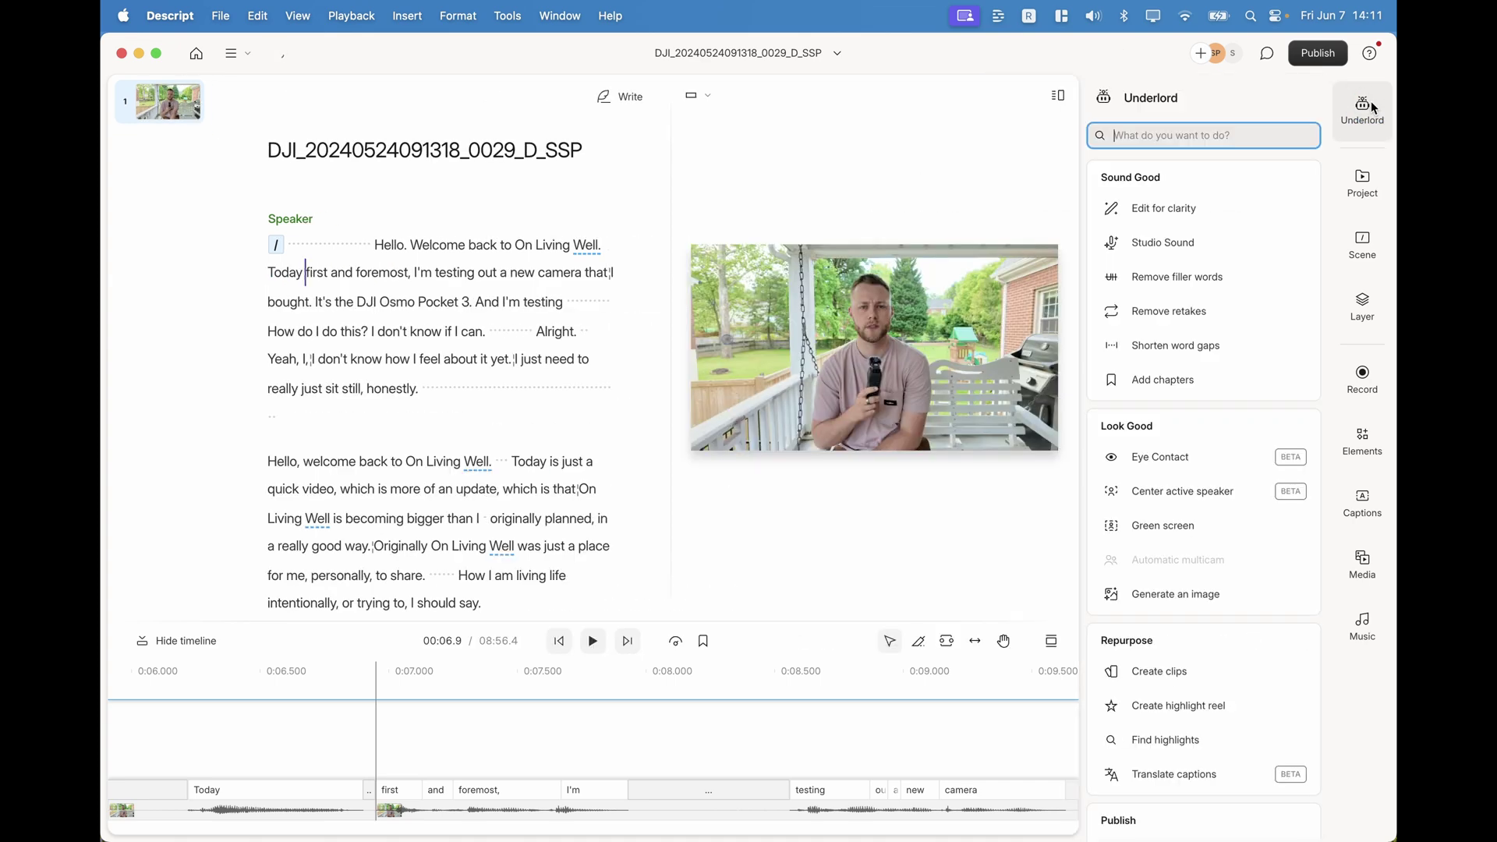
- Shorten all 16 word gaps of 1.25 s or more to 0.25 s
left_click(1217, 345)
scroll(357, 339, "down", 2)
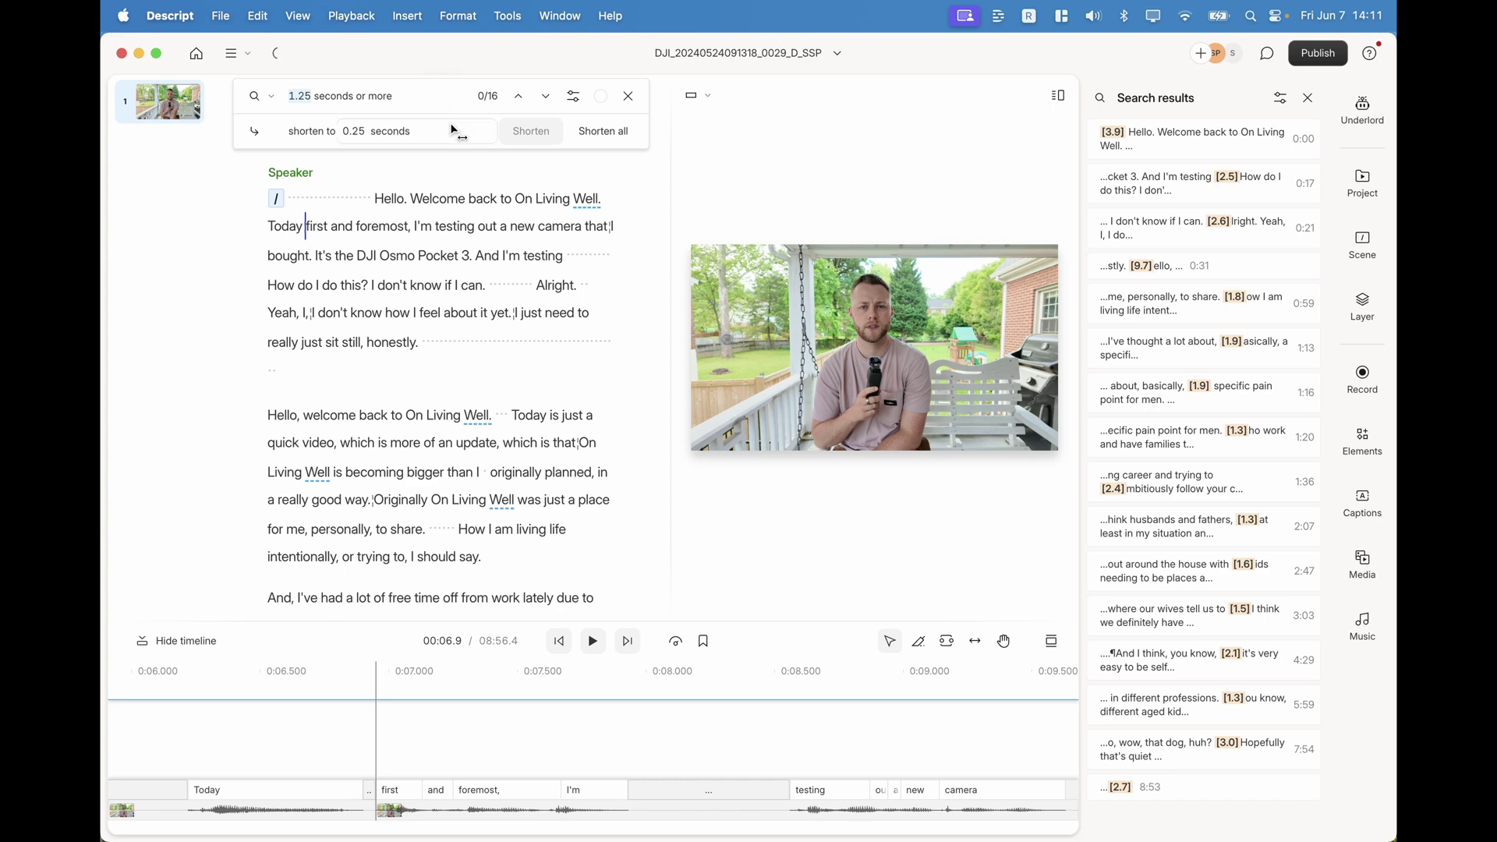
left_click(605, 132)
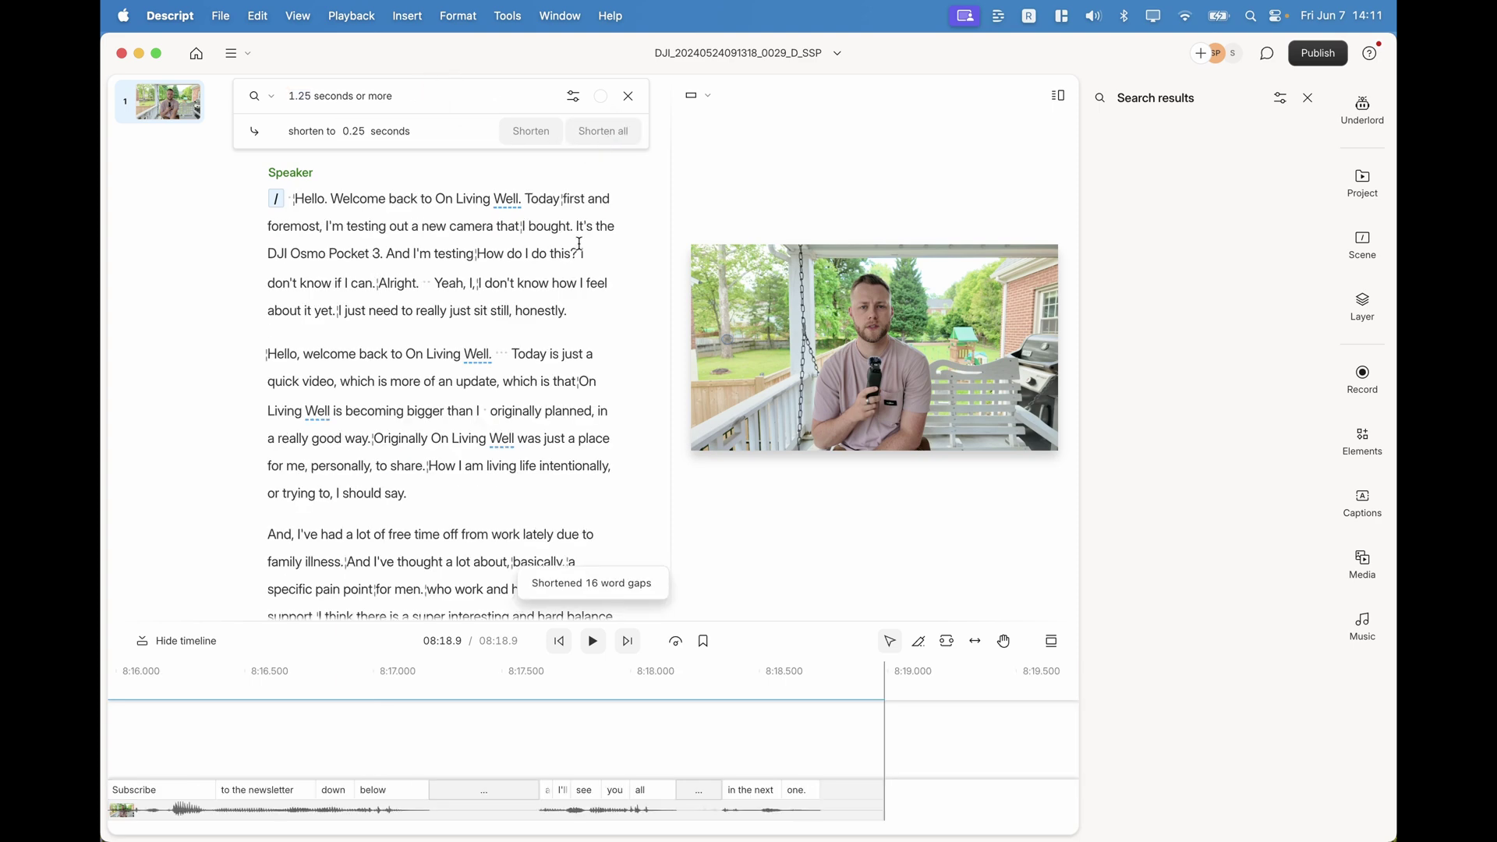
scroll(582, 271, "down", 10)
scroll(582, 272, "down", 1)
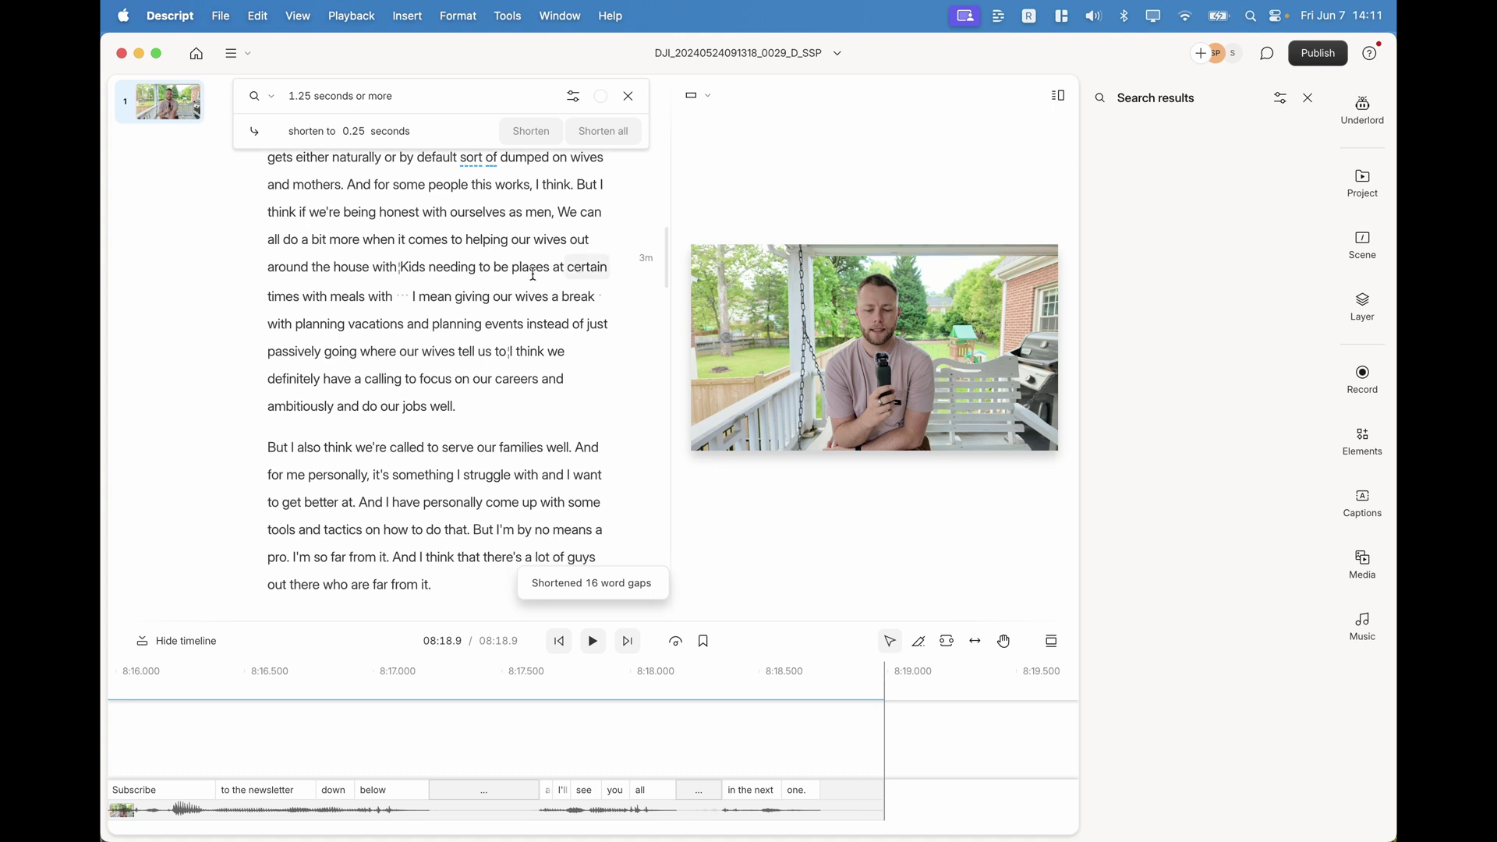
- Play back the shortened passage after 'meals with', then close the word gap search
left_click(398, 300)
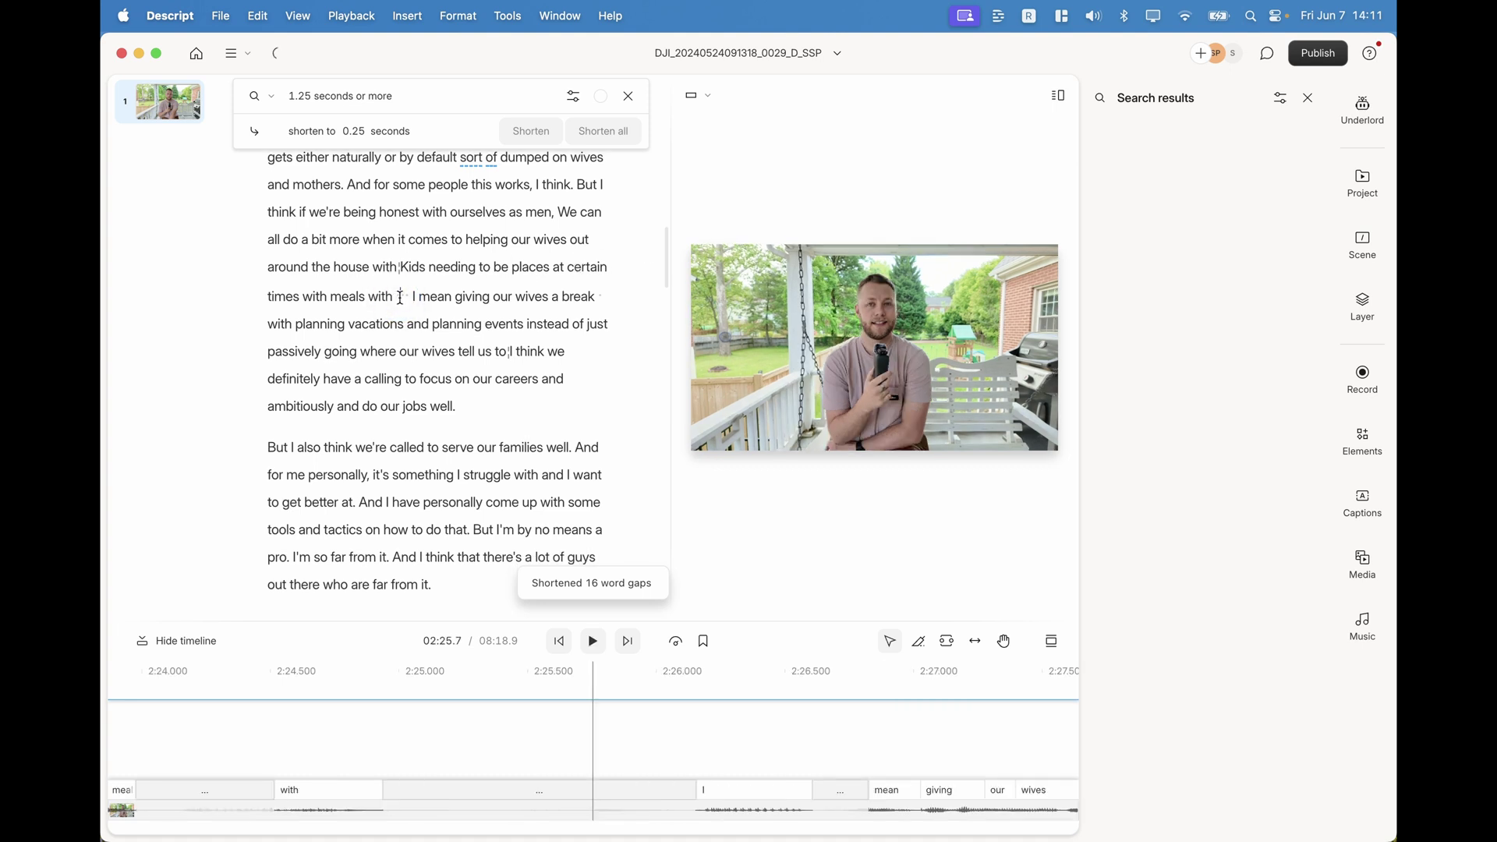
key("space")
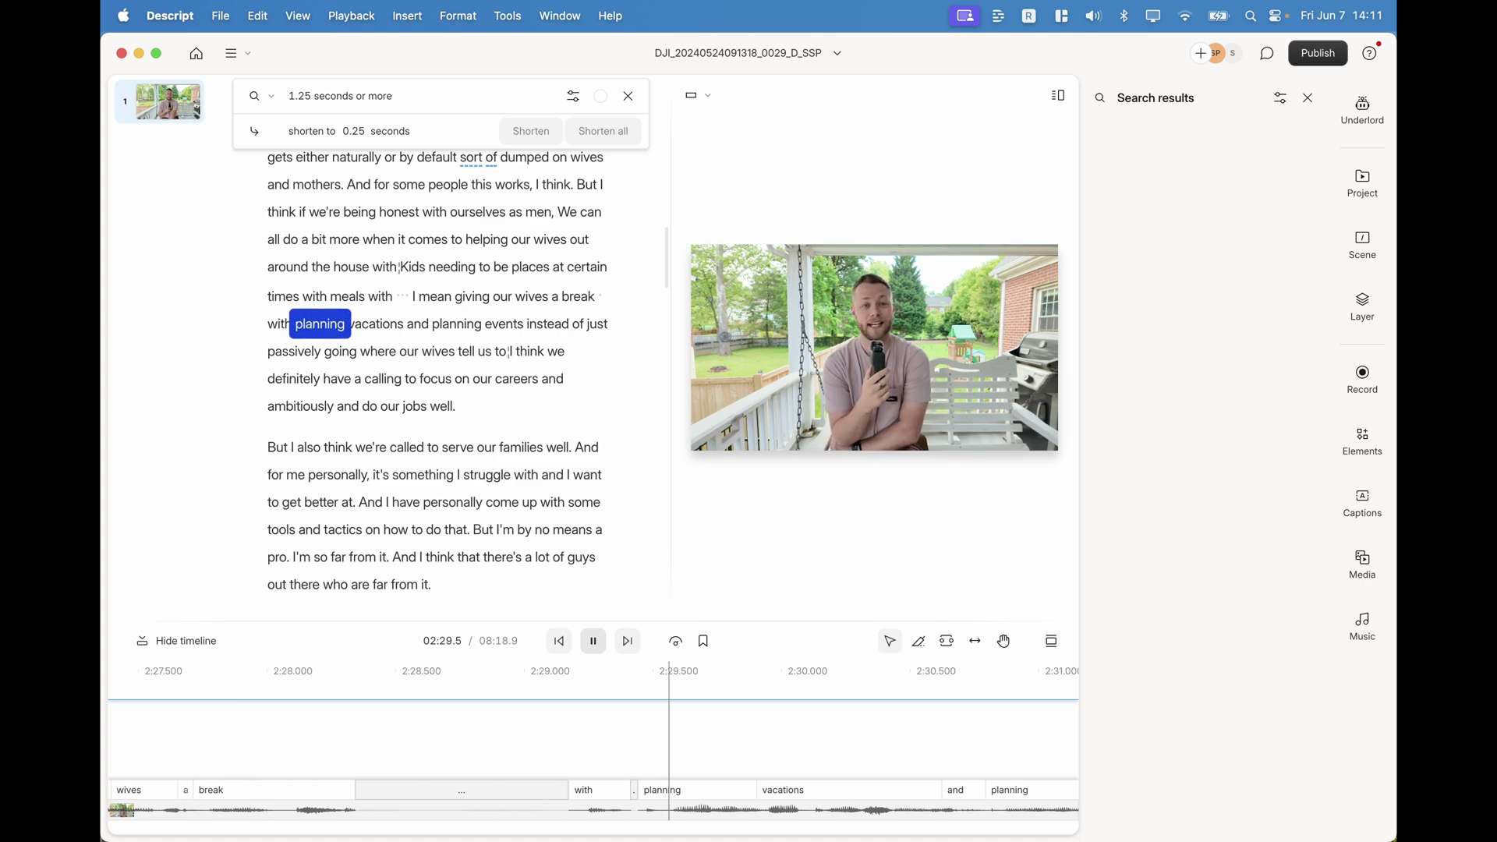
key("space")
scroll(445, 352, "up", 10)
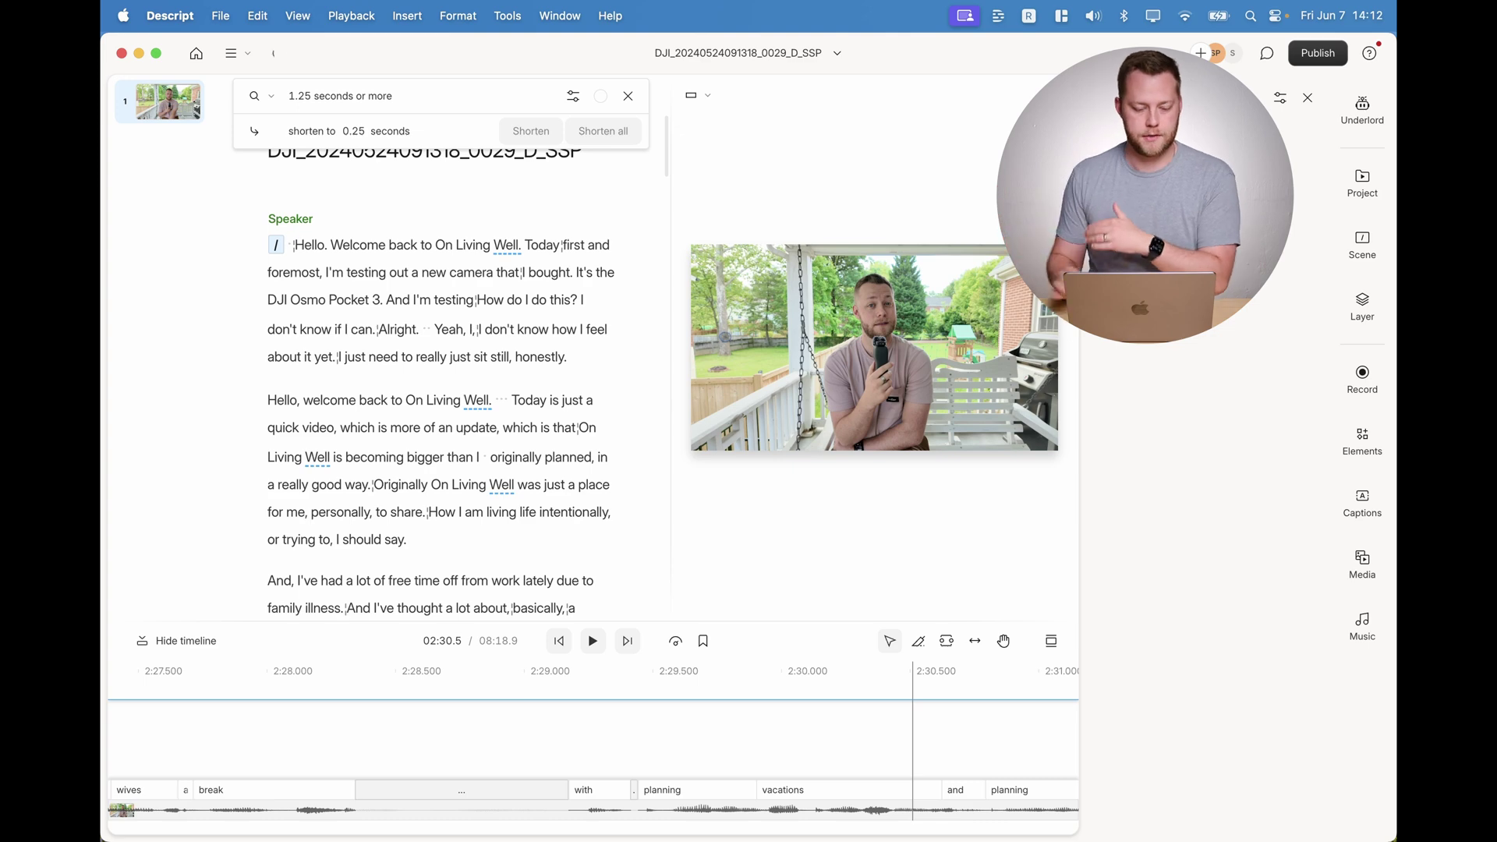
scroll(496, 372, "down", 1)
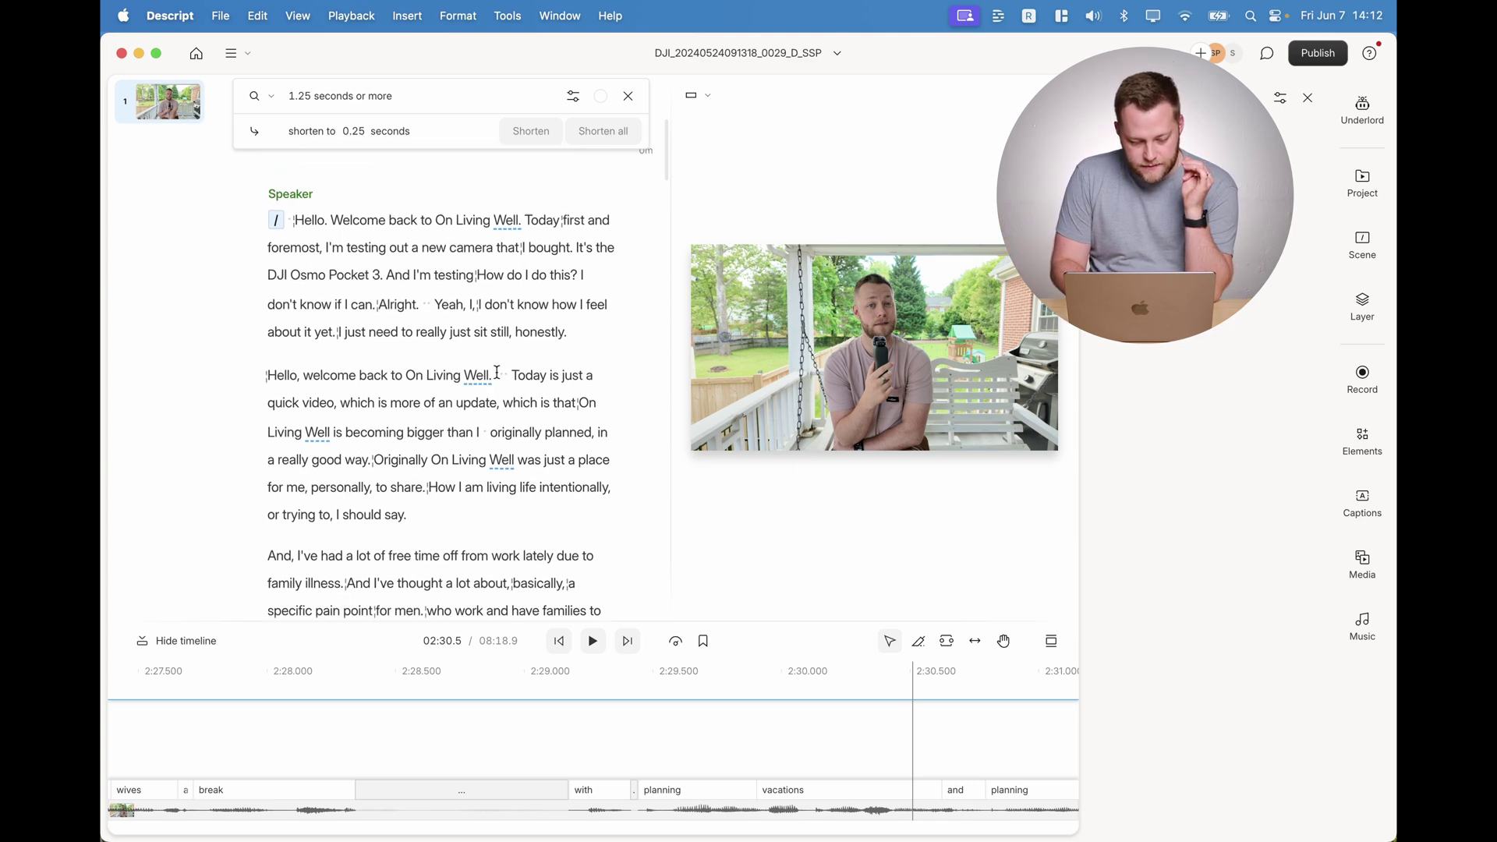
scroll(496, 372, "up", 1)
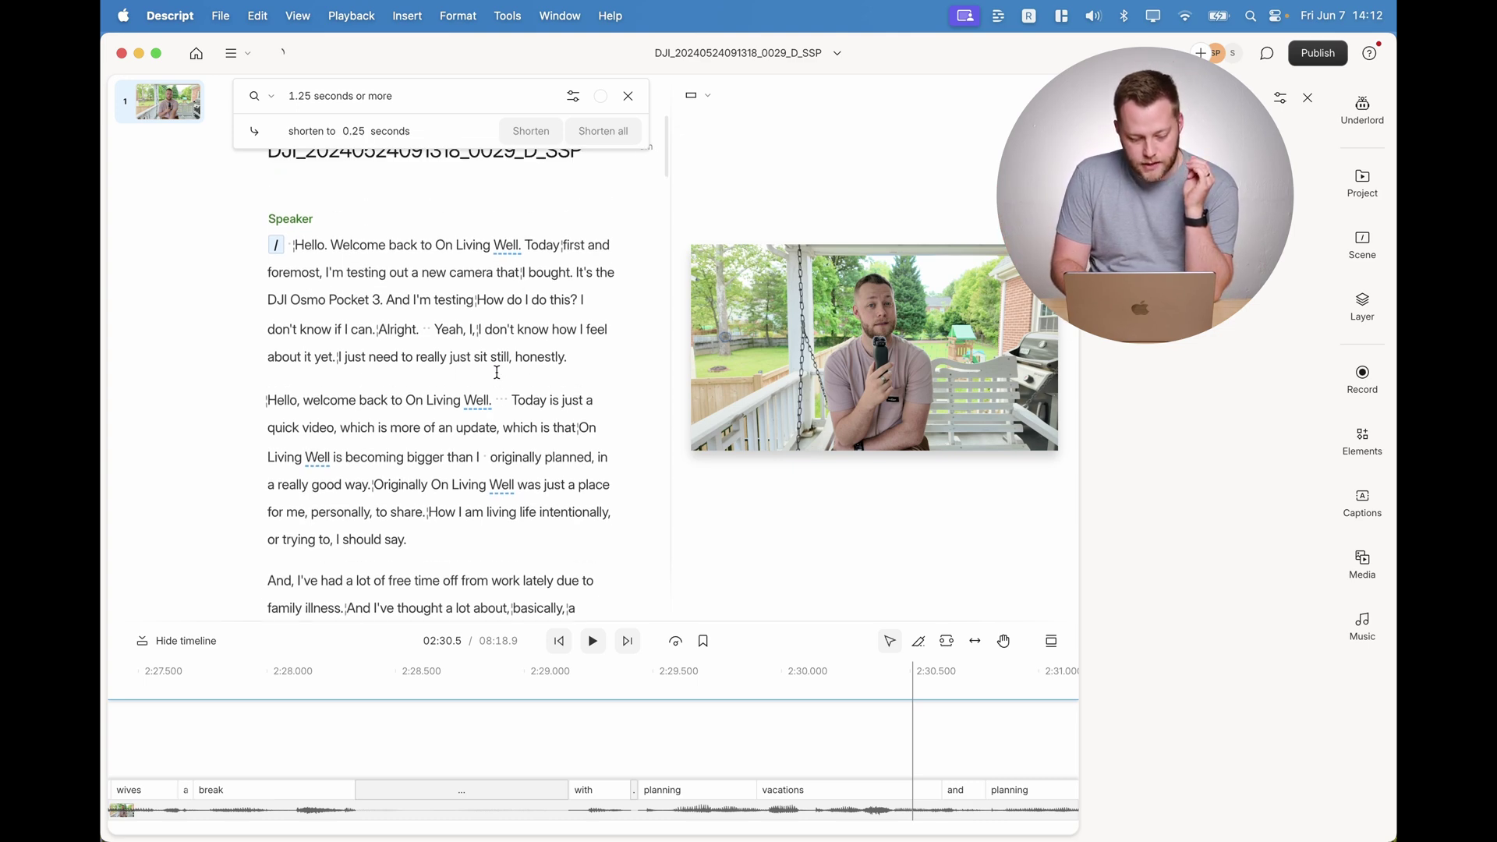
left_click(539, 428)
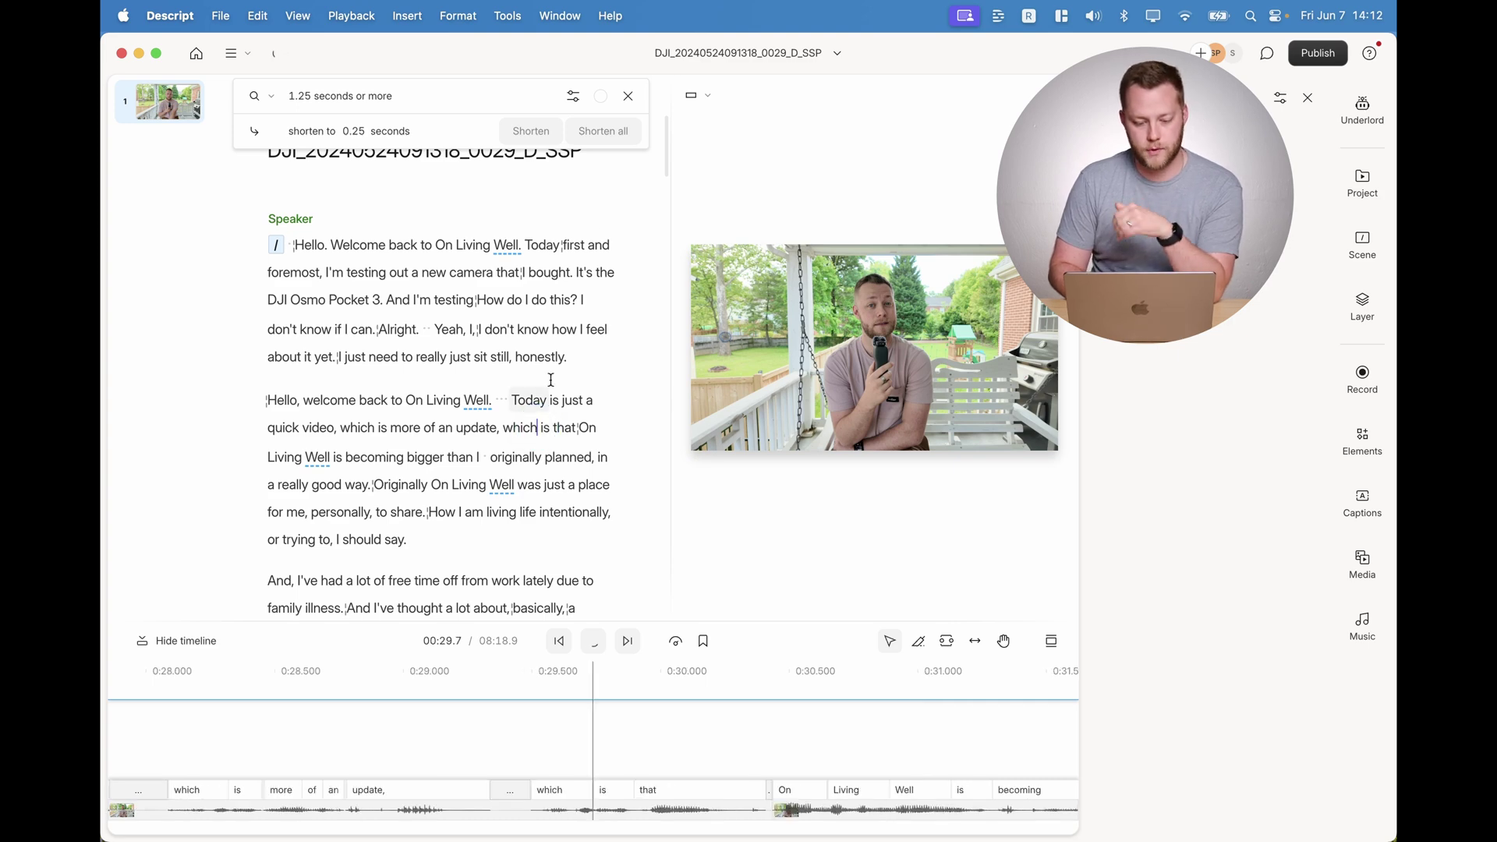
left_click(629, 96)
- Run Edit for clarity and apply its suggested cuts, bringing the clip to 7:25.3
left_click(1361, 109)
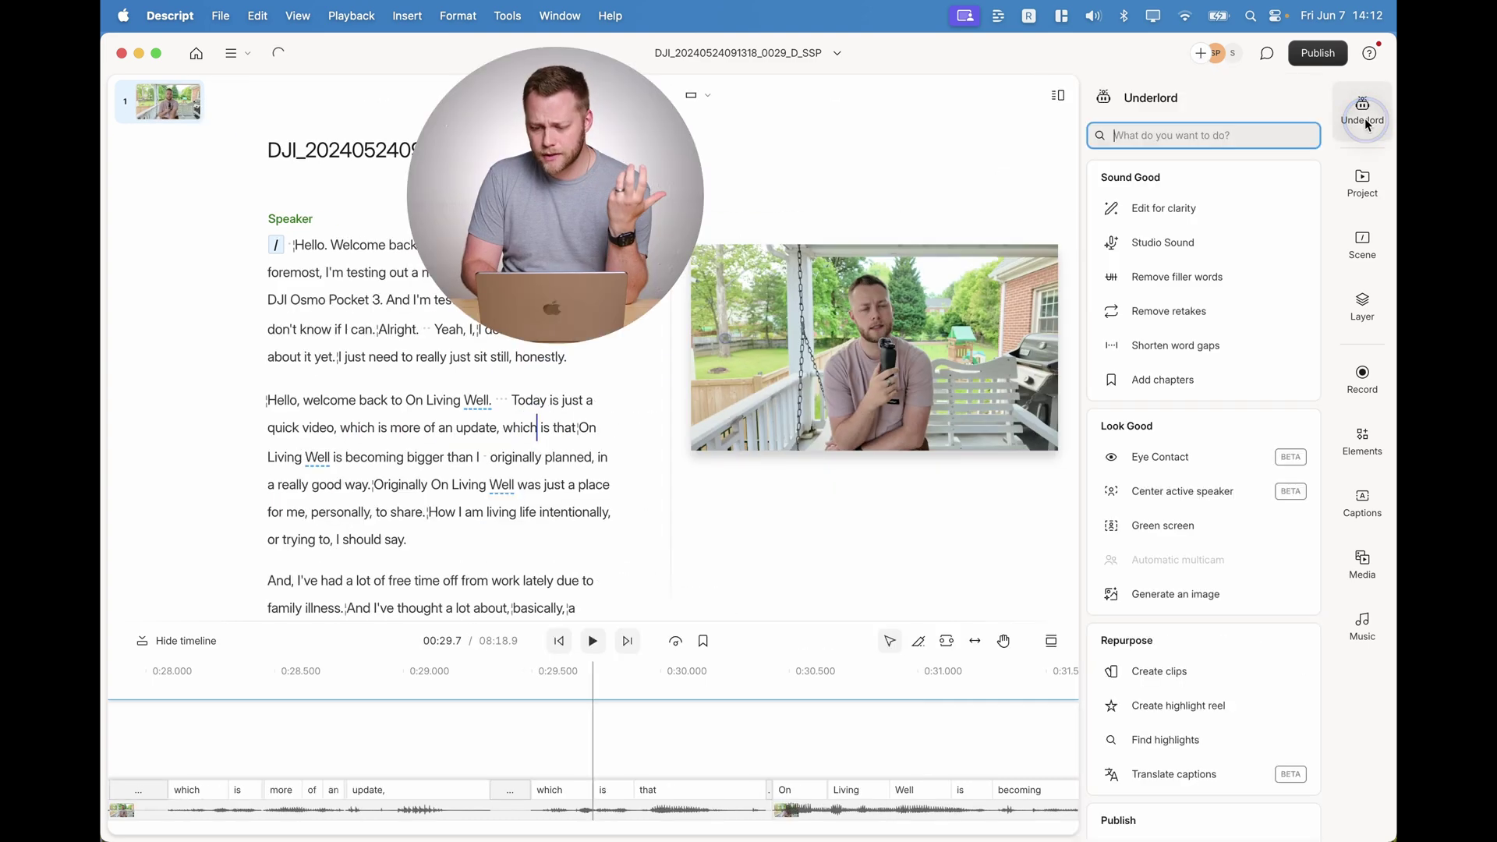
left_click(1164, 208)
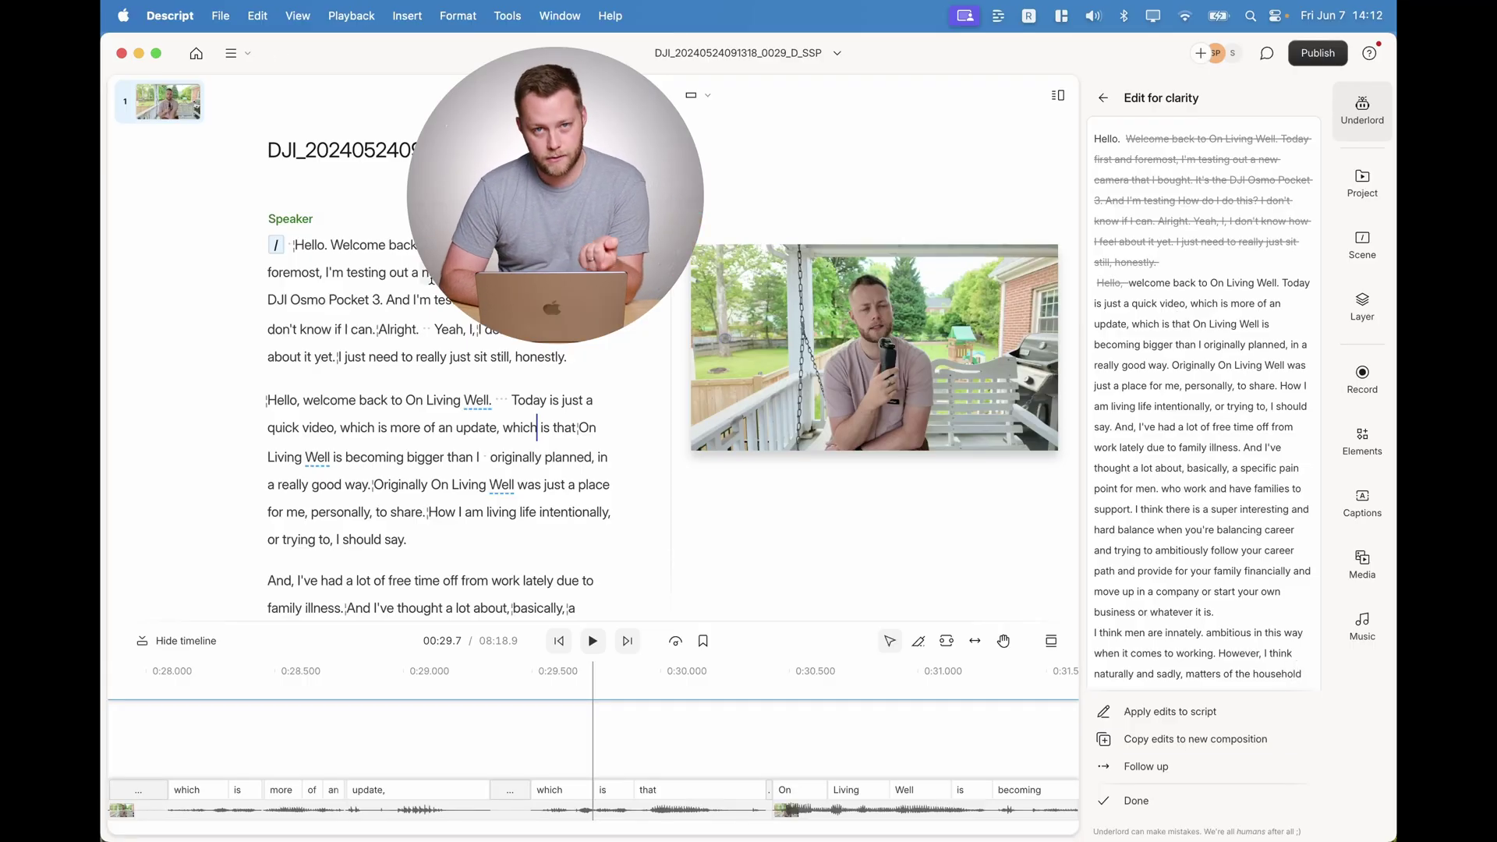
scroll(433, 278, "down", 1)
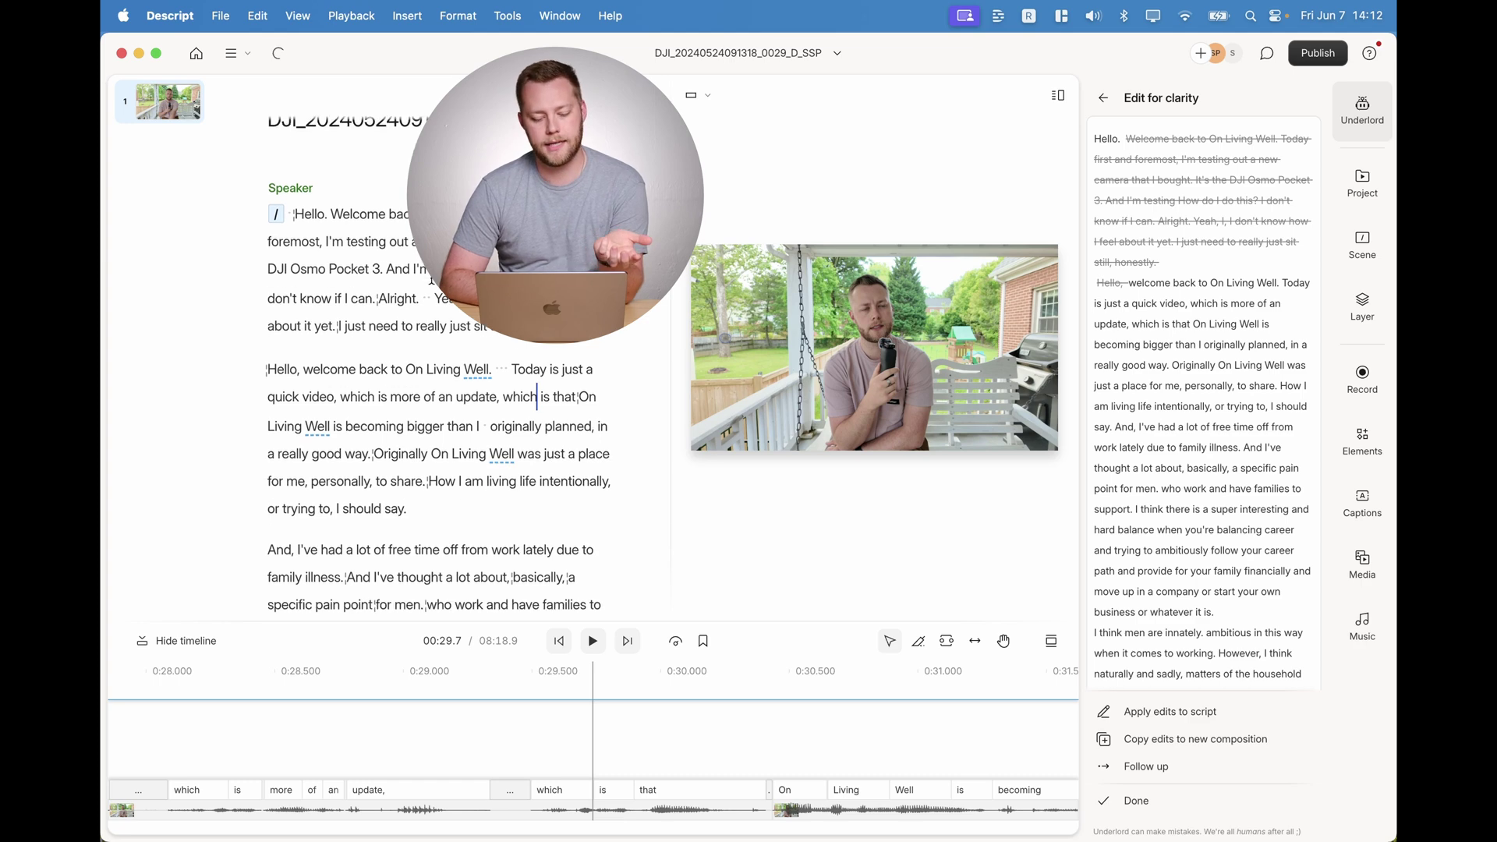
scroll(430, 279, "up", 1)
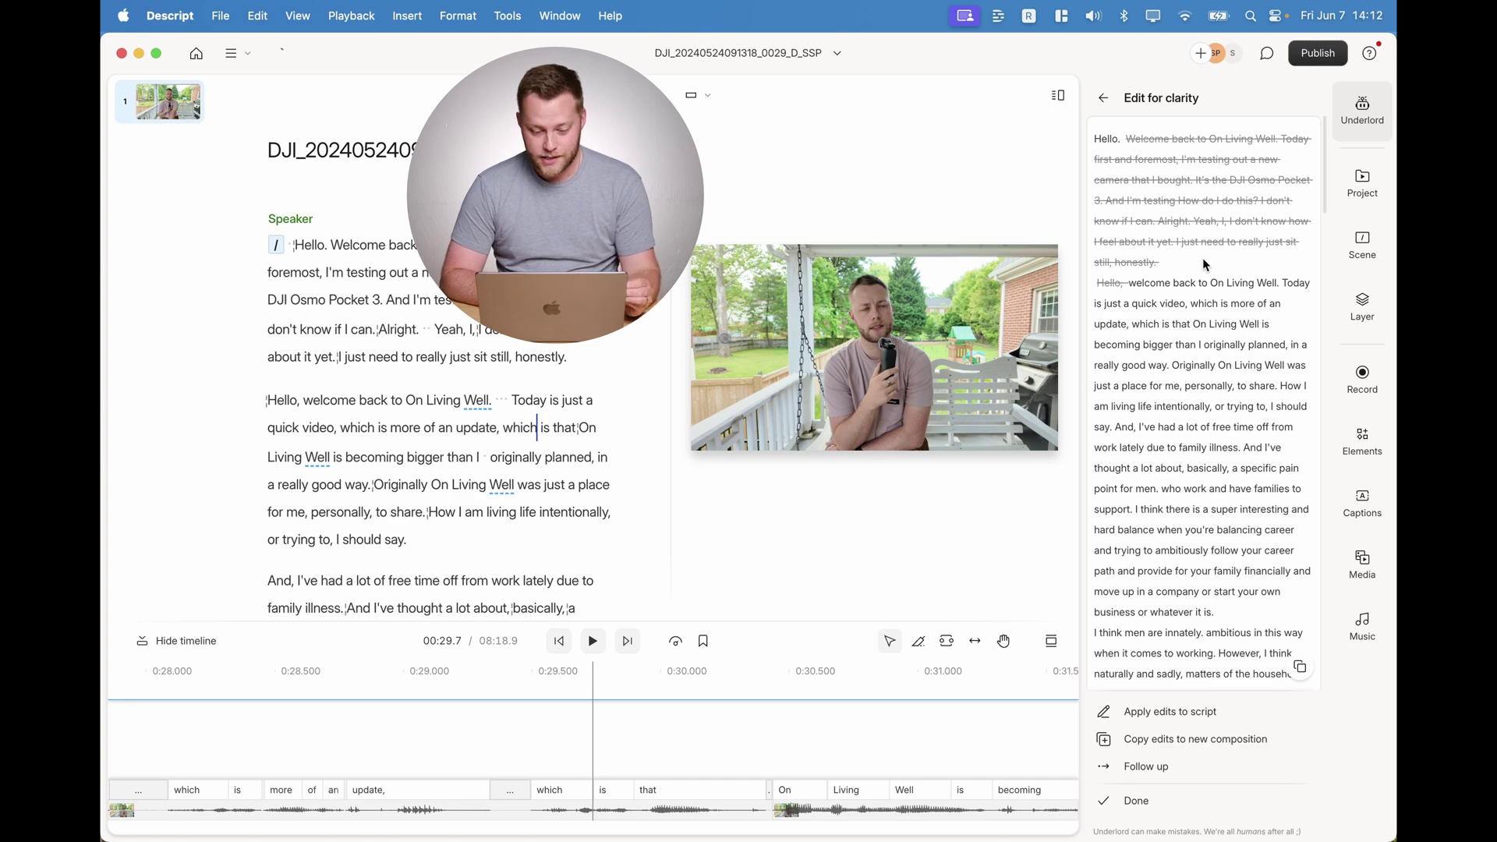
left_click(1177, 714)
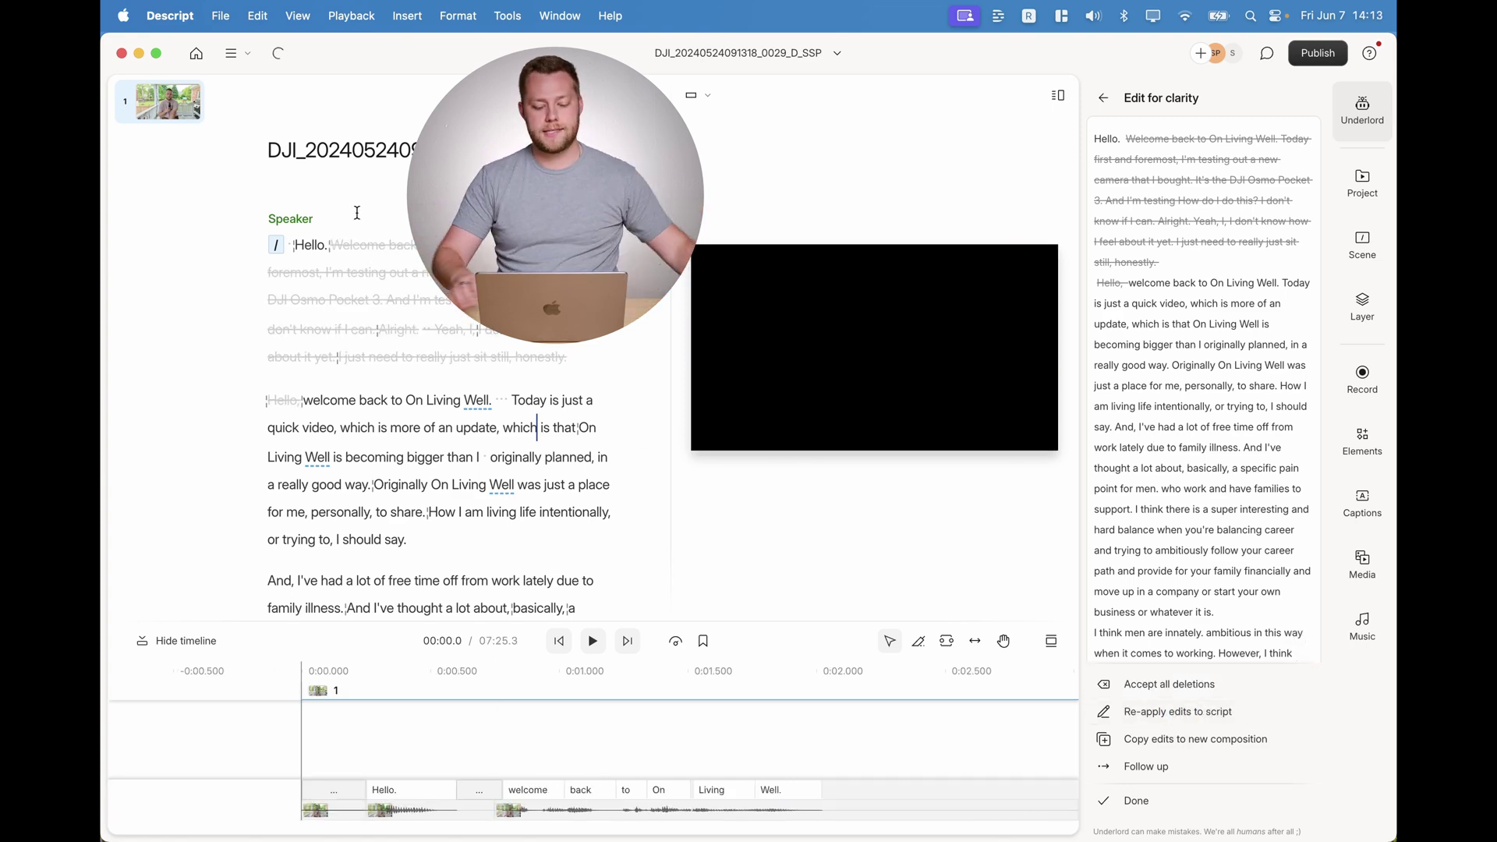
scroll(386, 268, "down", 5)
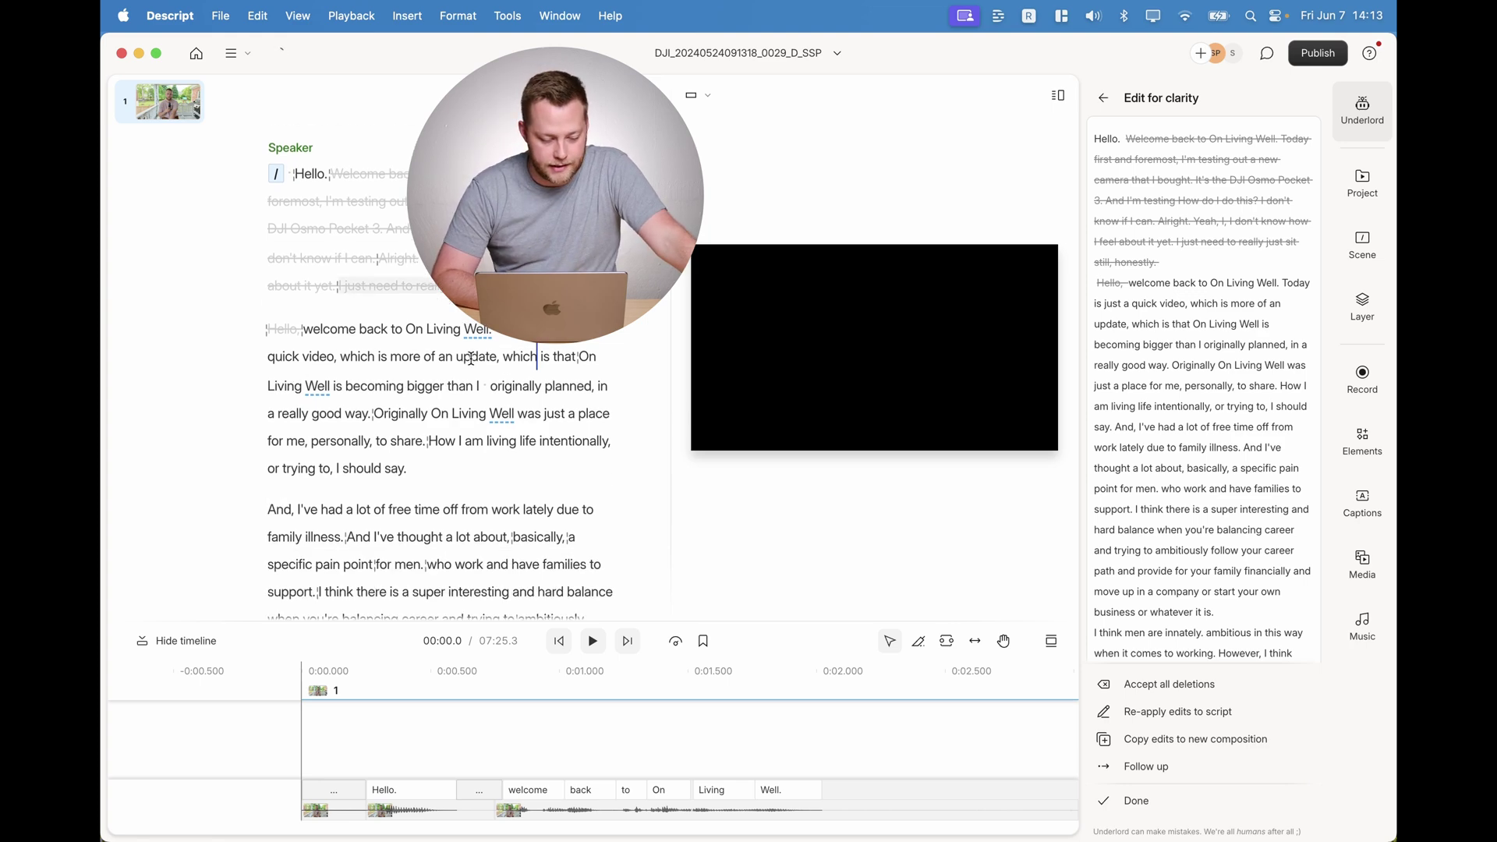
scroll(444, 328, "down", 5)
scroll(468, 351, "down", 5)
scroll(471, 358, "down", 5)
scroll(471, 358, "down", 5)
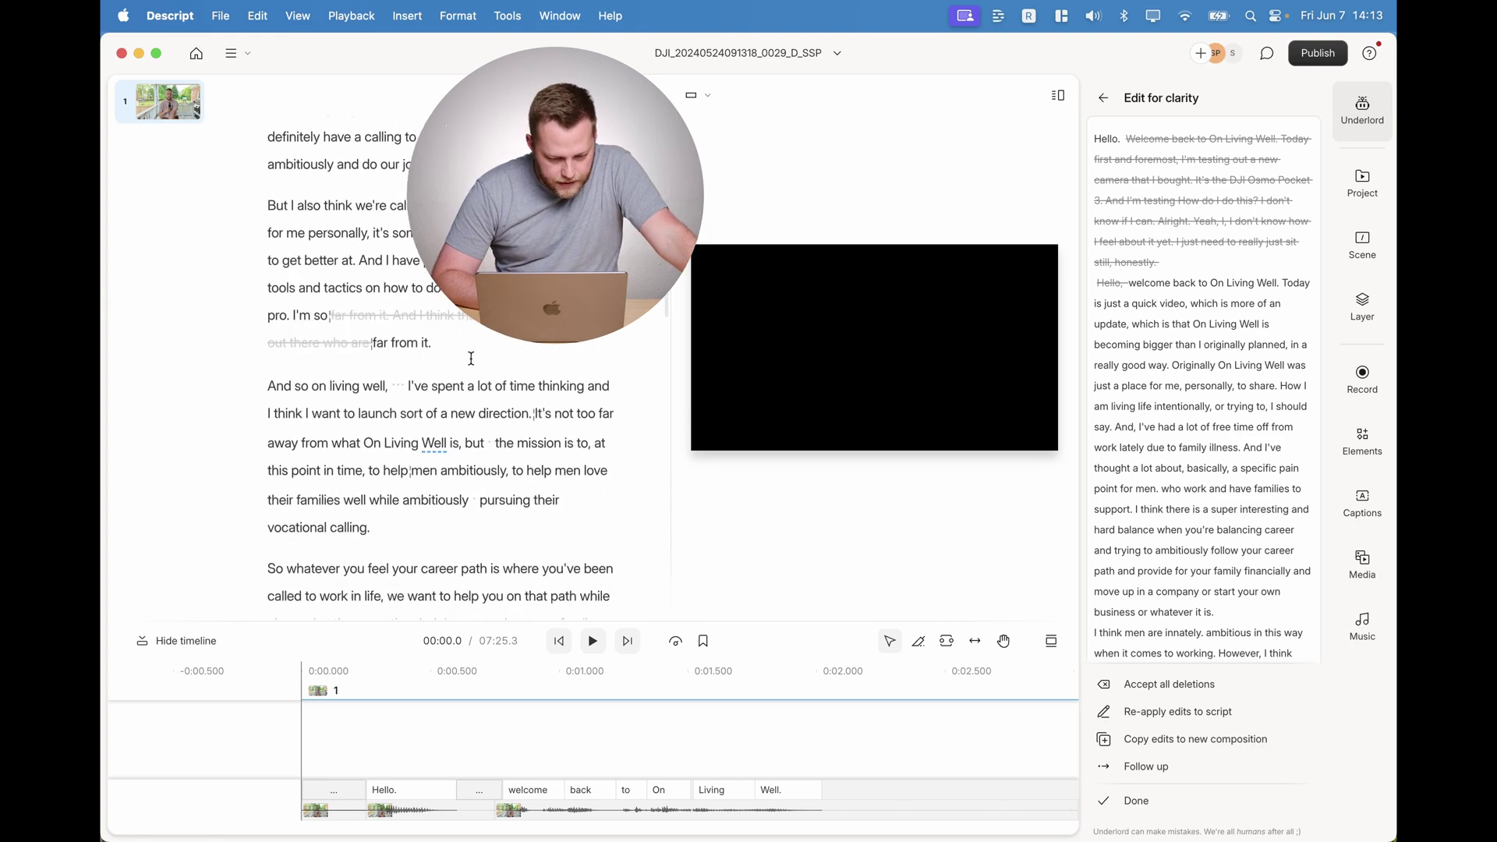
scroll(471, 358, "down", 3)
scroll(471, 358, "down", 3)
scroll(471, 358, "down", 3)
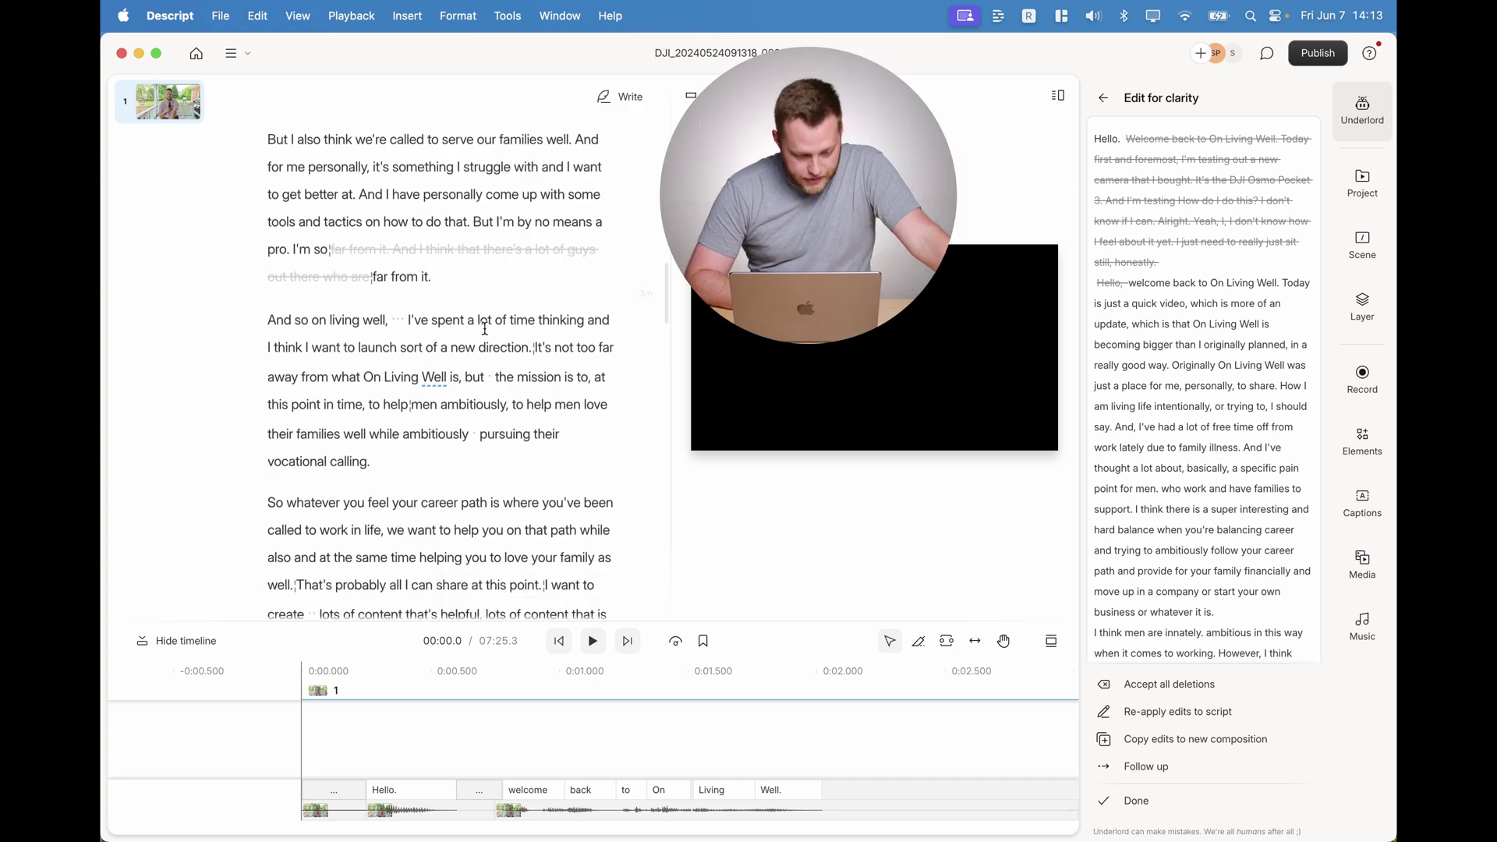
scroll(481, 339, "down", 4)
scroll(485, 330, "down", 2)
scroll(484, 330, "down", 4)
scroll(485, 330, "down", 2)
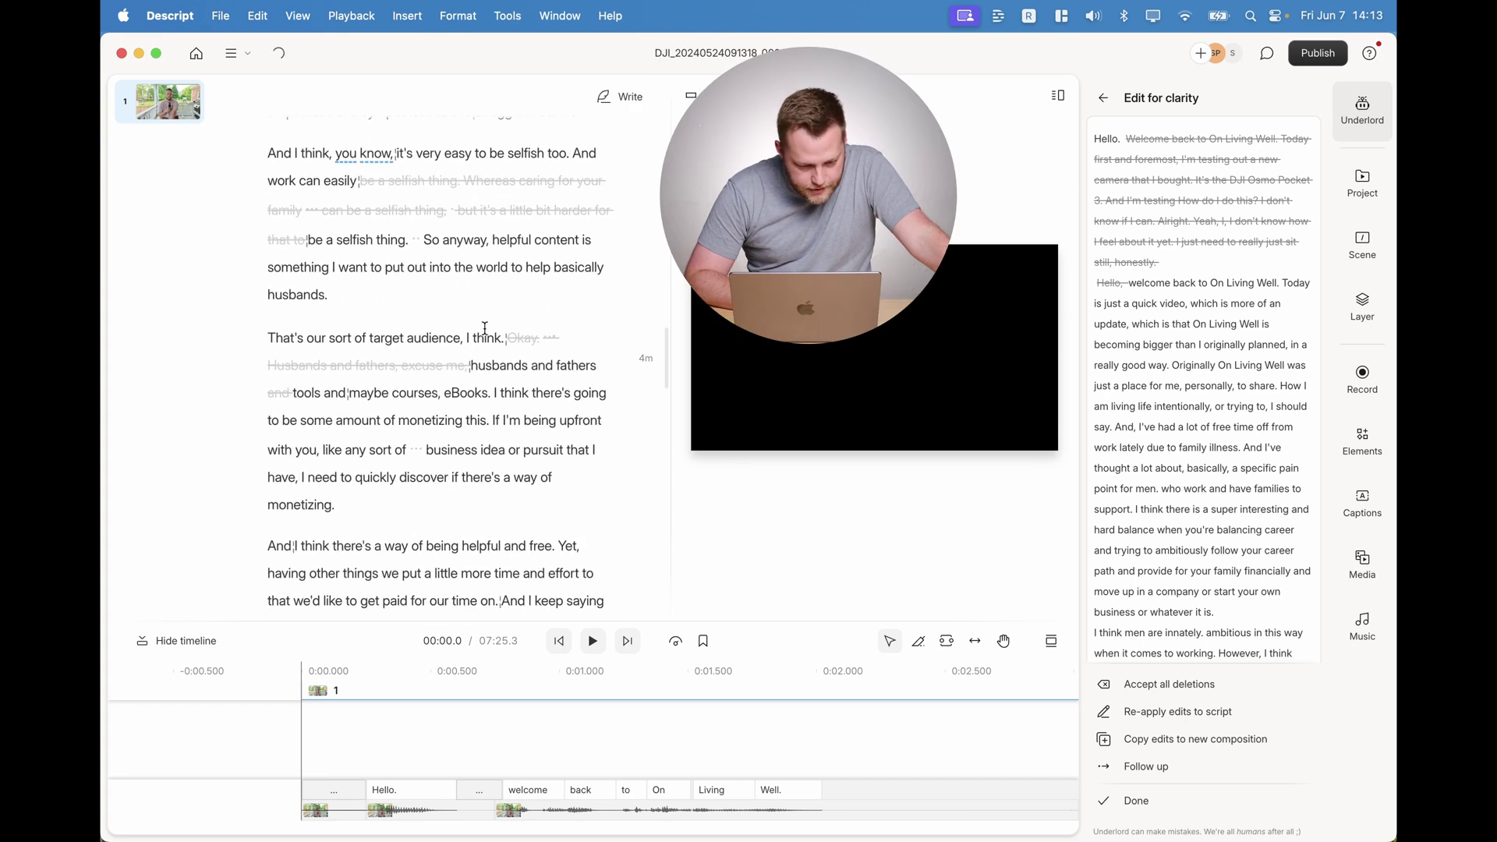
scroll(484, 329, "down", 3)
scroll(485, 330, "down", 3)
scroll(484, 330, "down", 2)
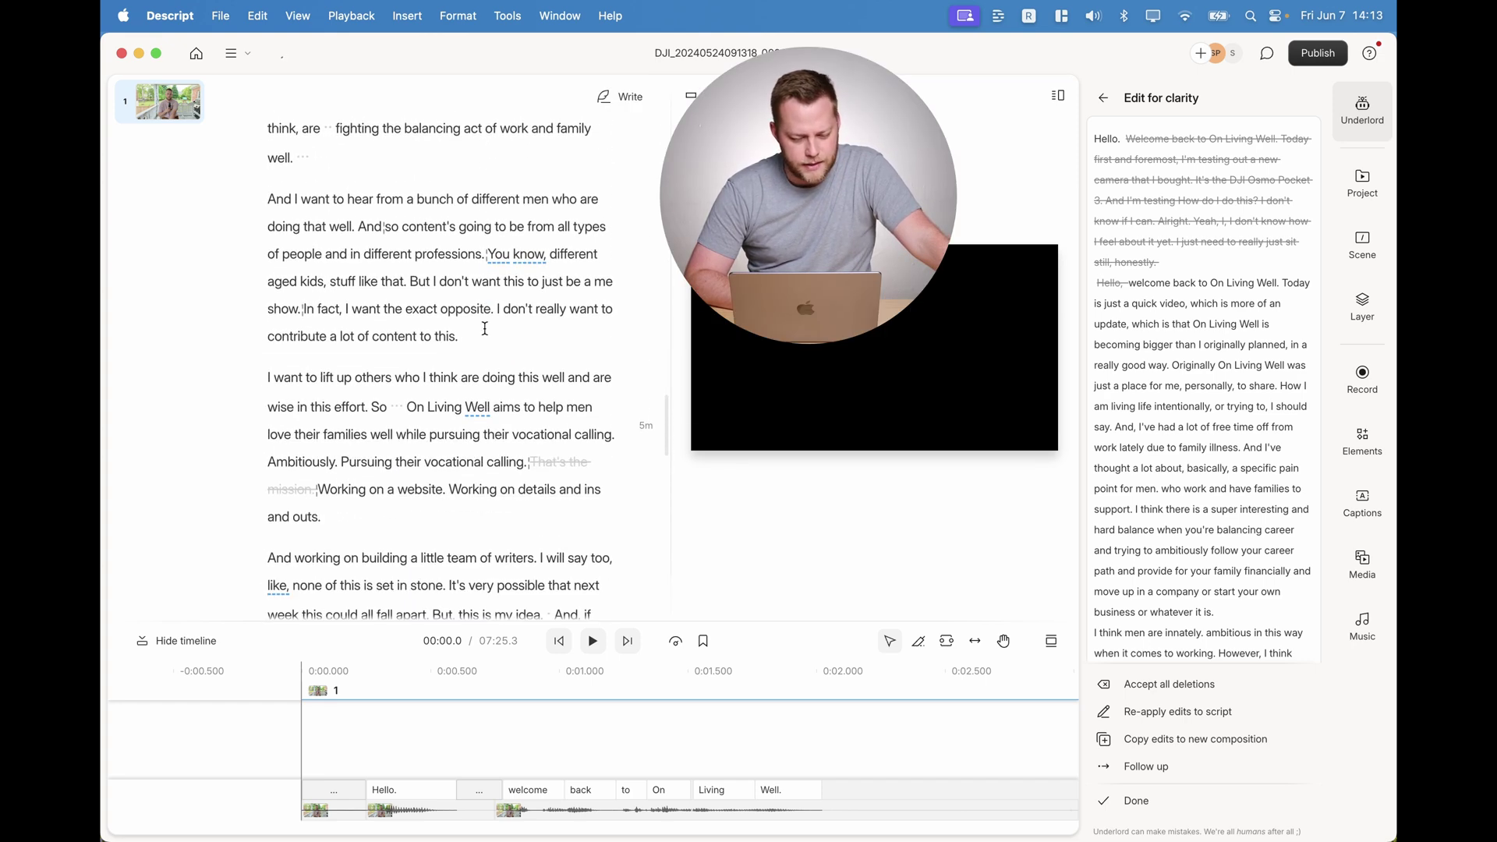
scroll(485, 330, "down", 4)
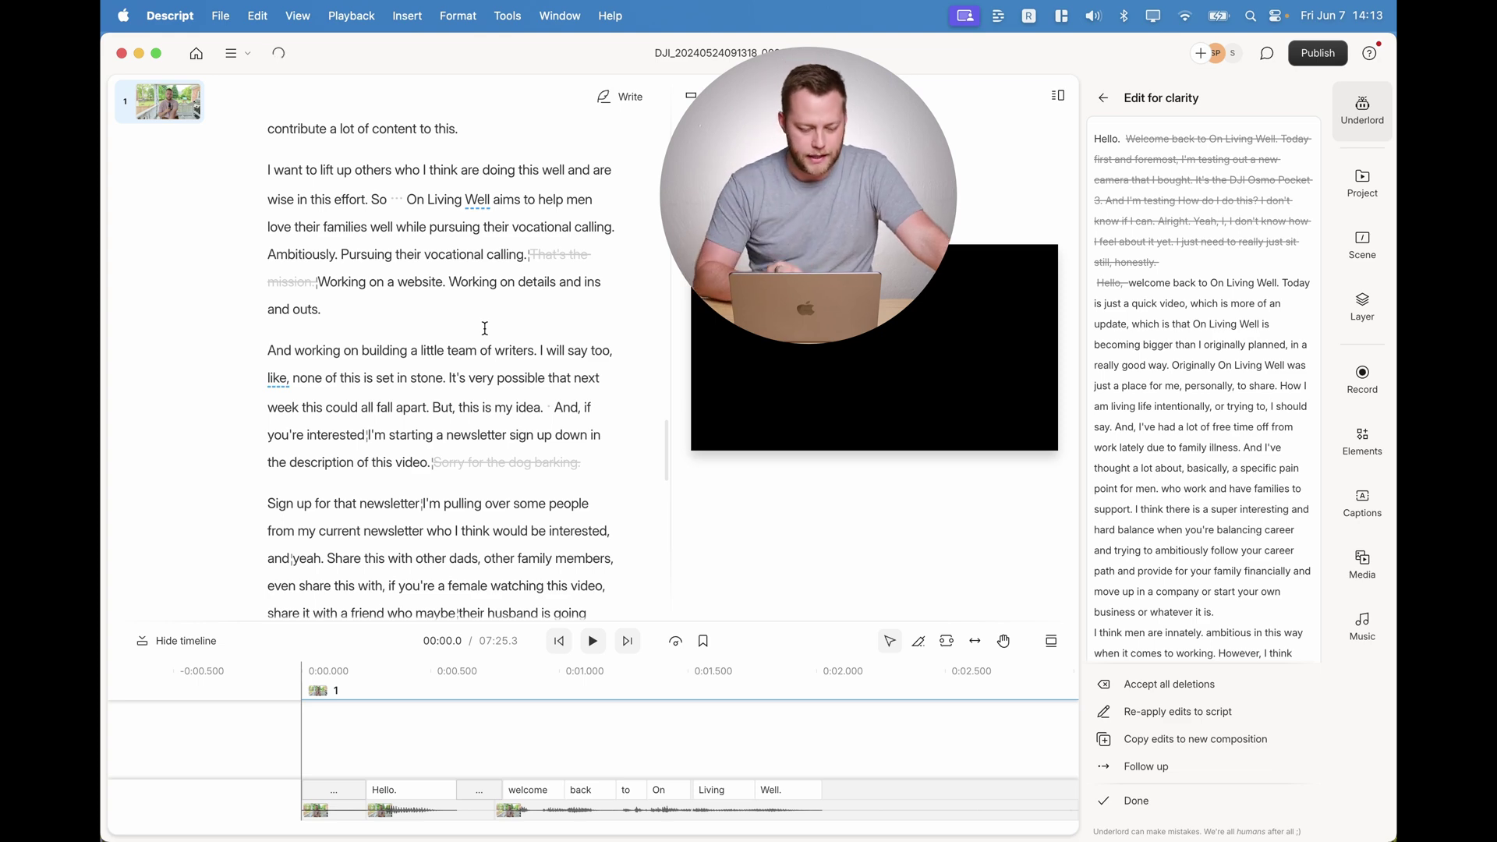
scroll(484, 330, "down", 10)
- Return from the clarity results to the Edit for clarity prompt form
left_click(1101, 99)
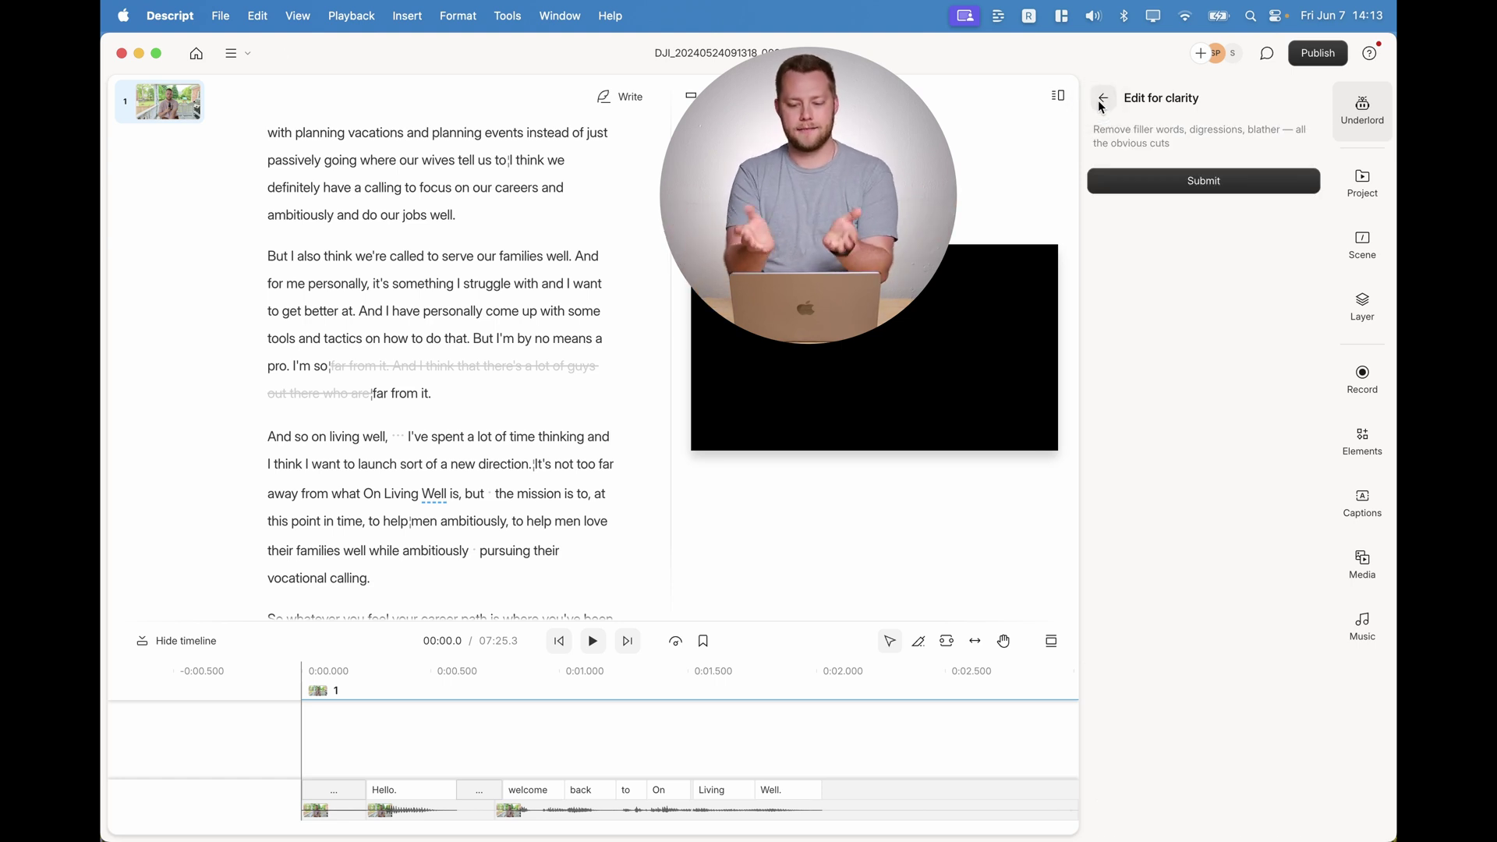
- Switch on Studio Sound for the porch recording and reopen the AI actions list
left_click(1101, 98)
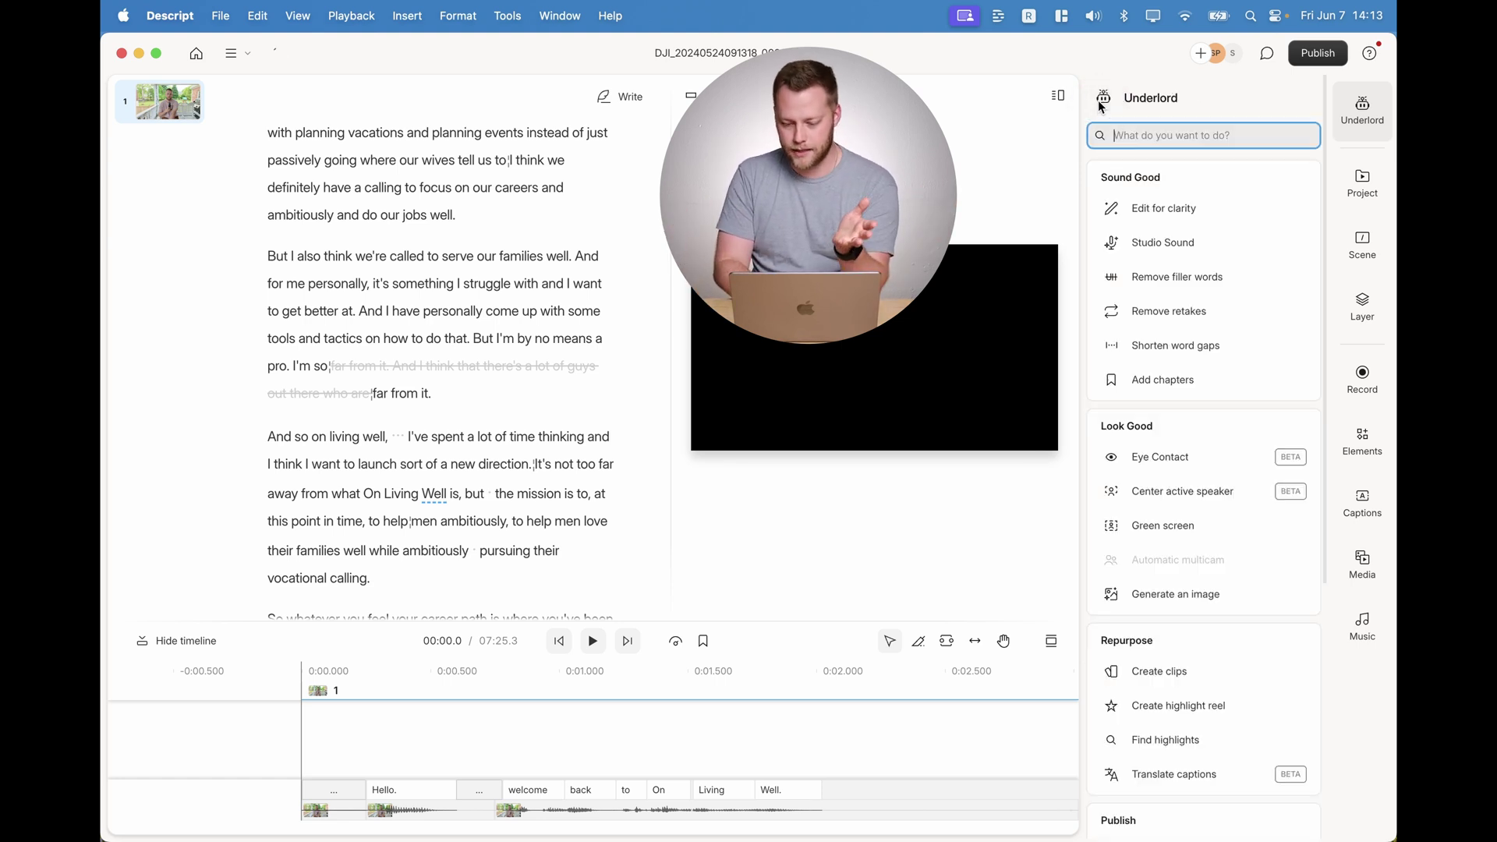
left_click(1233, 242)
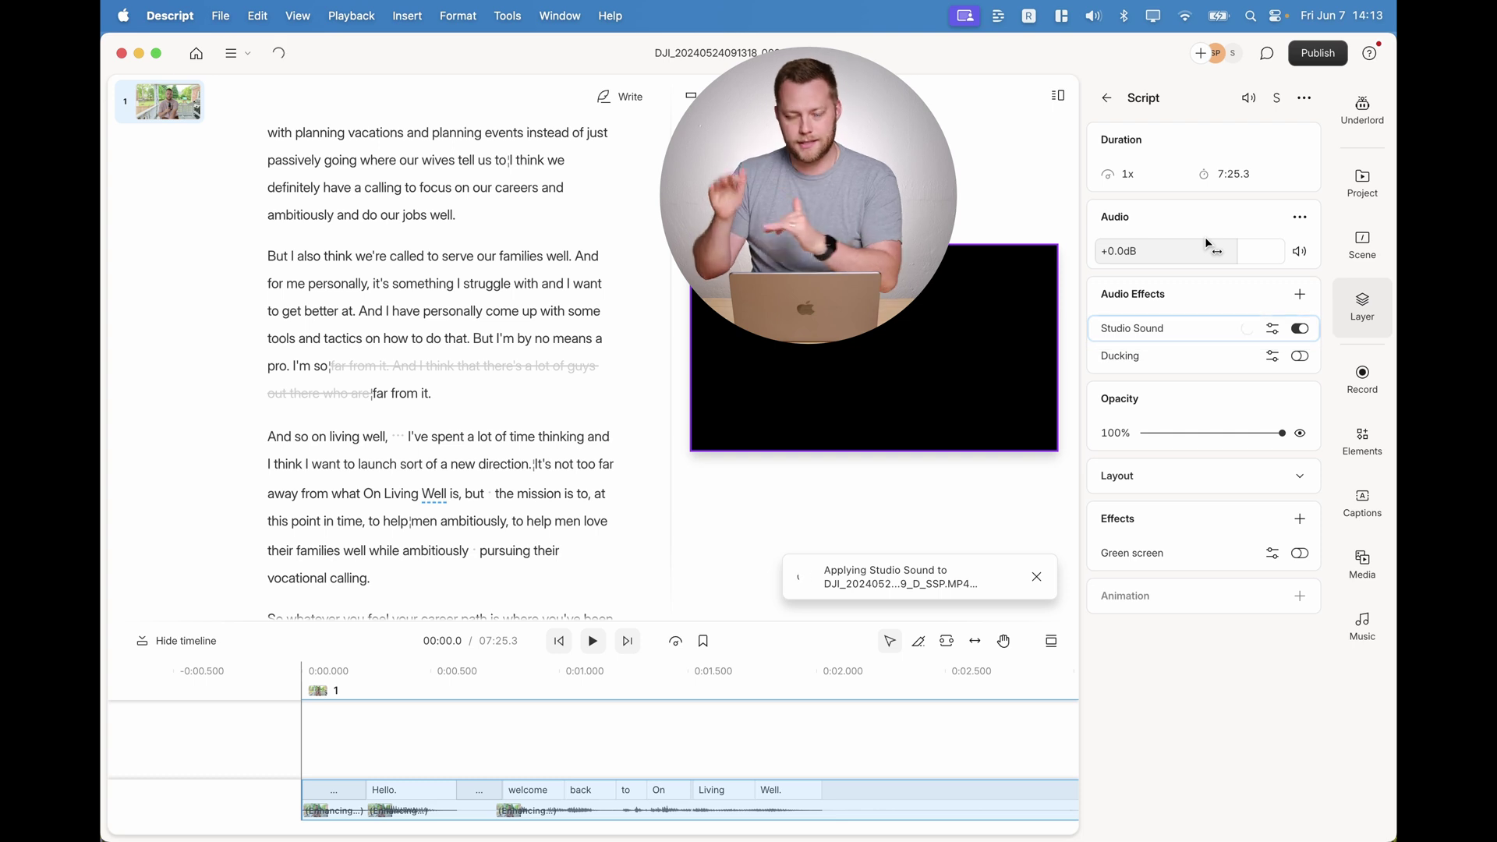
left_click(1103, 97)
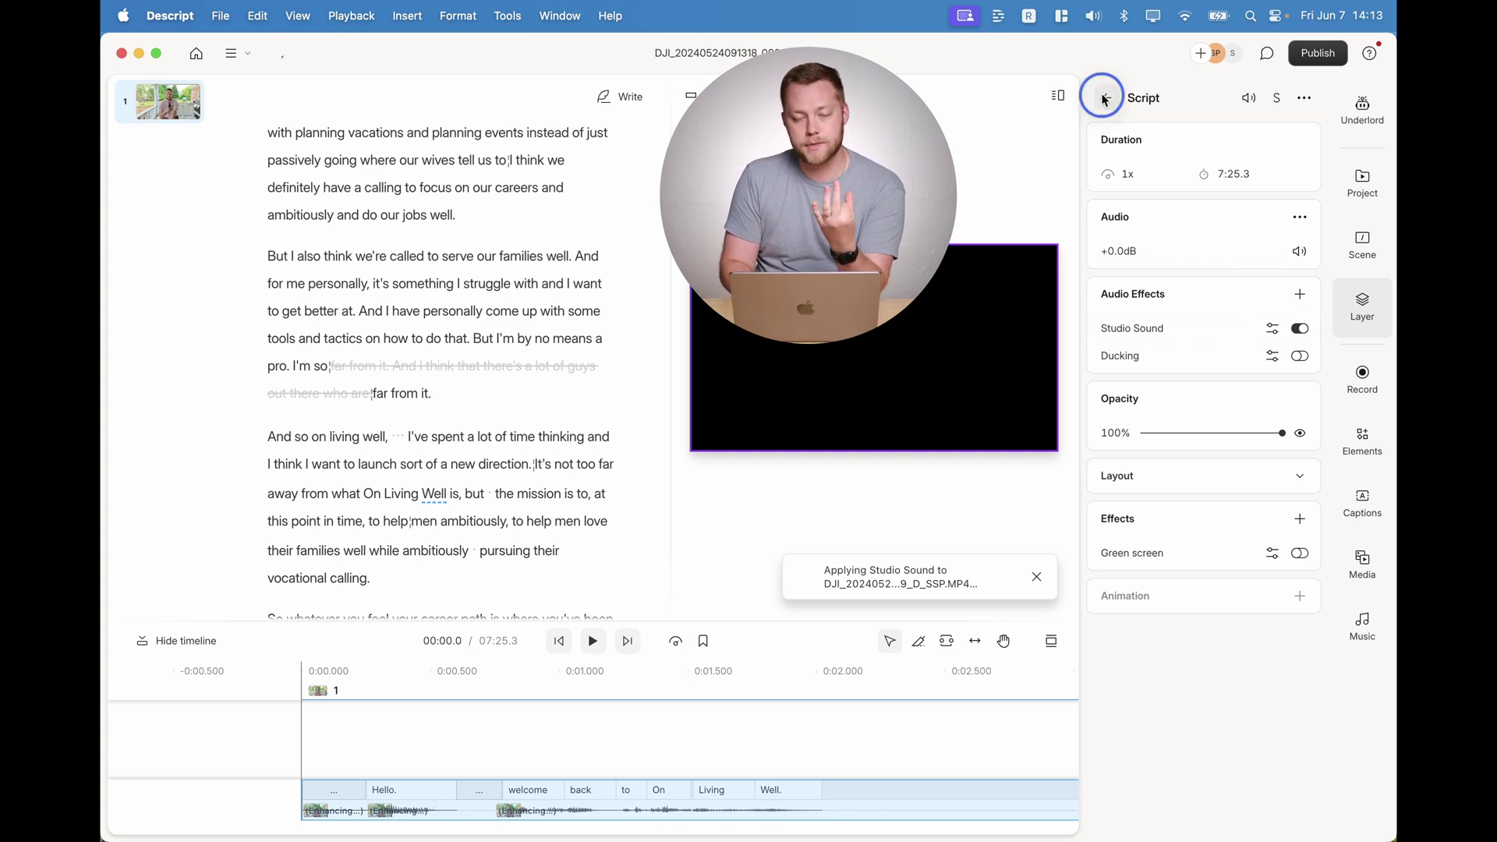
left_click(1104, 97)
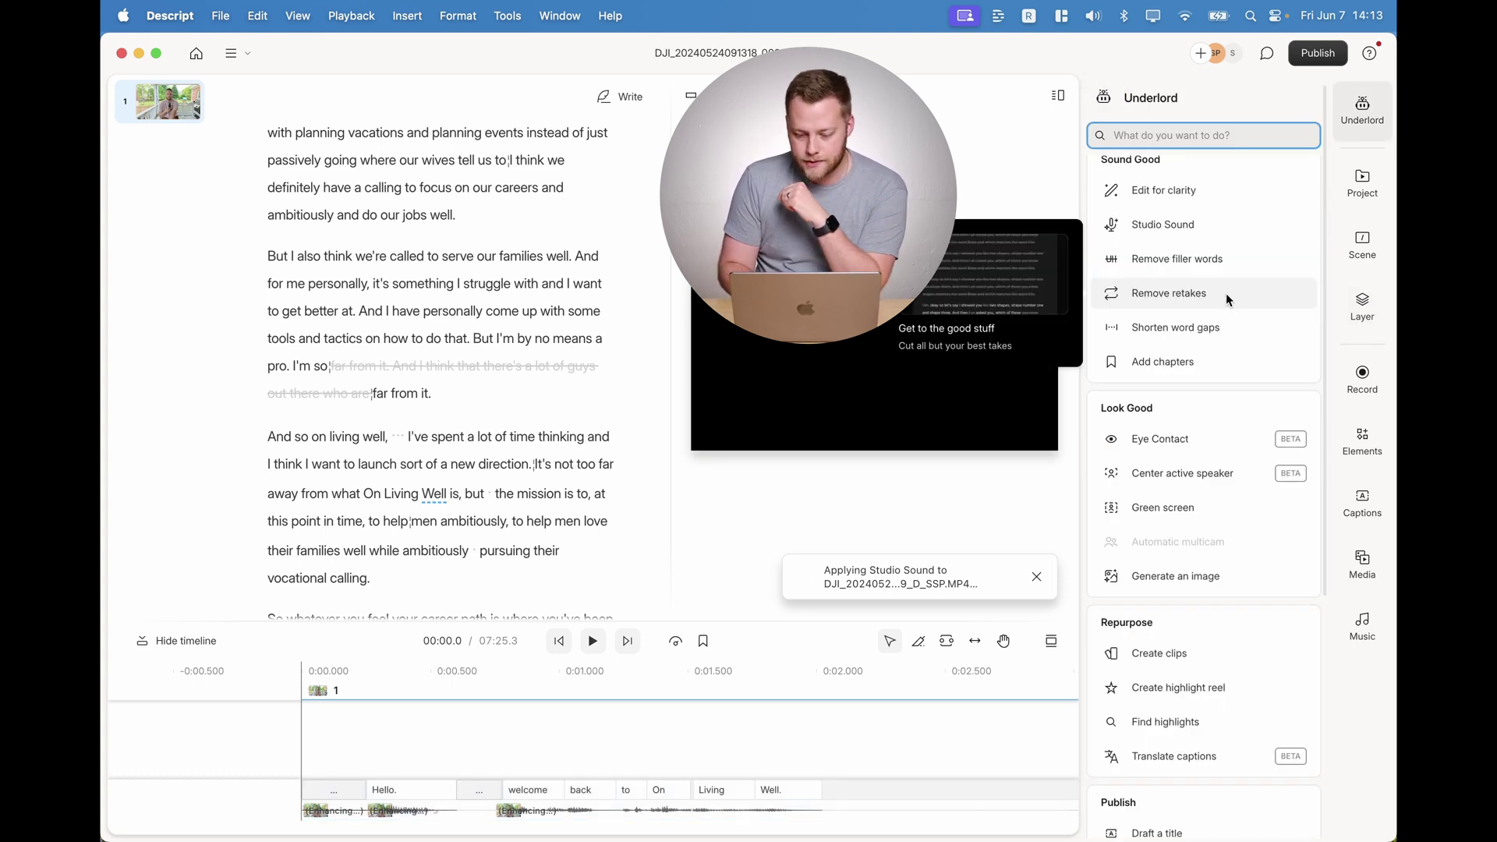
scroll(1227, 294, "down", 1)
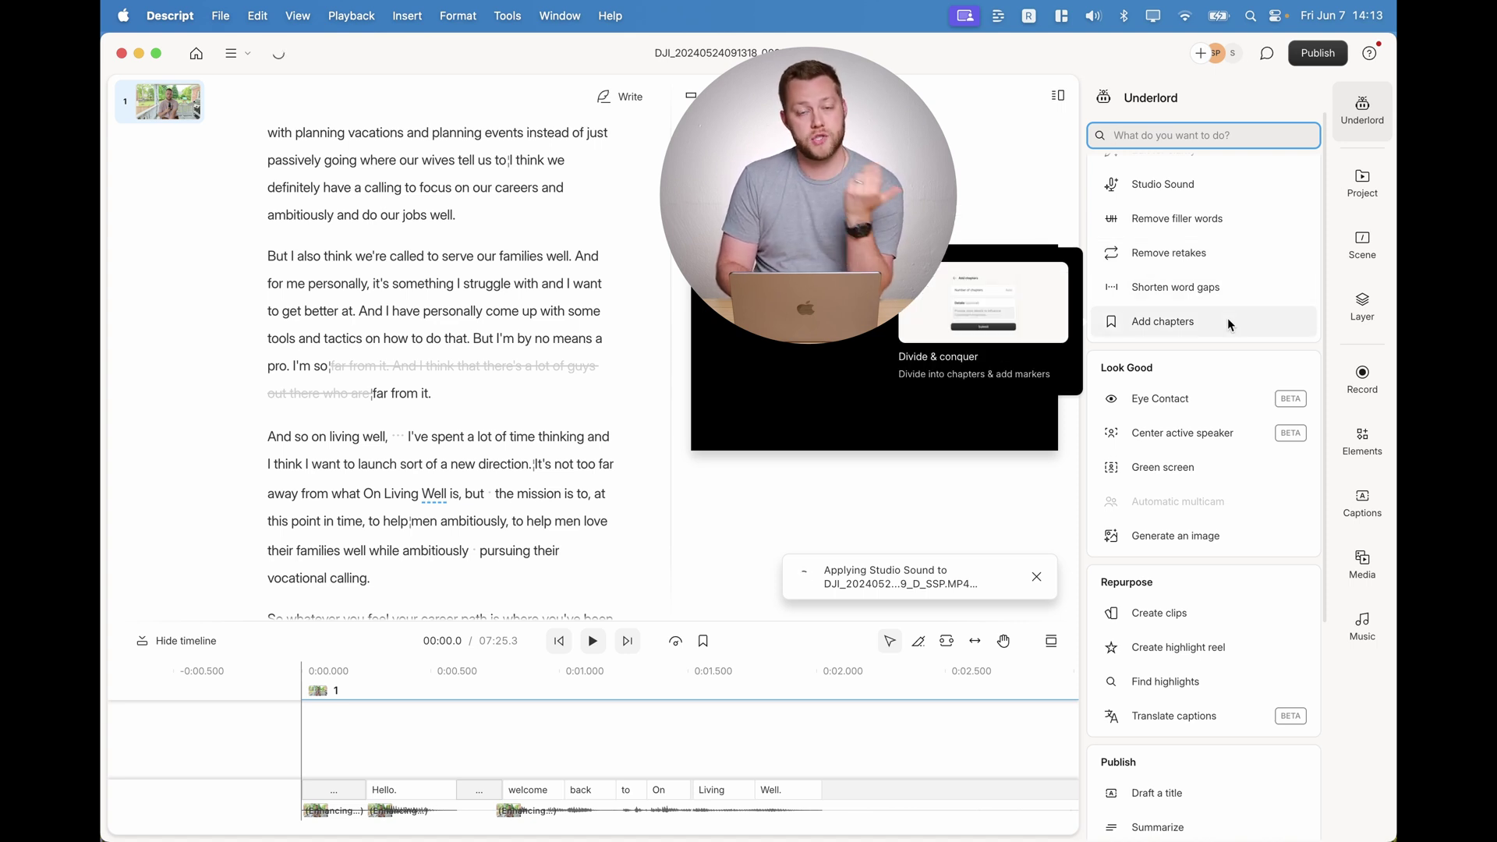
- Generate automatic chapters and insert the six headings, Introduction through Conclusion, into the script
left_click(1227, 317)
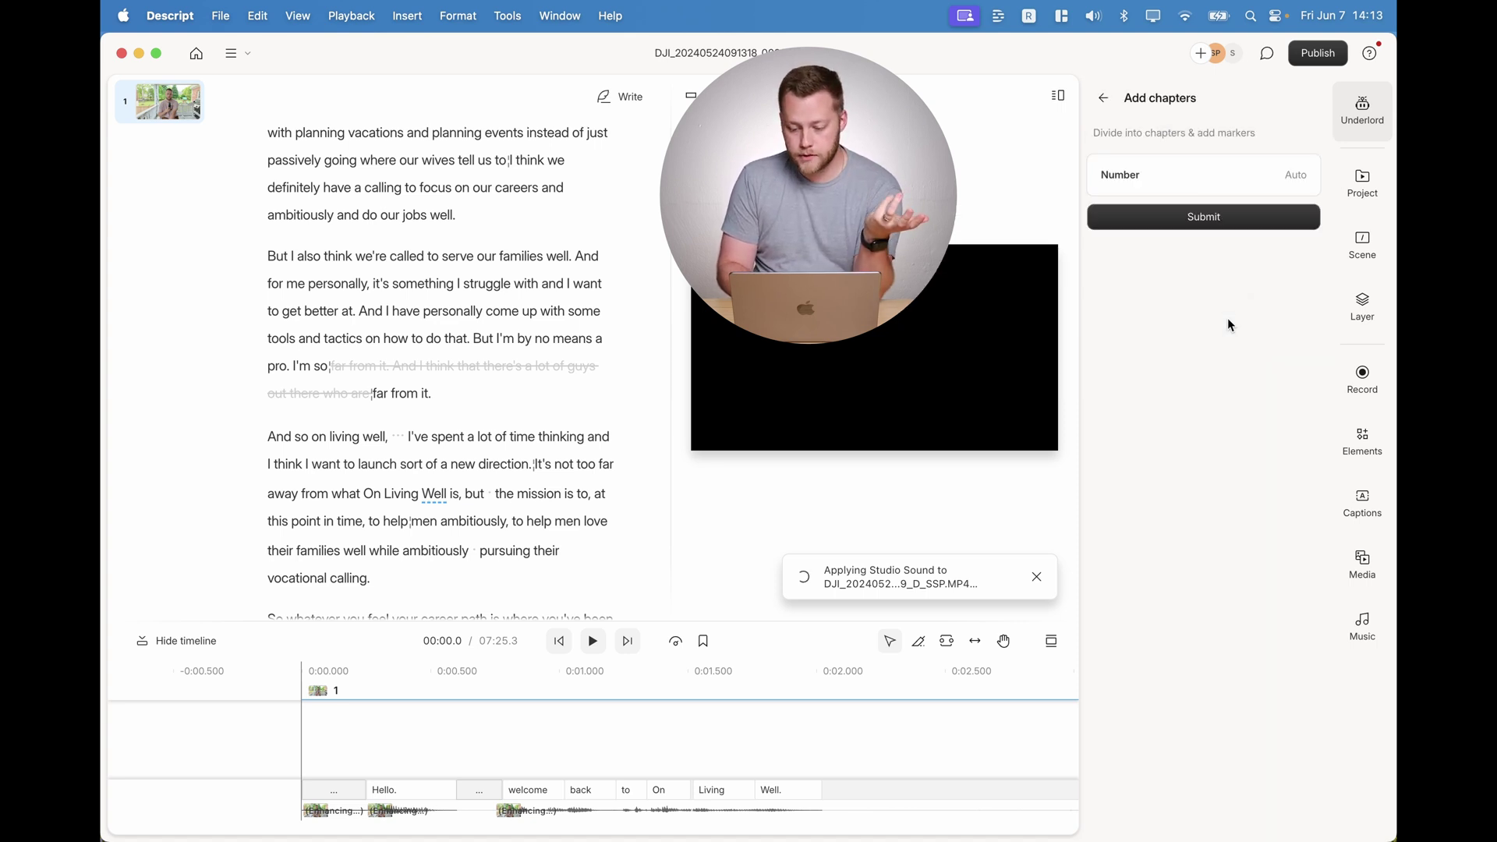
left_click(1225, 223)
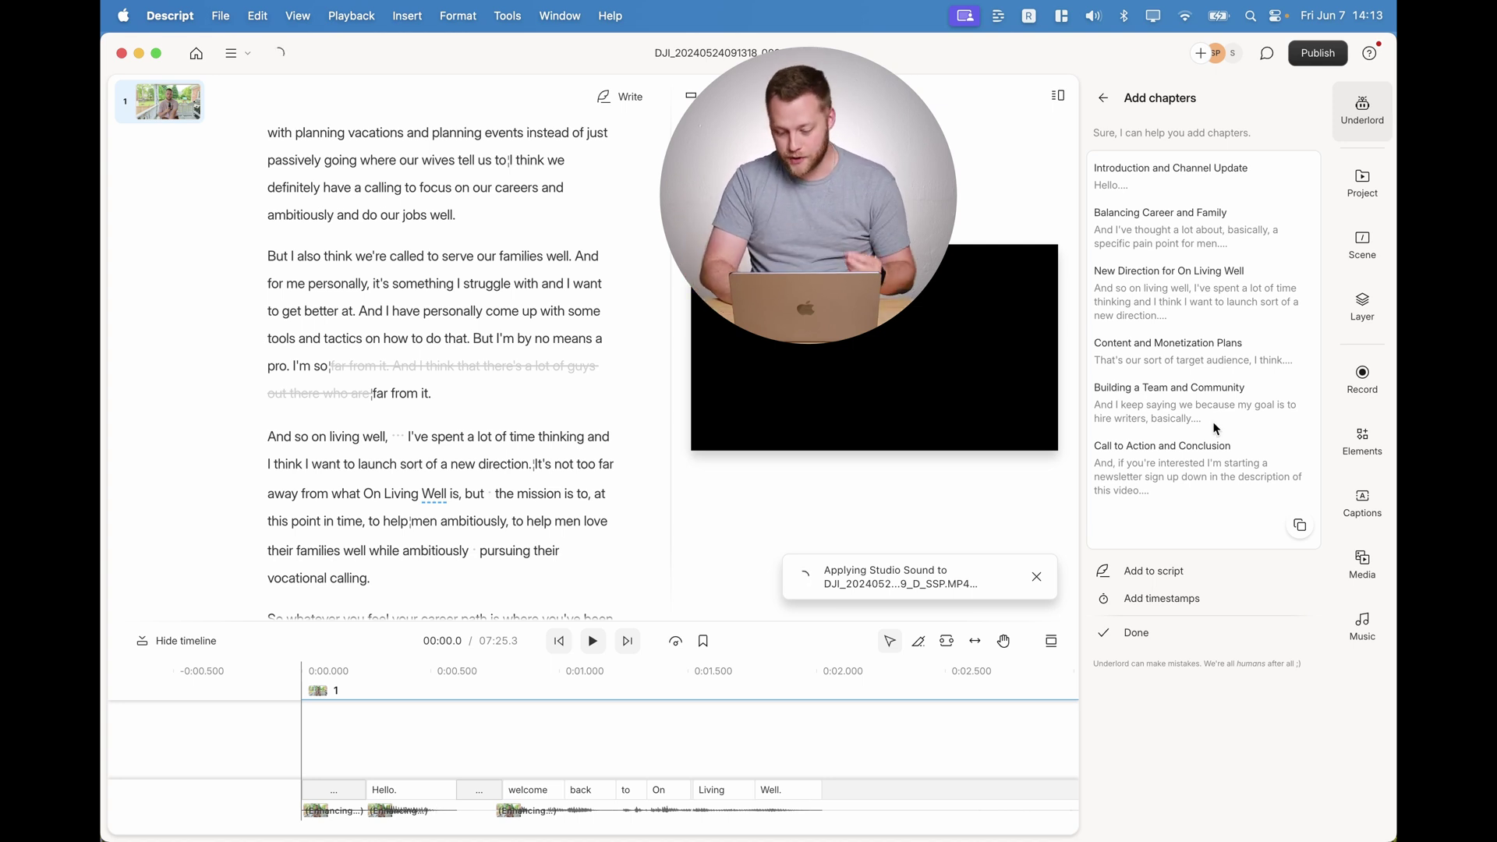
left_click(1184, 570)
scroll(468, 352, "up", 5)
scroll(535, 288, "up", 5)
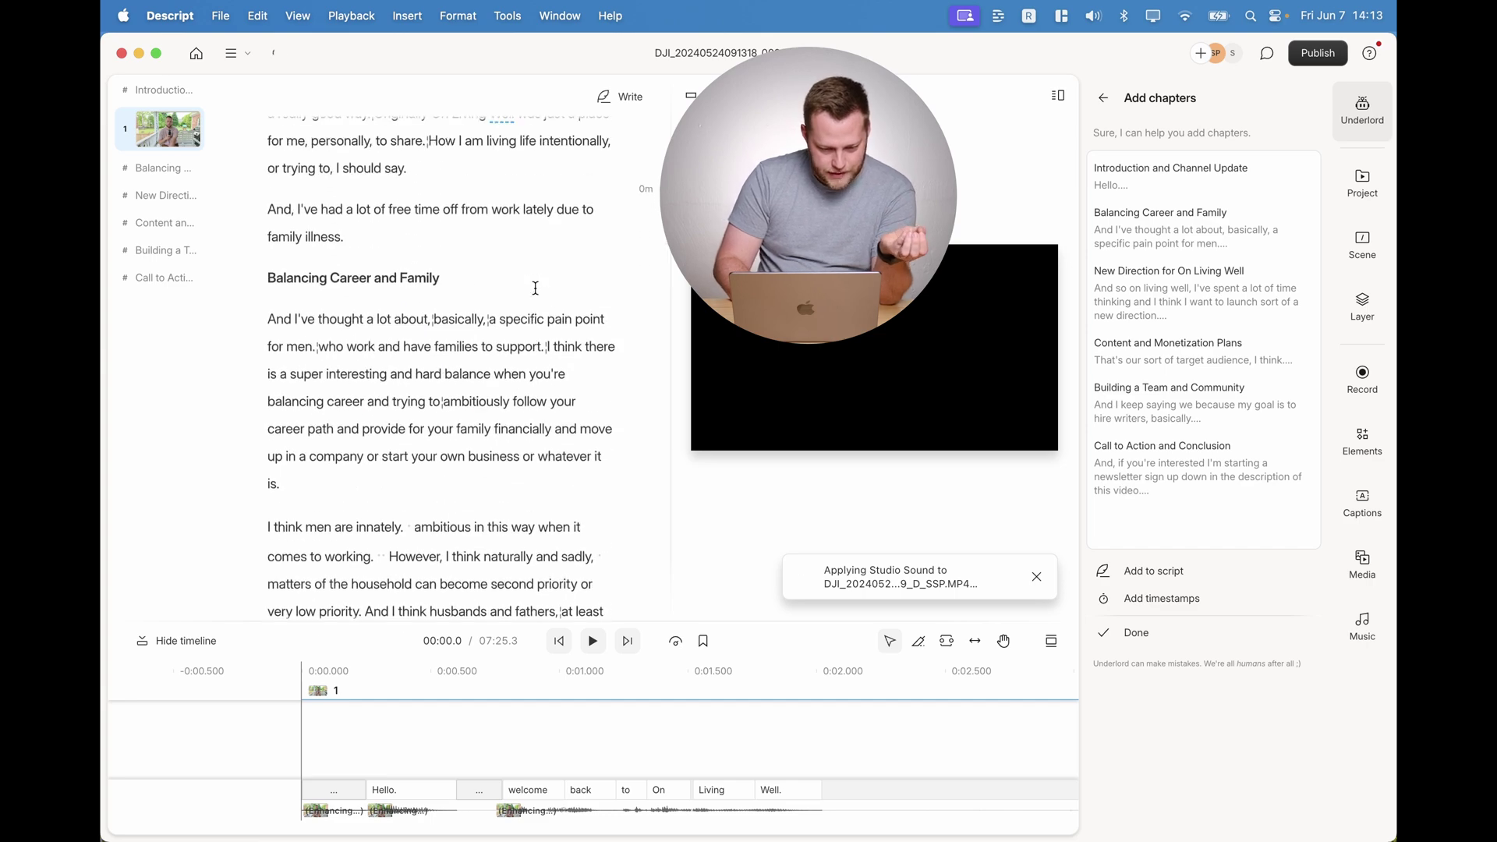
scroll(535, 288, "up", 5)
scroll(535, 289, "up", 5)
scroll(534, 289, "up", 3)
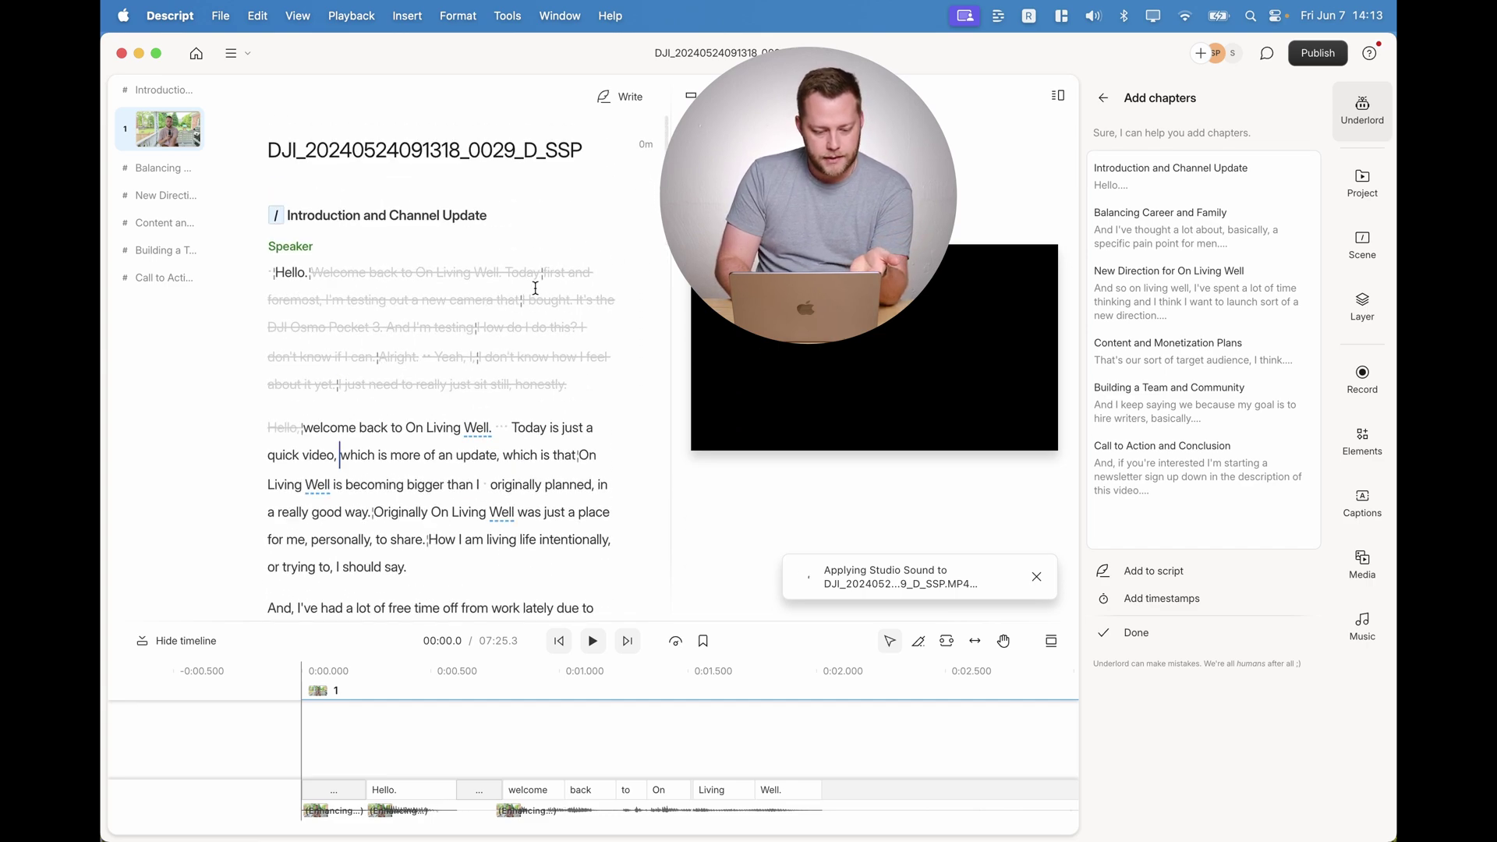
scroll(535, 289, "down", 8)
scroll(535, 288, "down", 5)
scroll(535, 288, "down", 3)
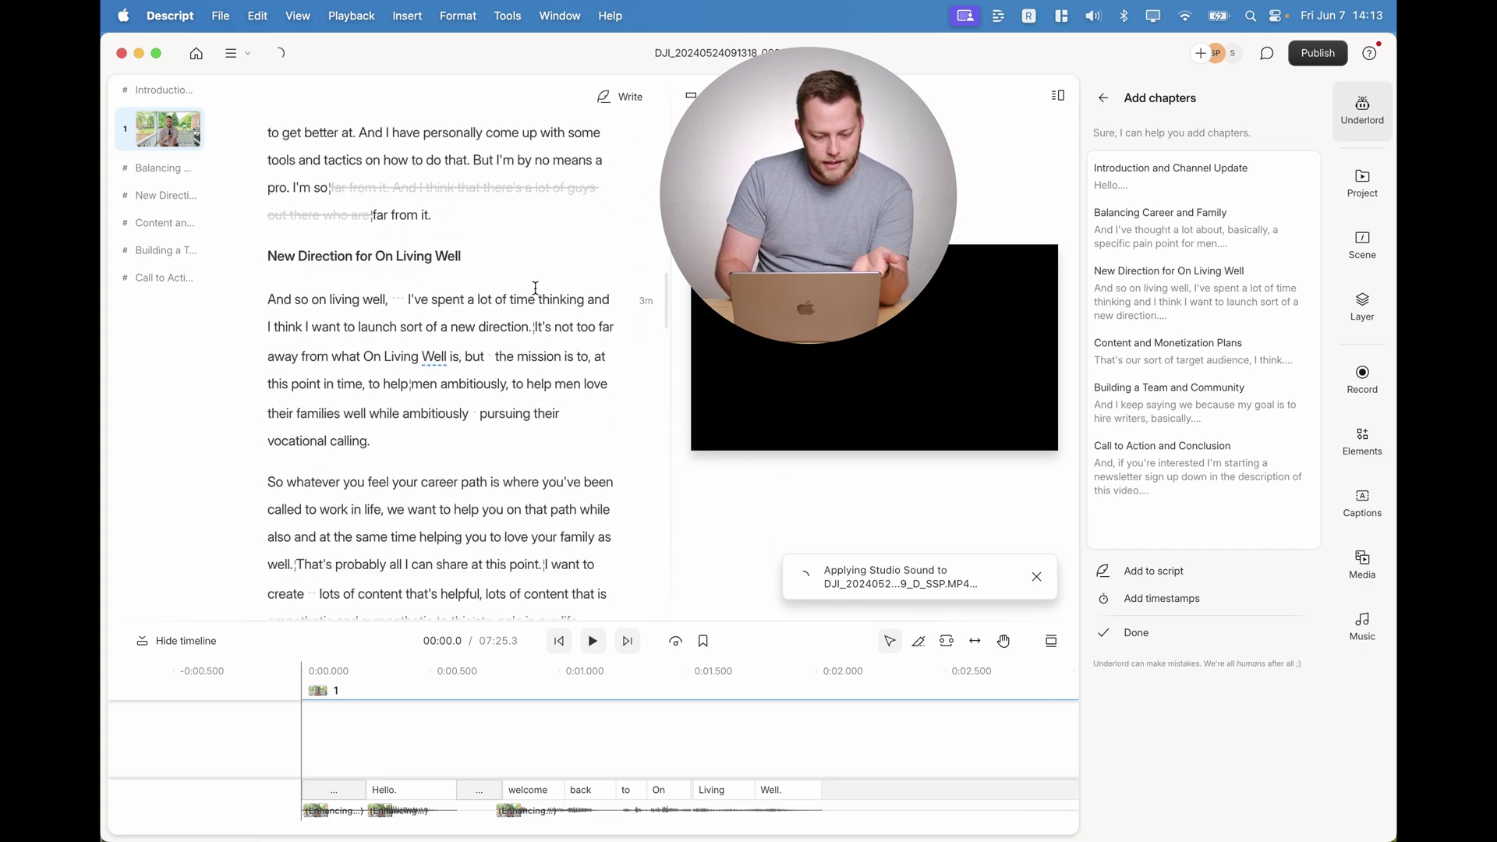
scroll(535, 289, "down", 3)
scroll(535, 288, "down", 6)
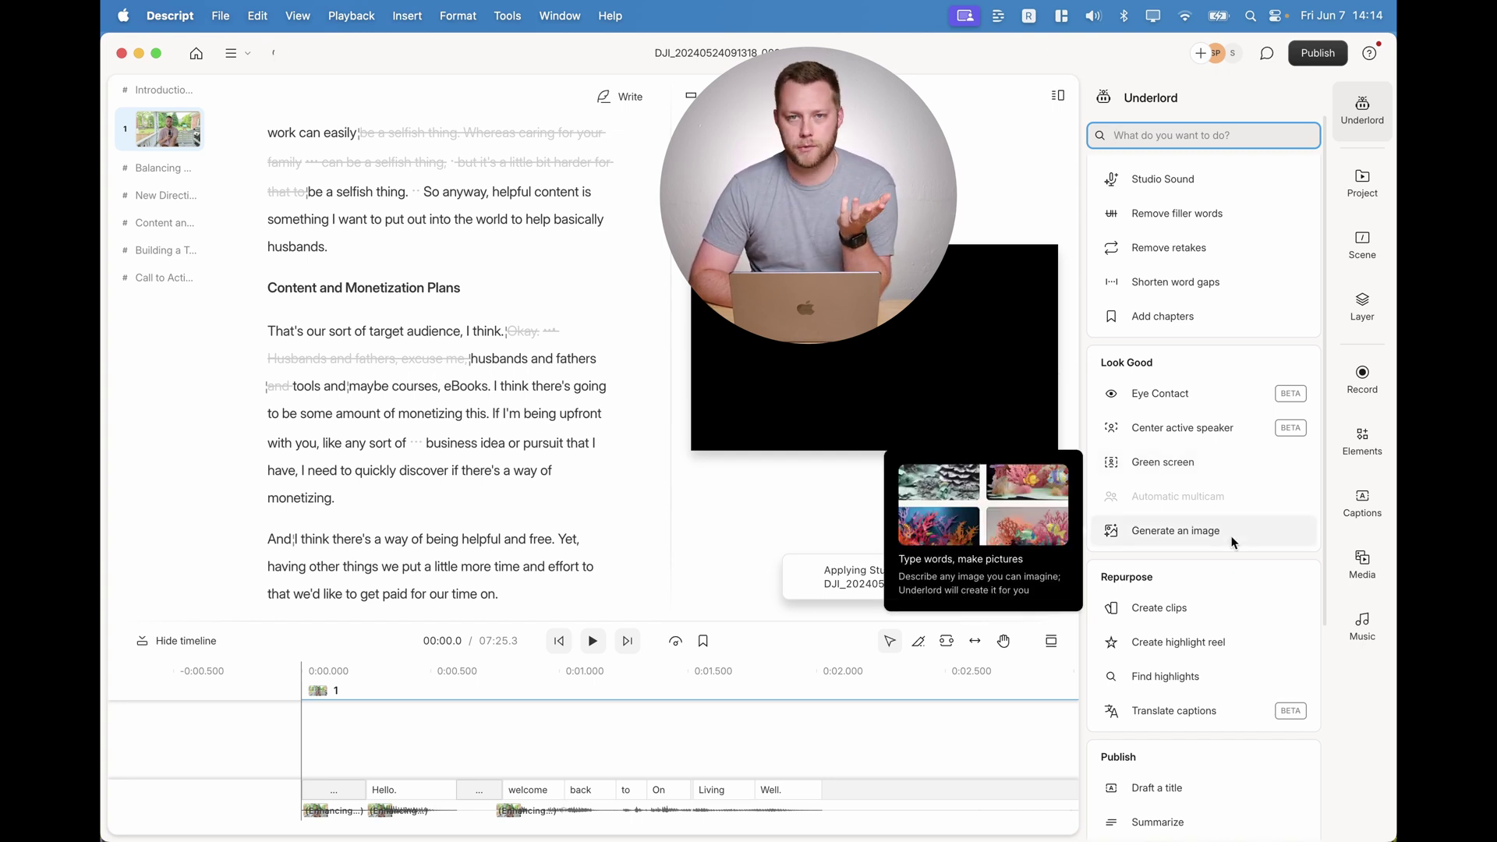
scroll(1232, 540, "down", 4)
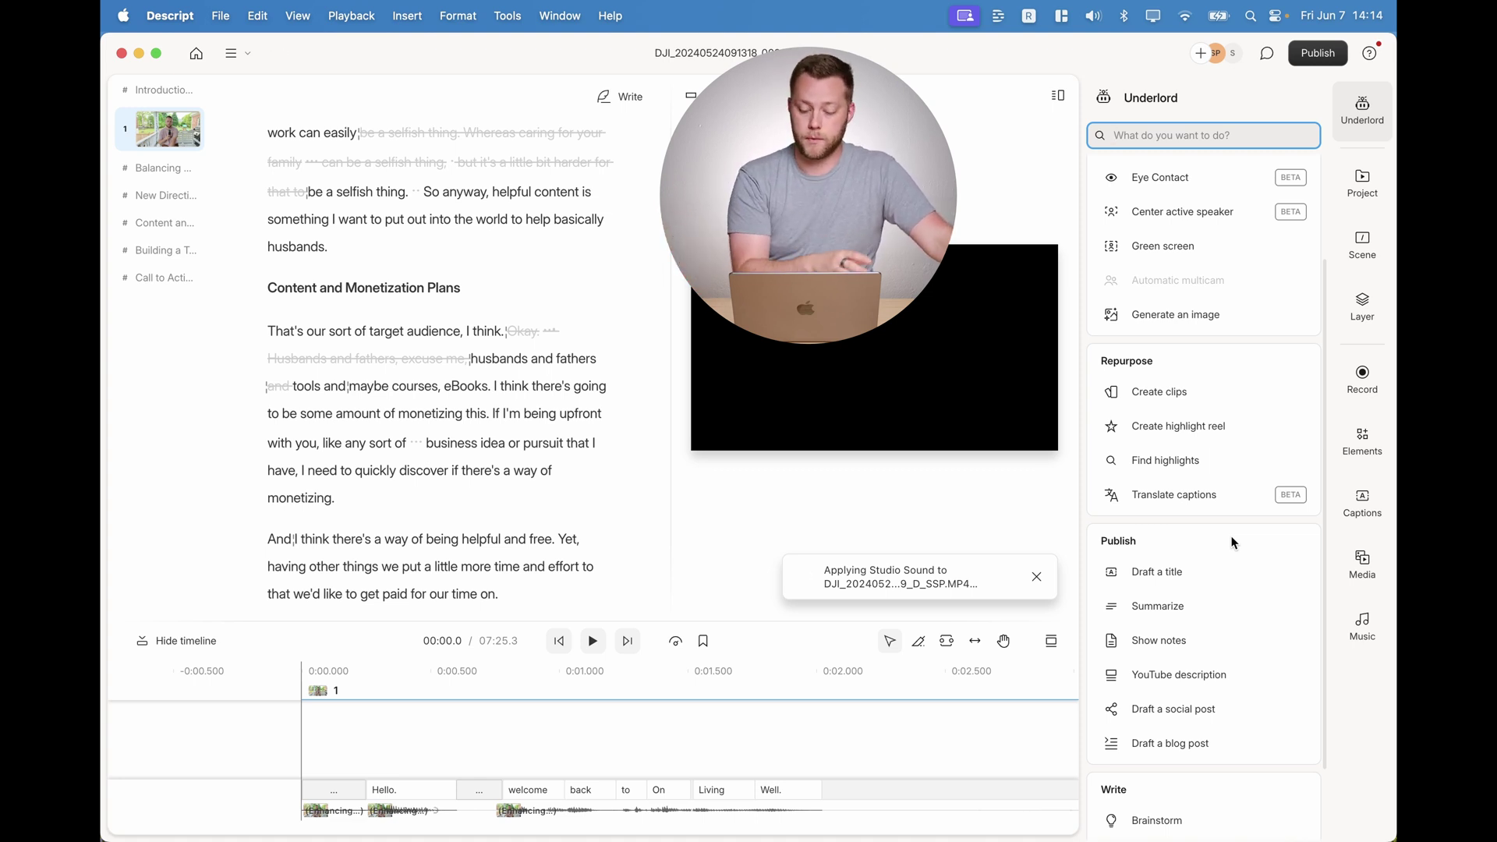
left_click(1199, 388)
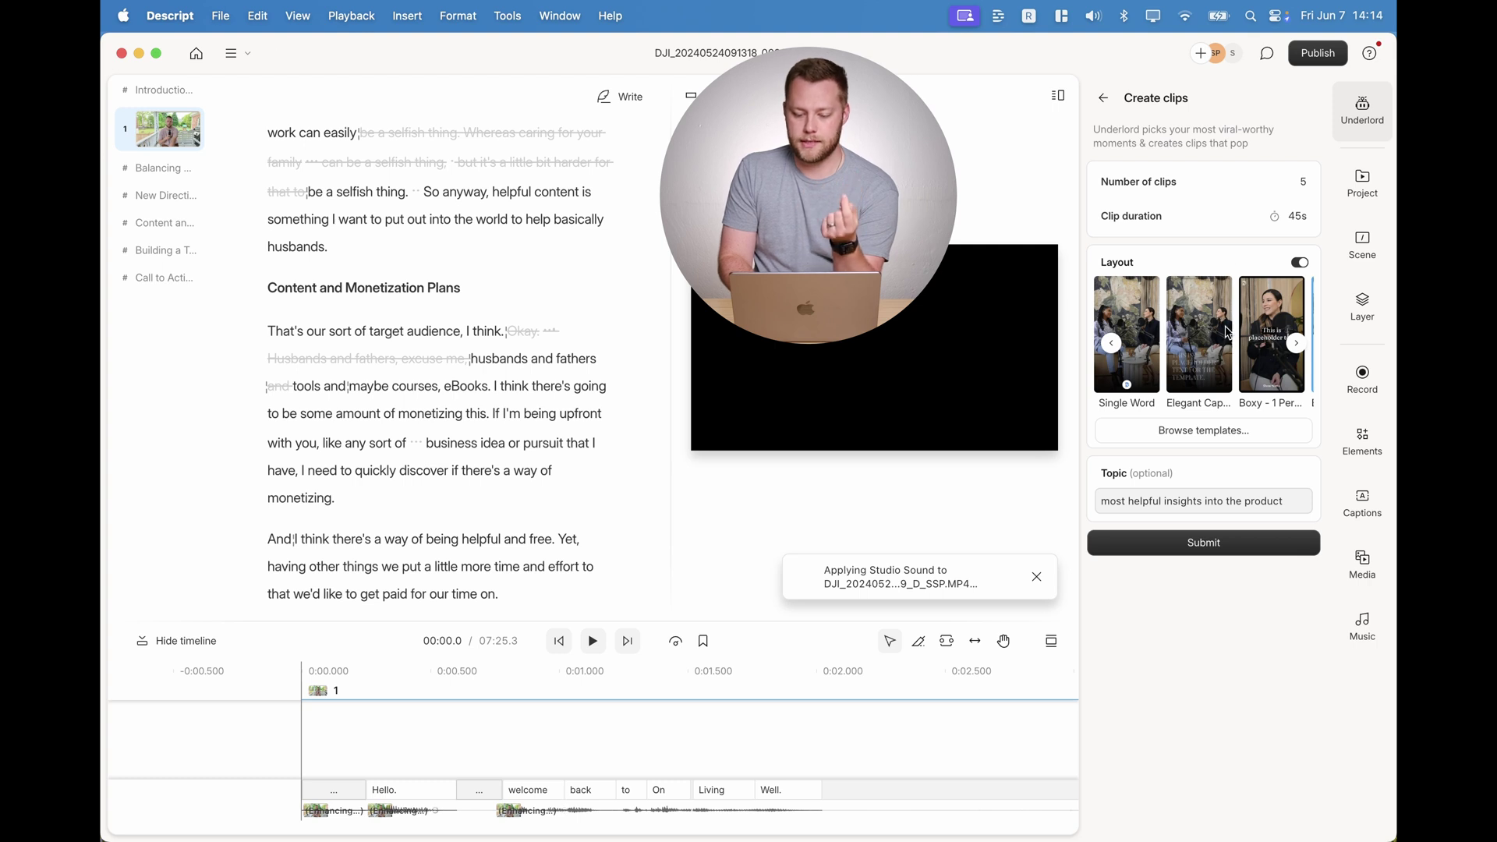
scroll(1228, 334, "right", 3)
scroll(1226, 332, "right", 4)
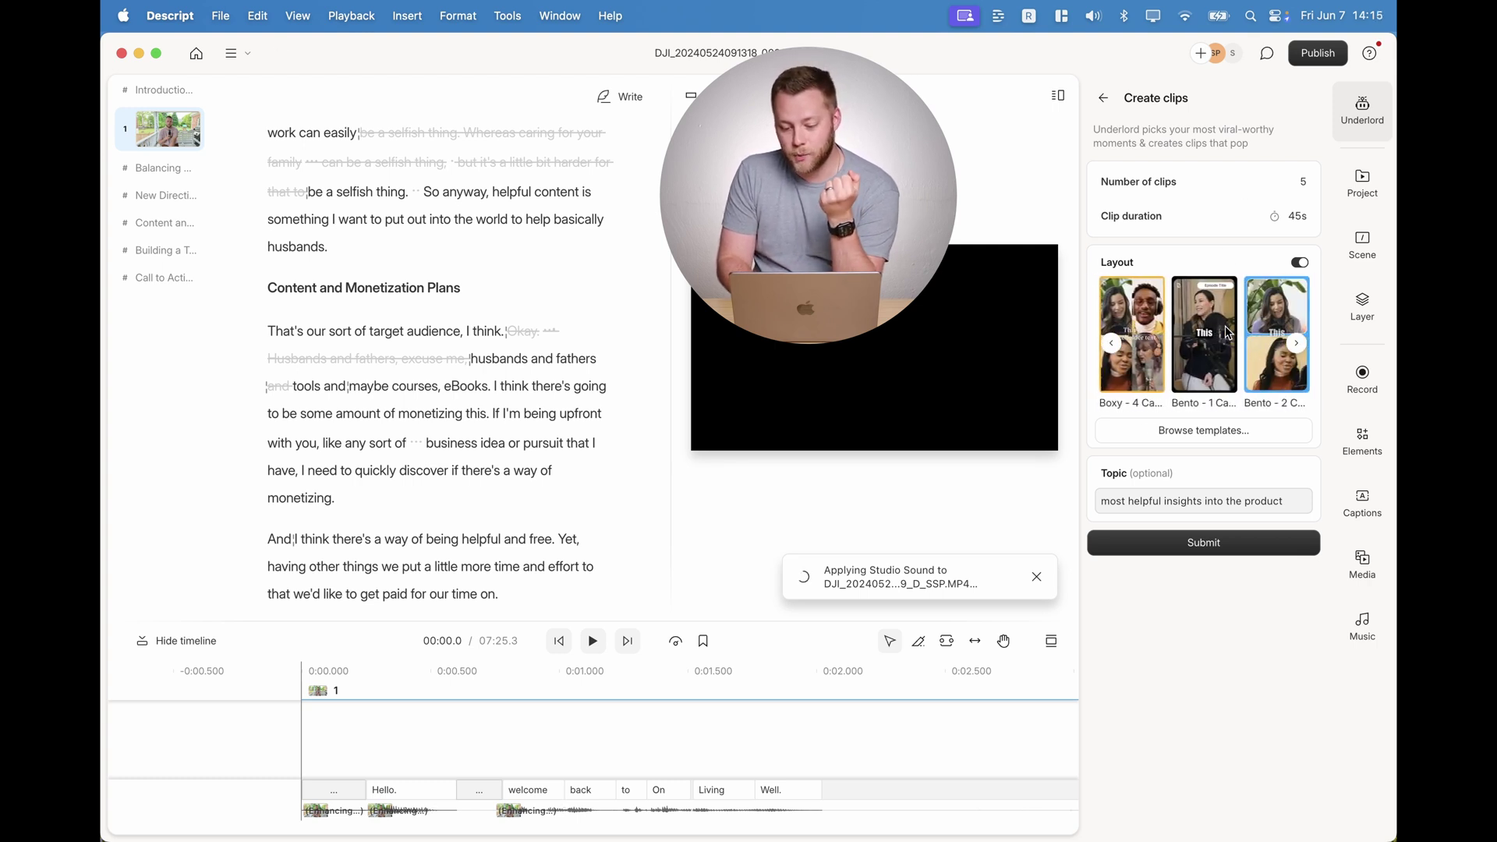
scroll(1227, 332, "right", 2)
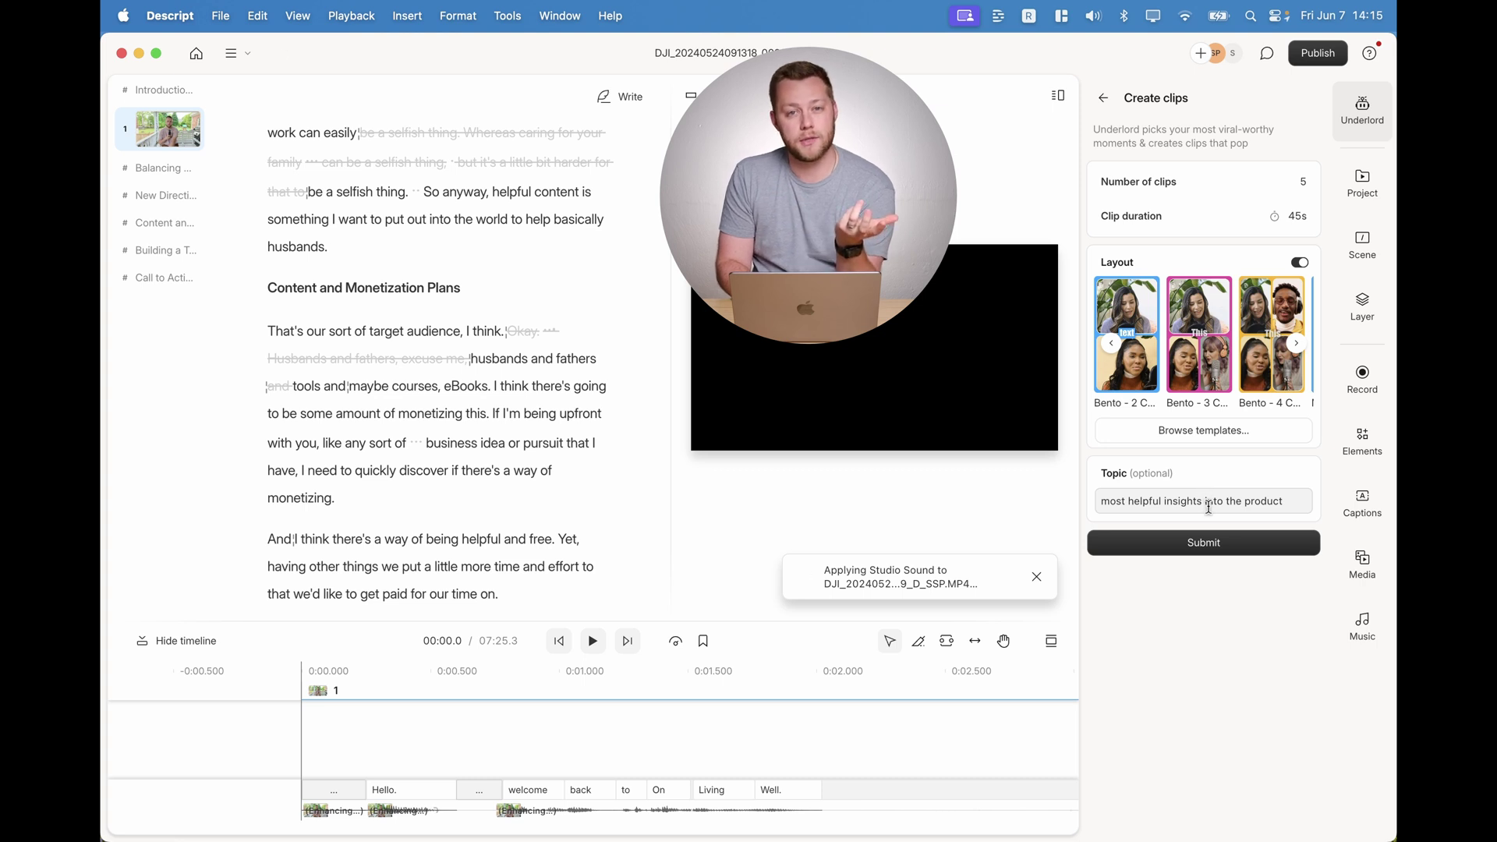
left_click(1103, 97)
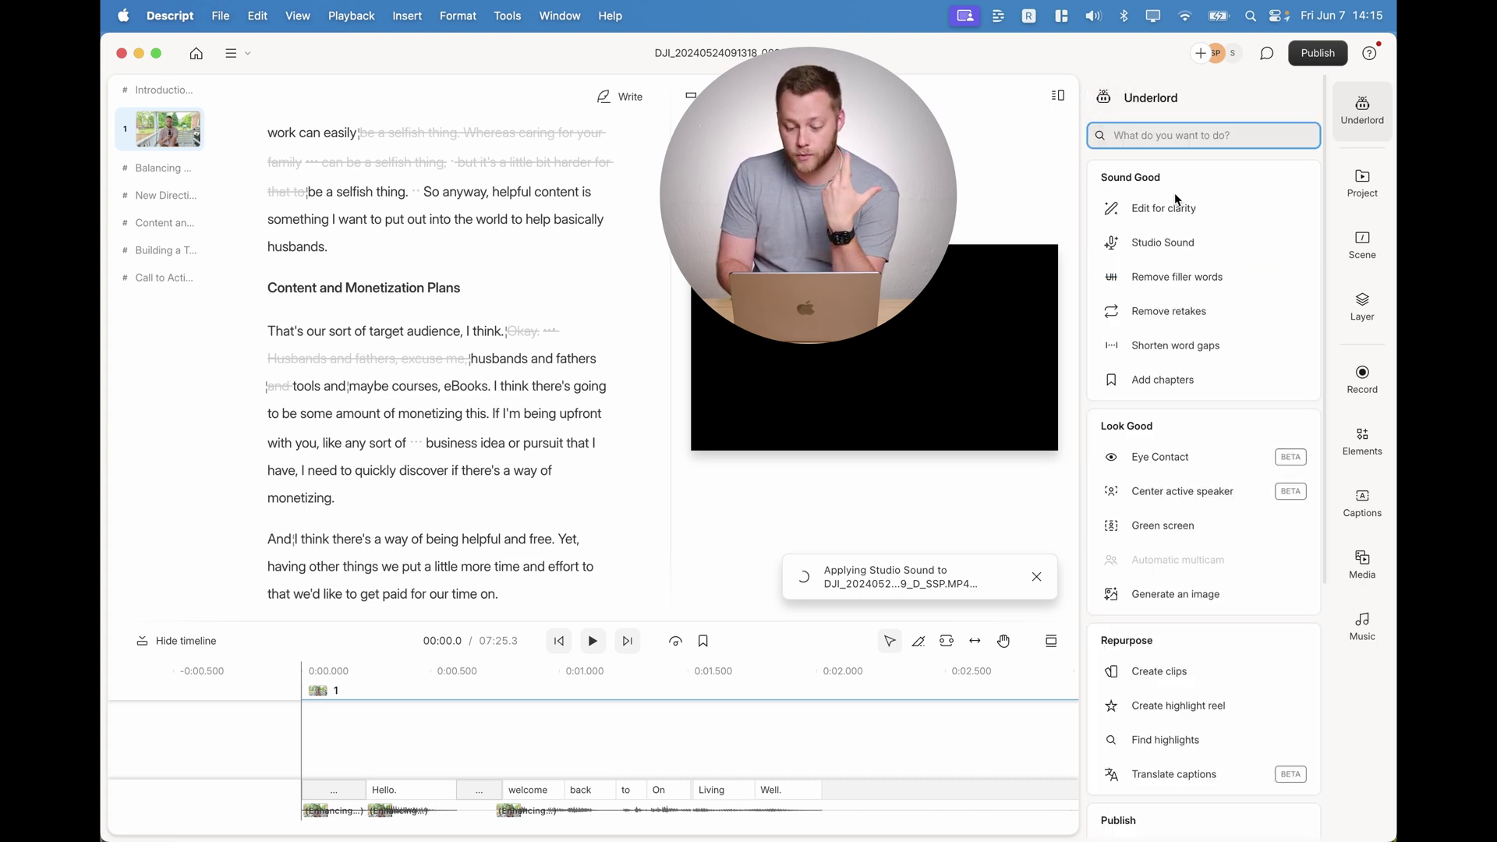
scroll(1215, 526, "down", 2)
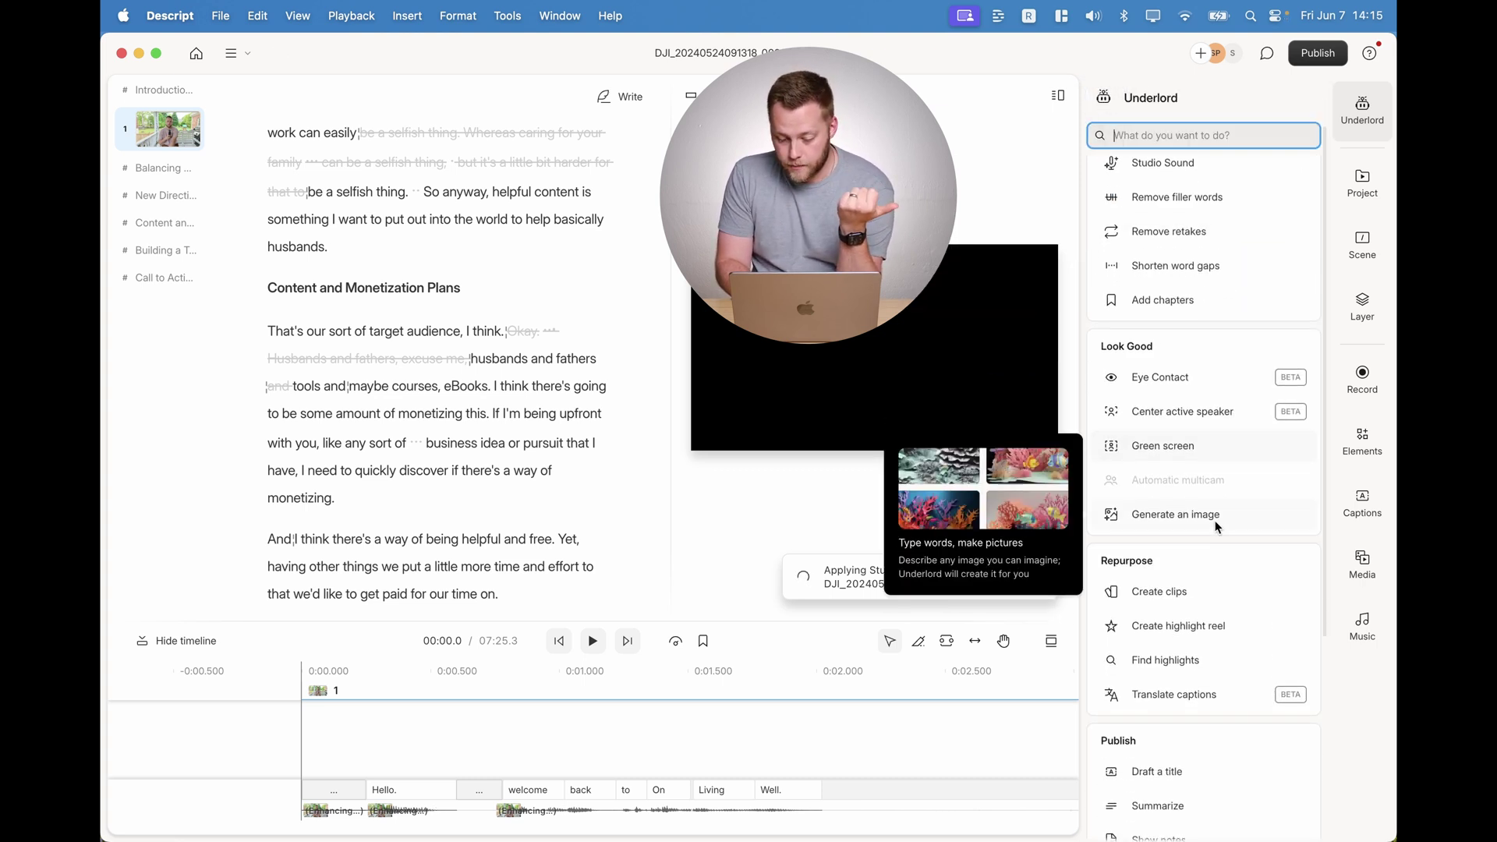
- Generate a highlight reel with the Boxy - 1 Person layout
left_click(1209, 624)
scroll(1128, 266, "right", 5)
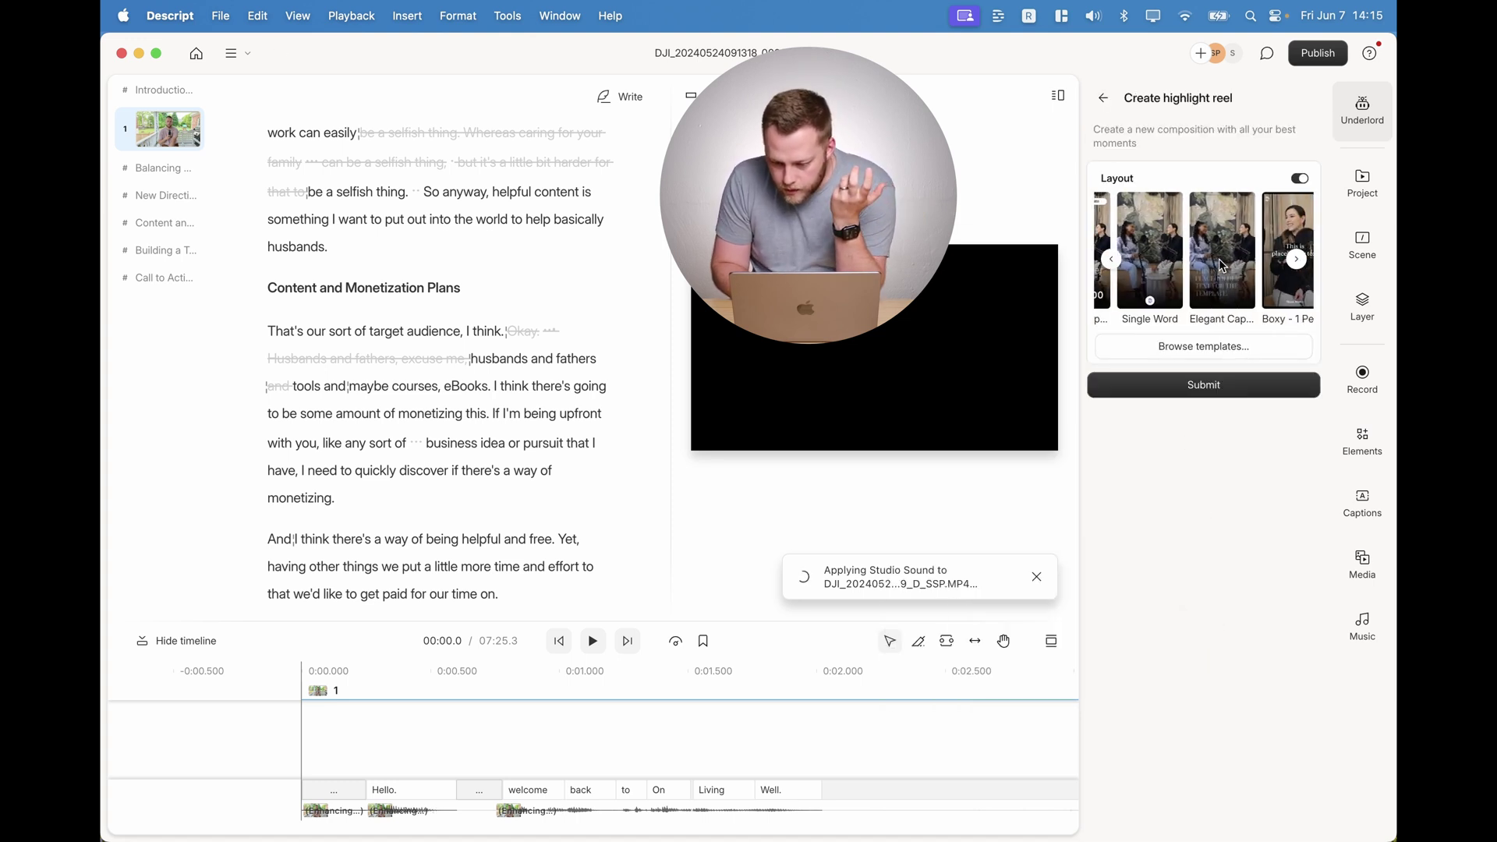
left_click(1221, 267)
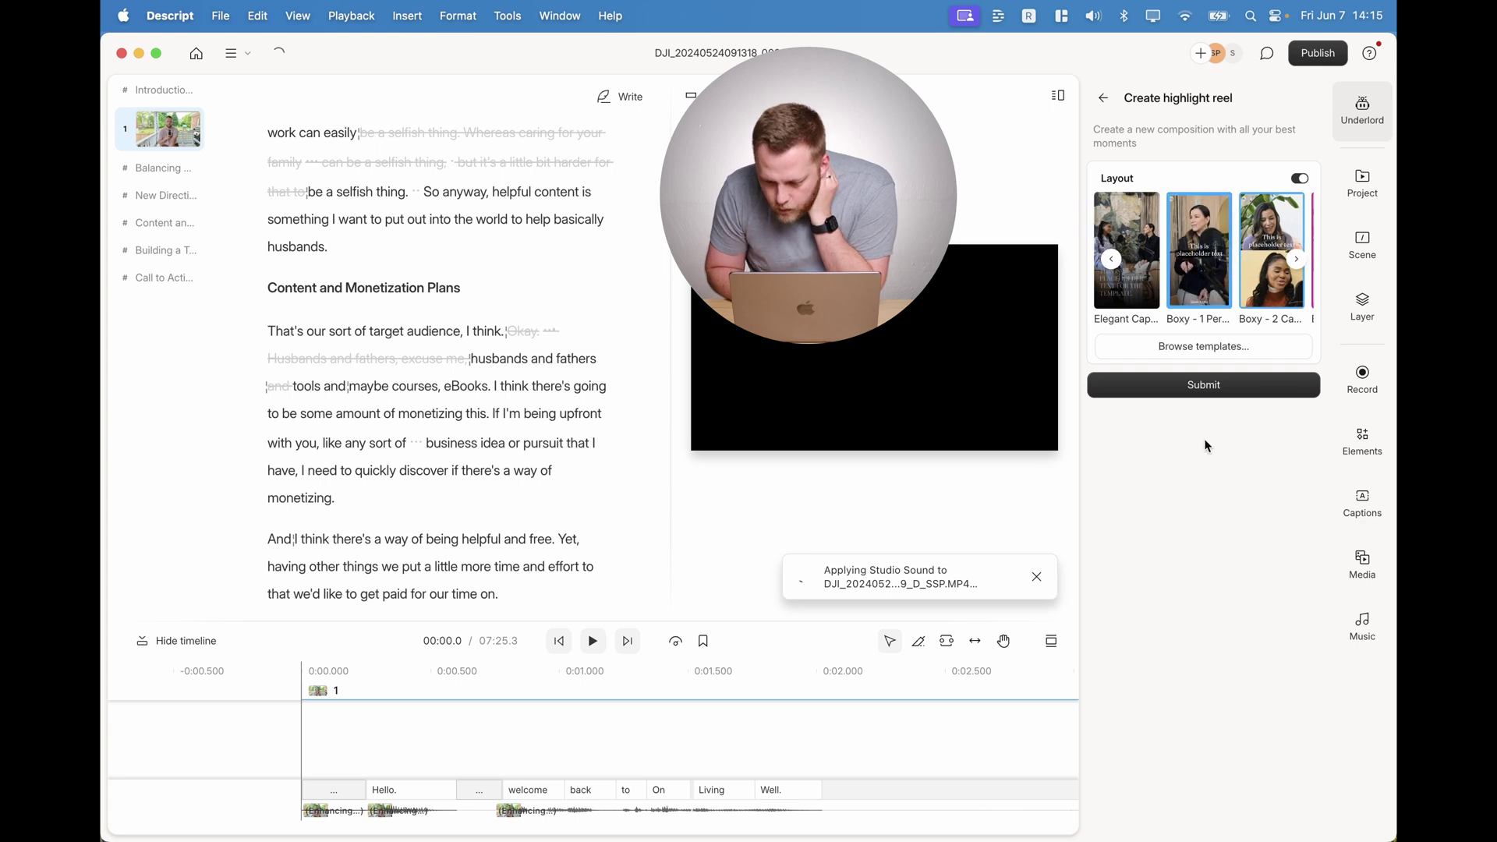
left_click(1227, 389)
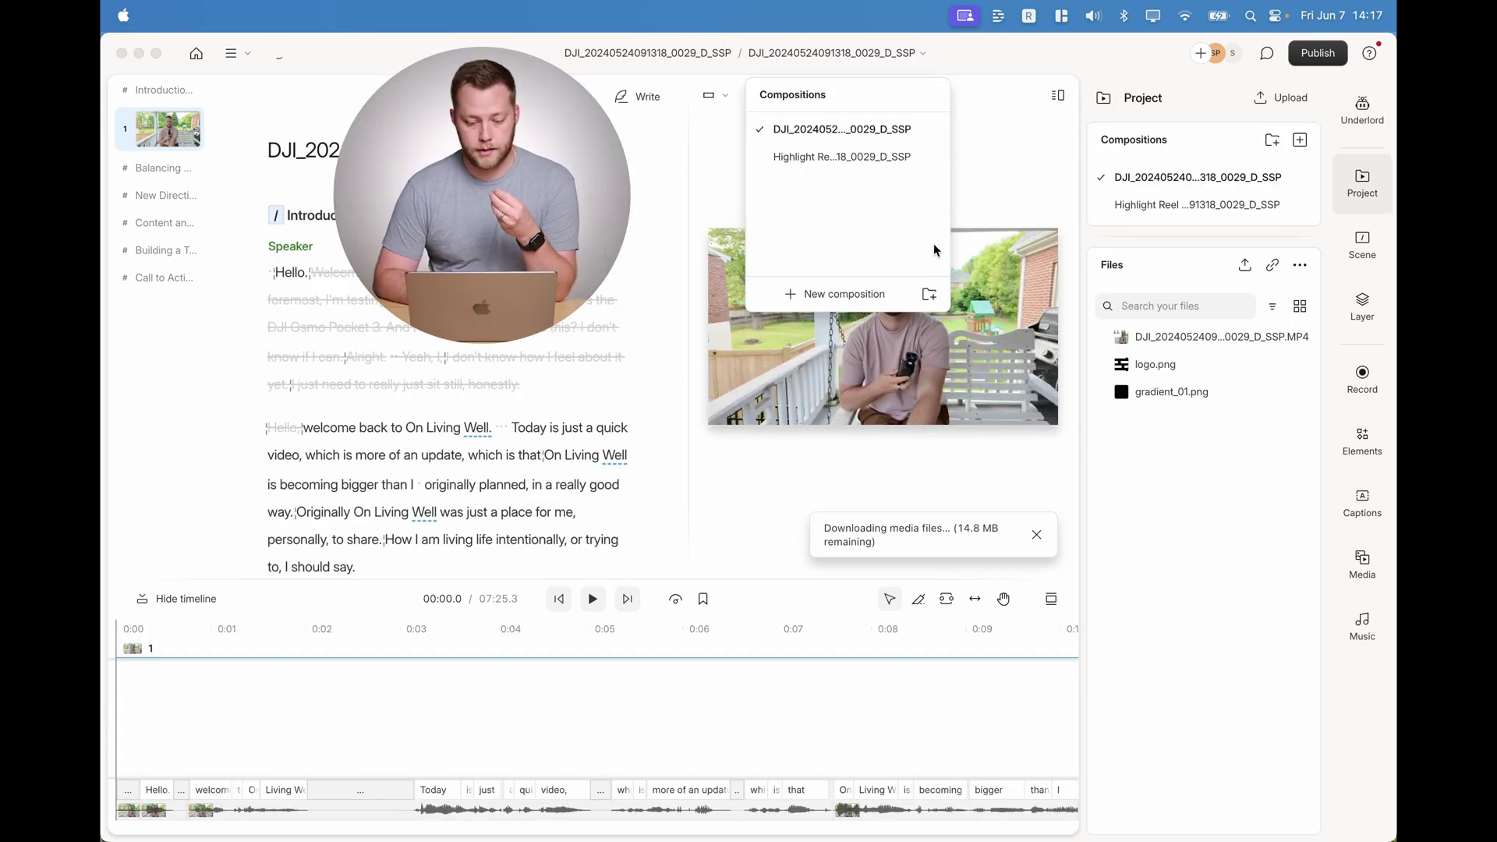
- Open the Highlight Reel composition, nudge its caption lower, and play it from the start
left_click(858, 159)
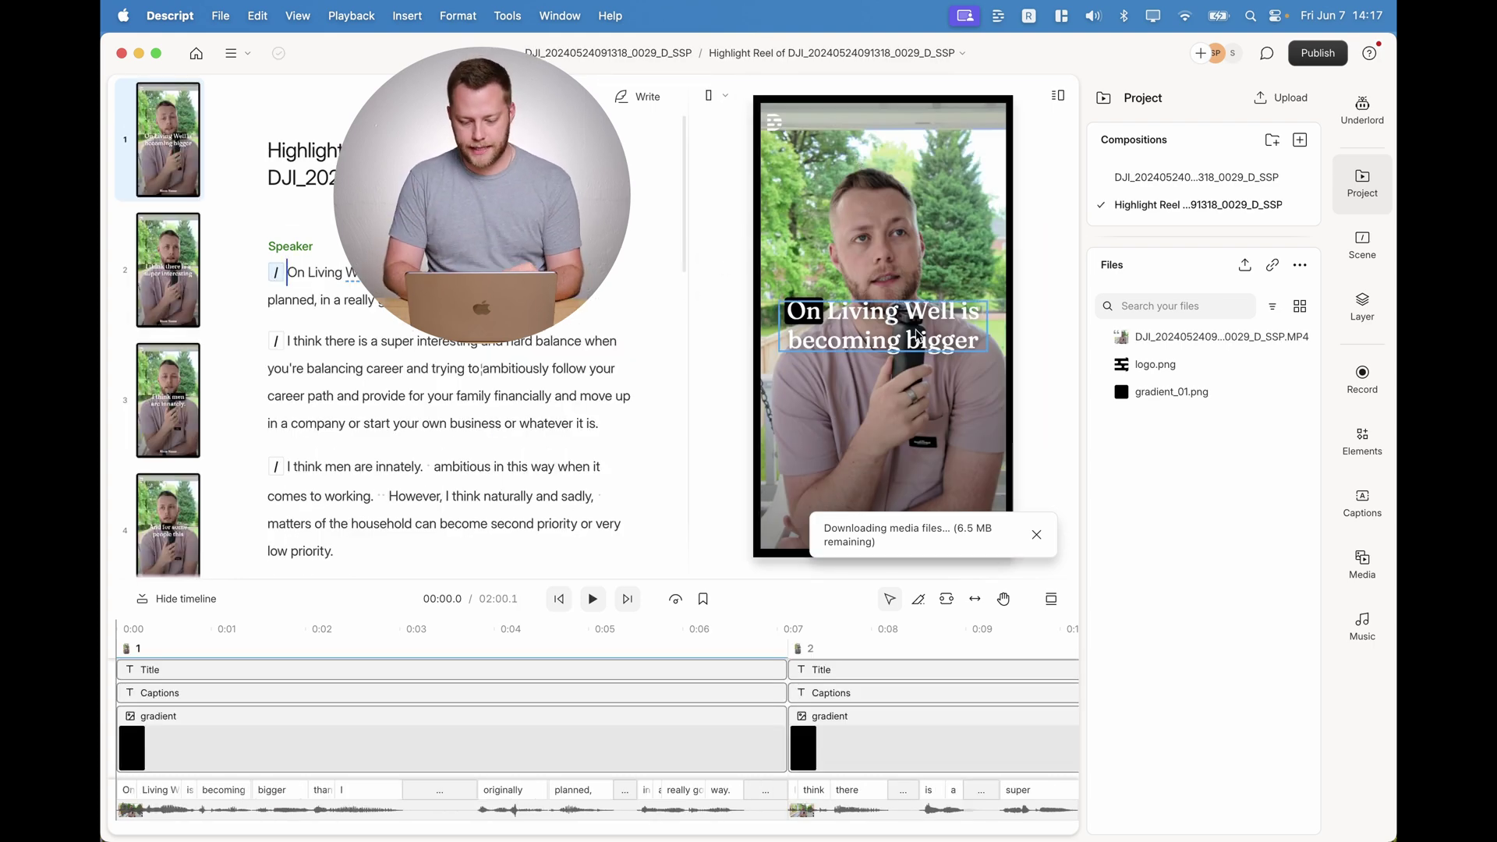
left_click(924, 442)
left_click_drag(918, 443, 922, 451)
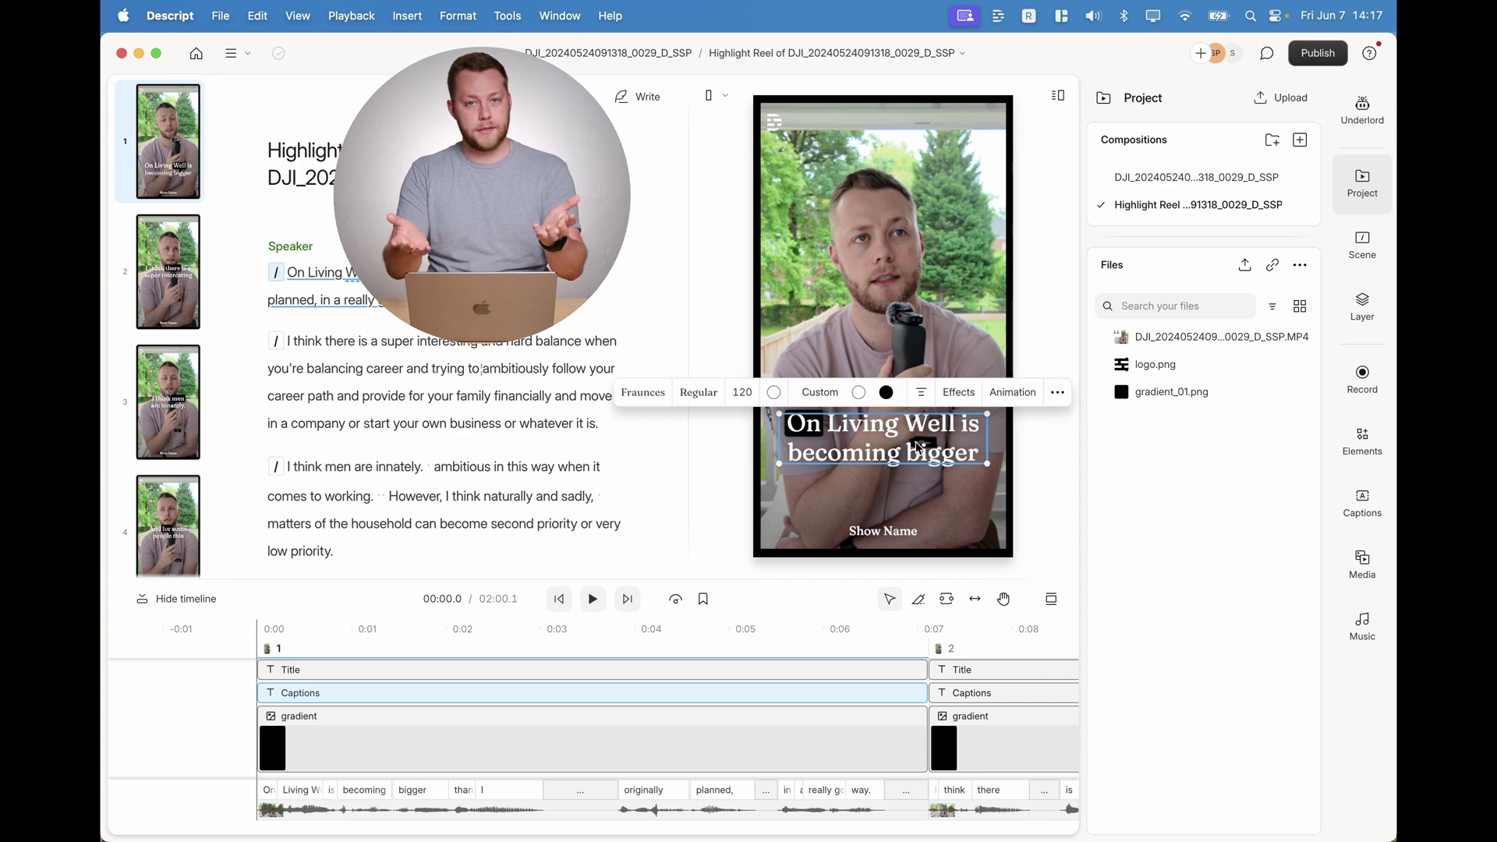
left_click(1066, 479)
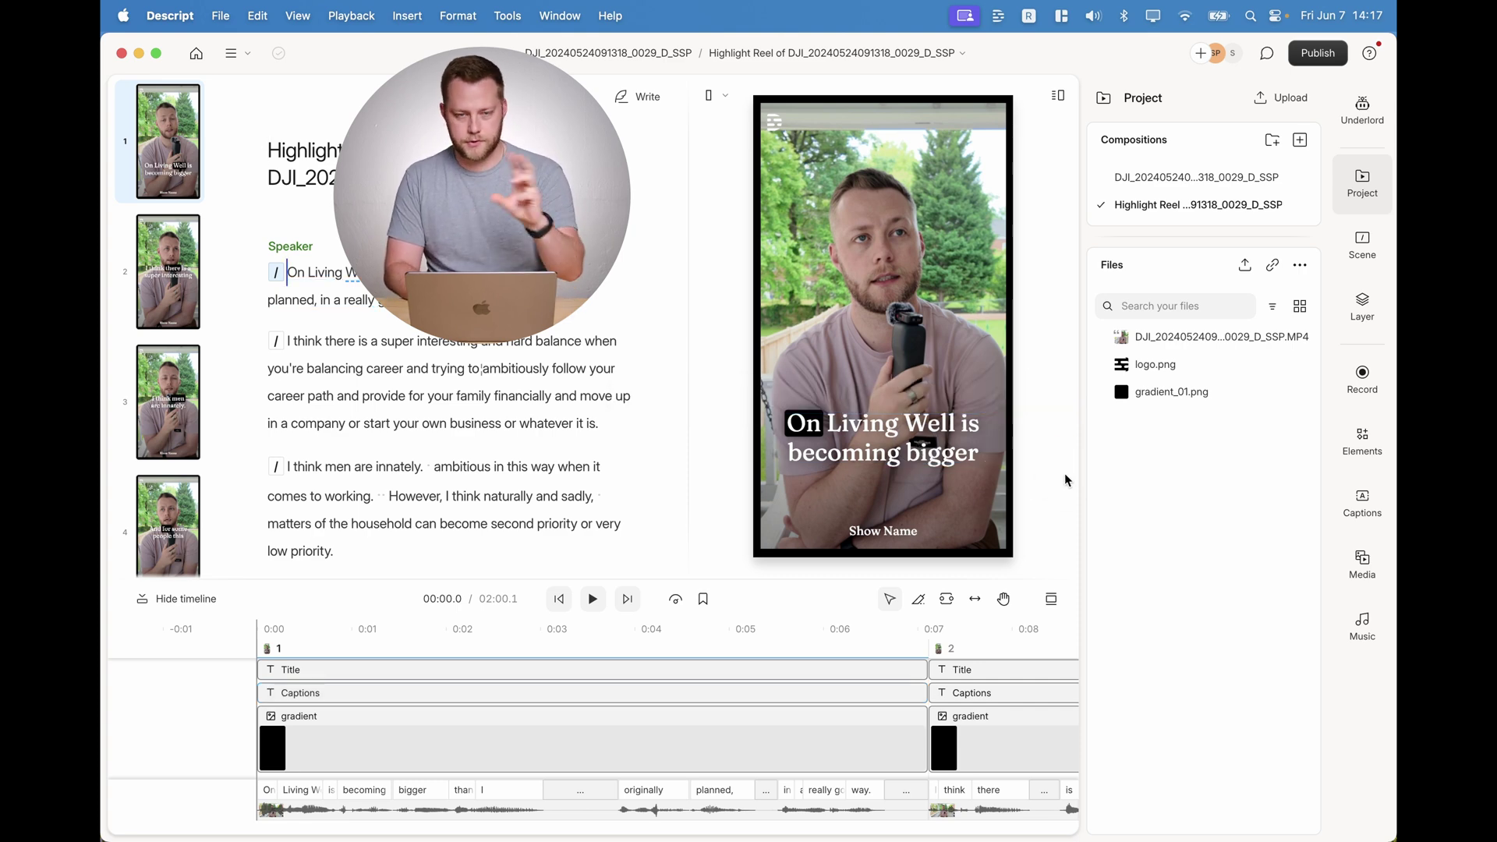
scroll(533, 341, "down", 10)
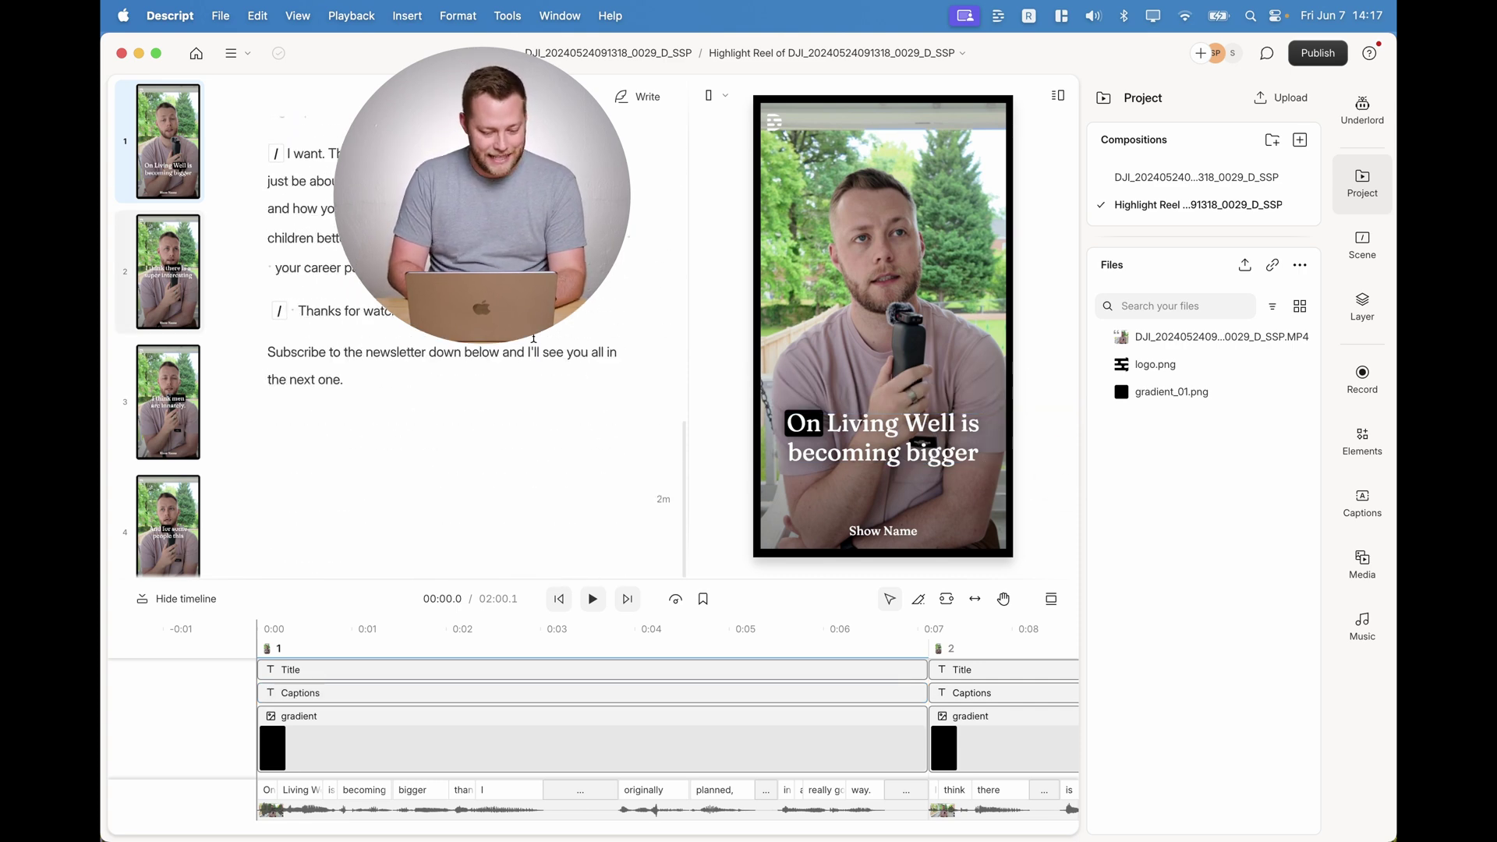
scroll(534, 341, "up", 10)
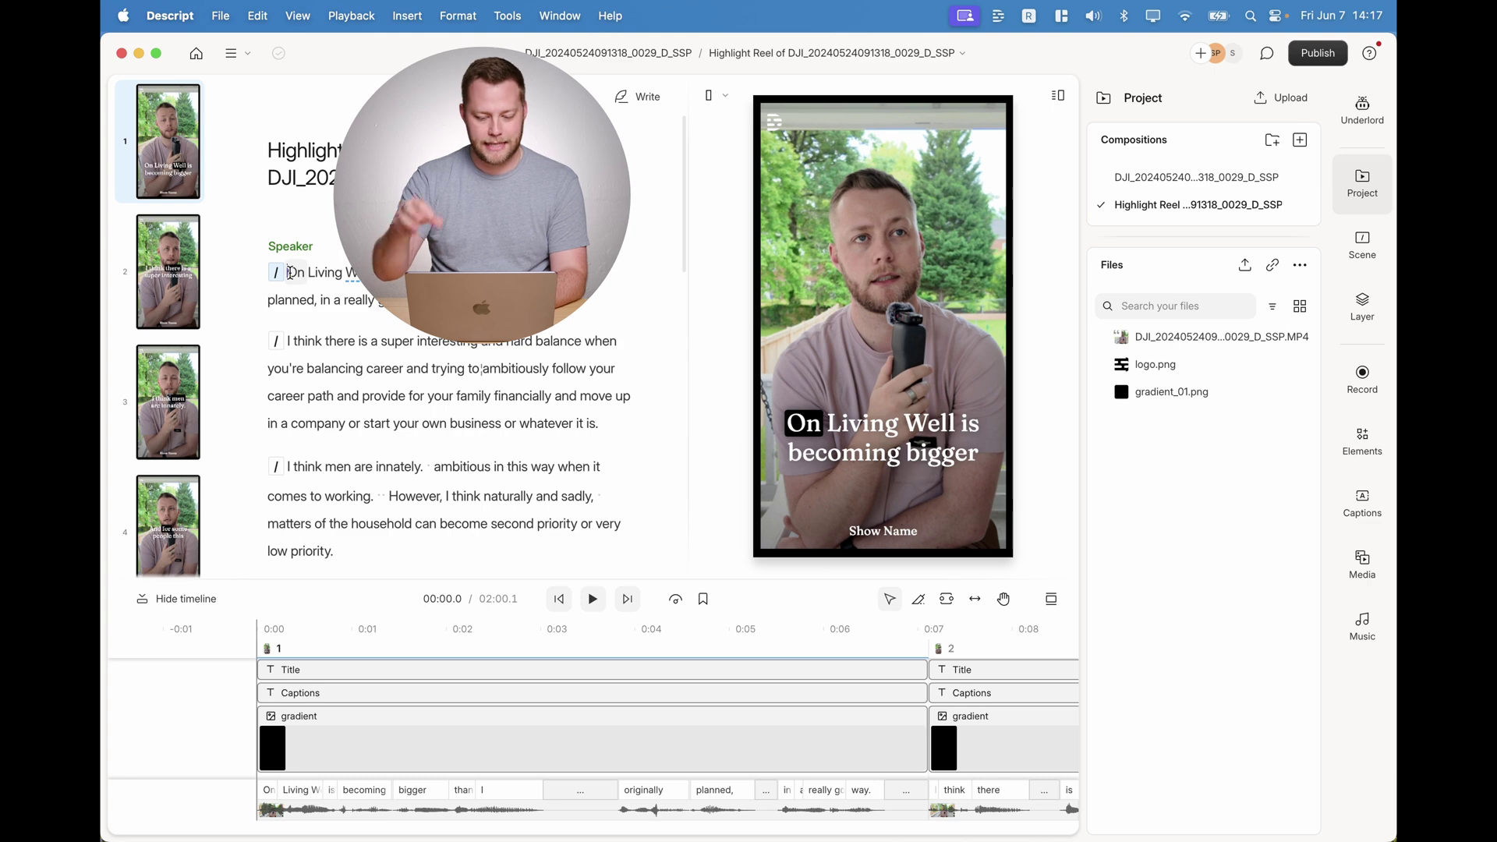
key("space")
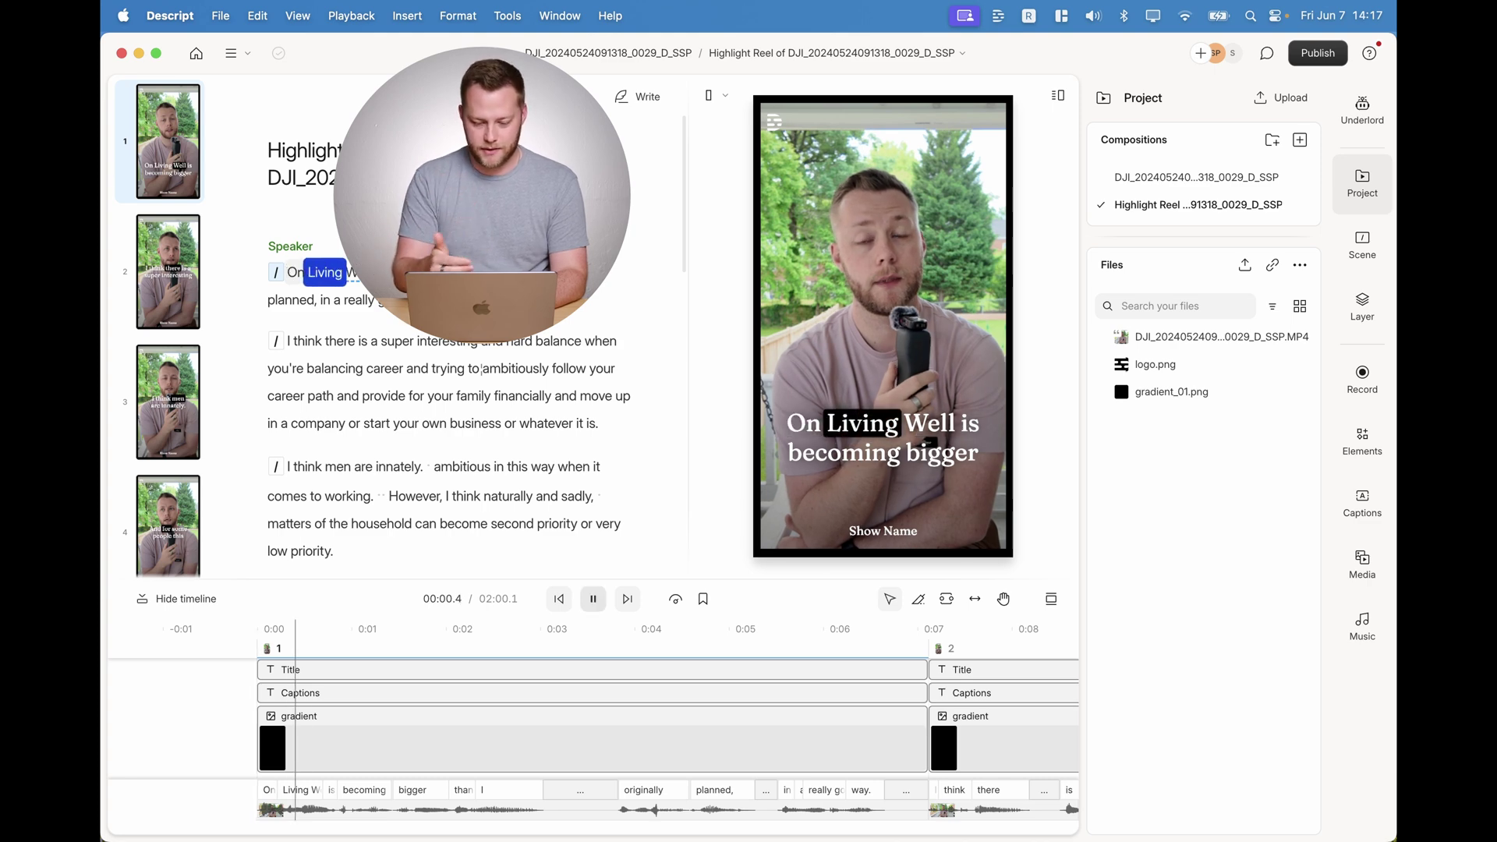
left_click(924, 454)
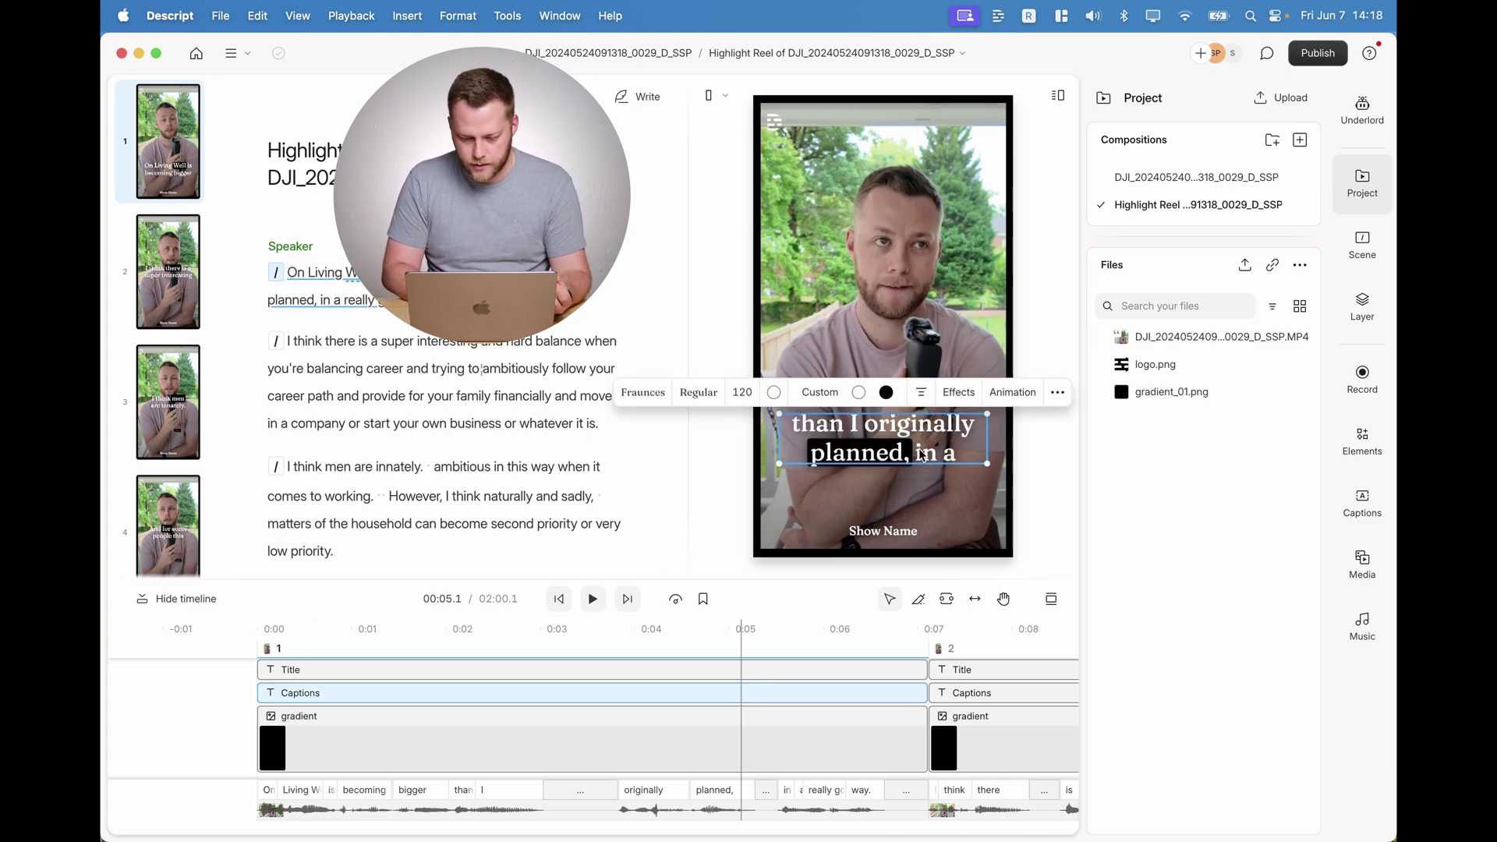
- Keep the captions in Fraunces and exit cropping the video scene without changes
left_click(641, 392)
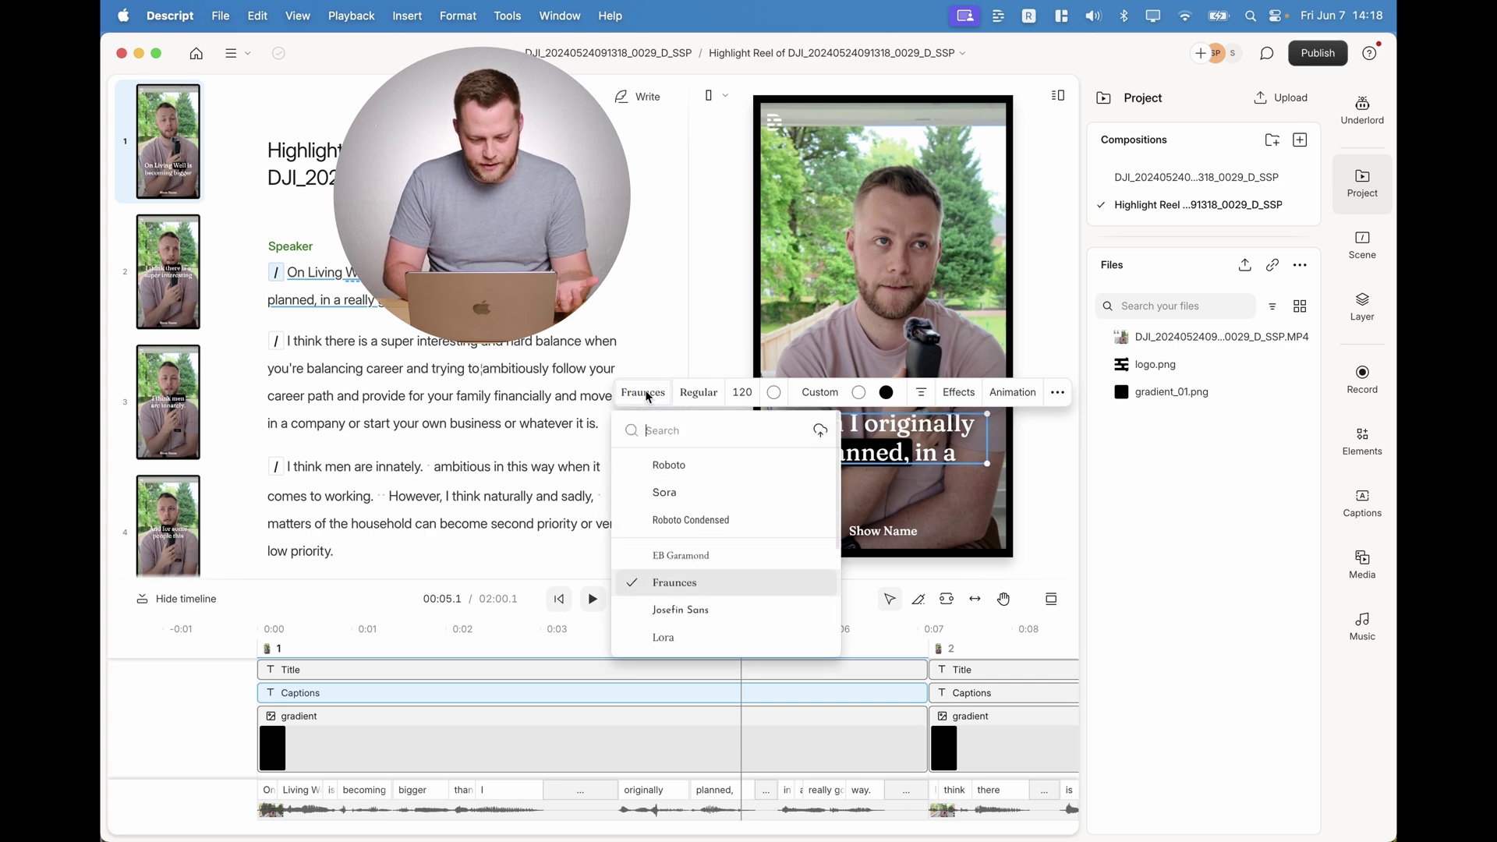
scroll(713, 515, "down", 3)
left_click(959, 451)
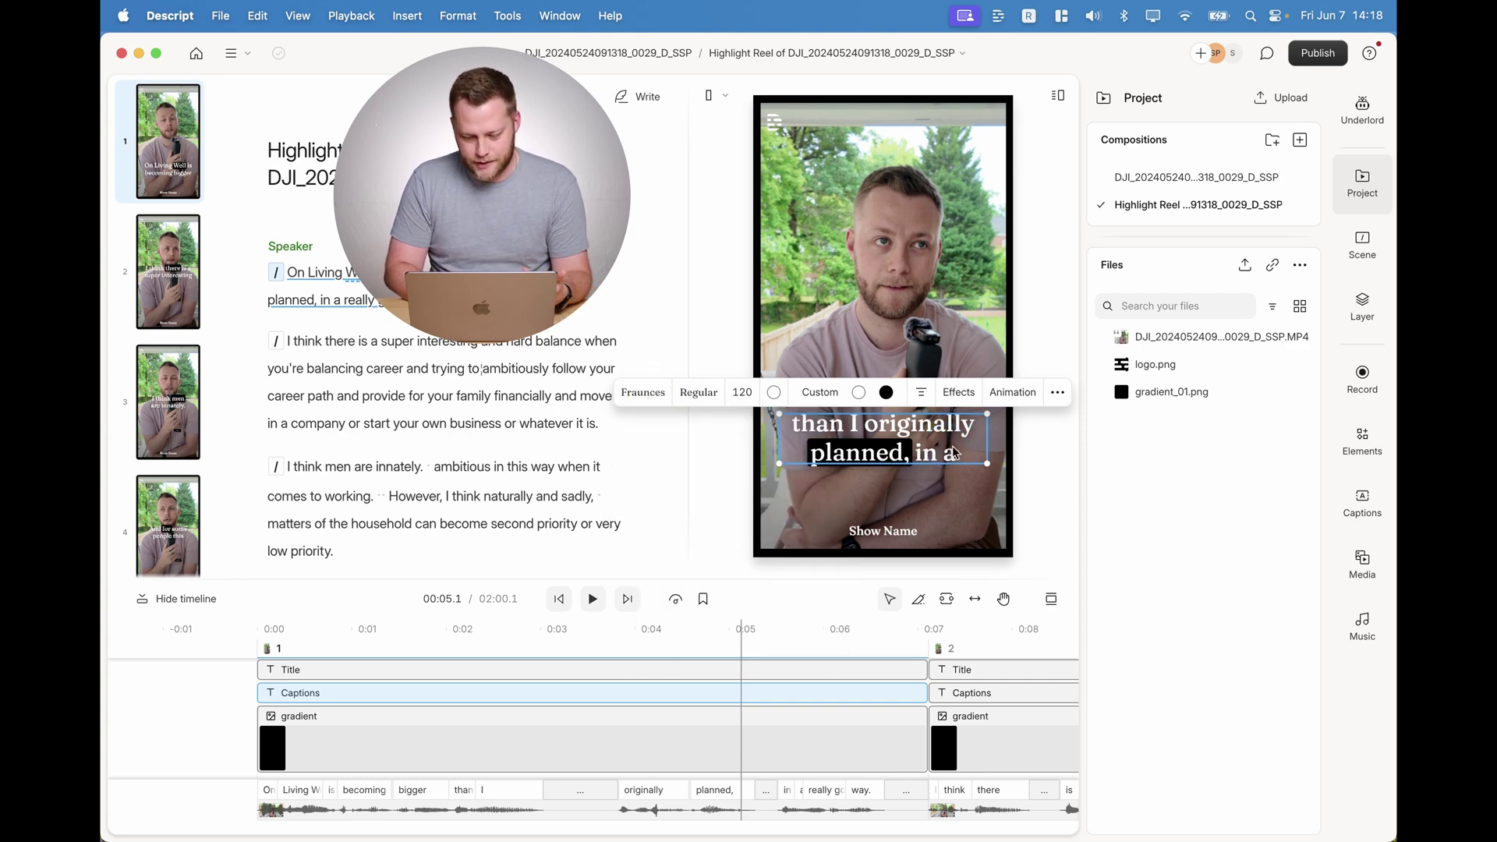
left_click_drag(992, 466, 992, 445)
left_click(925, 175)
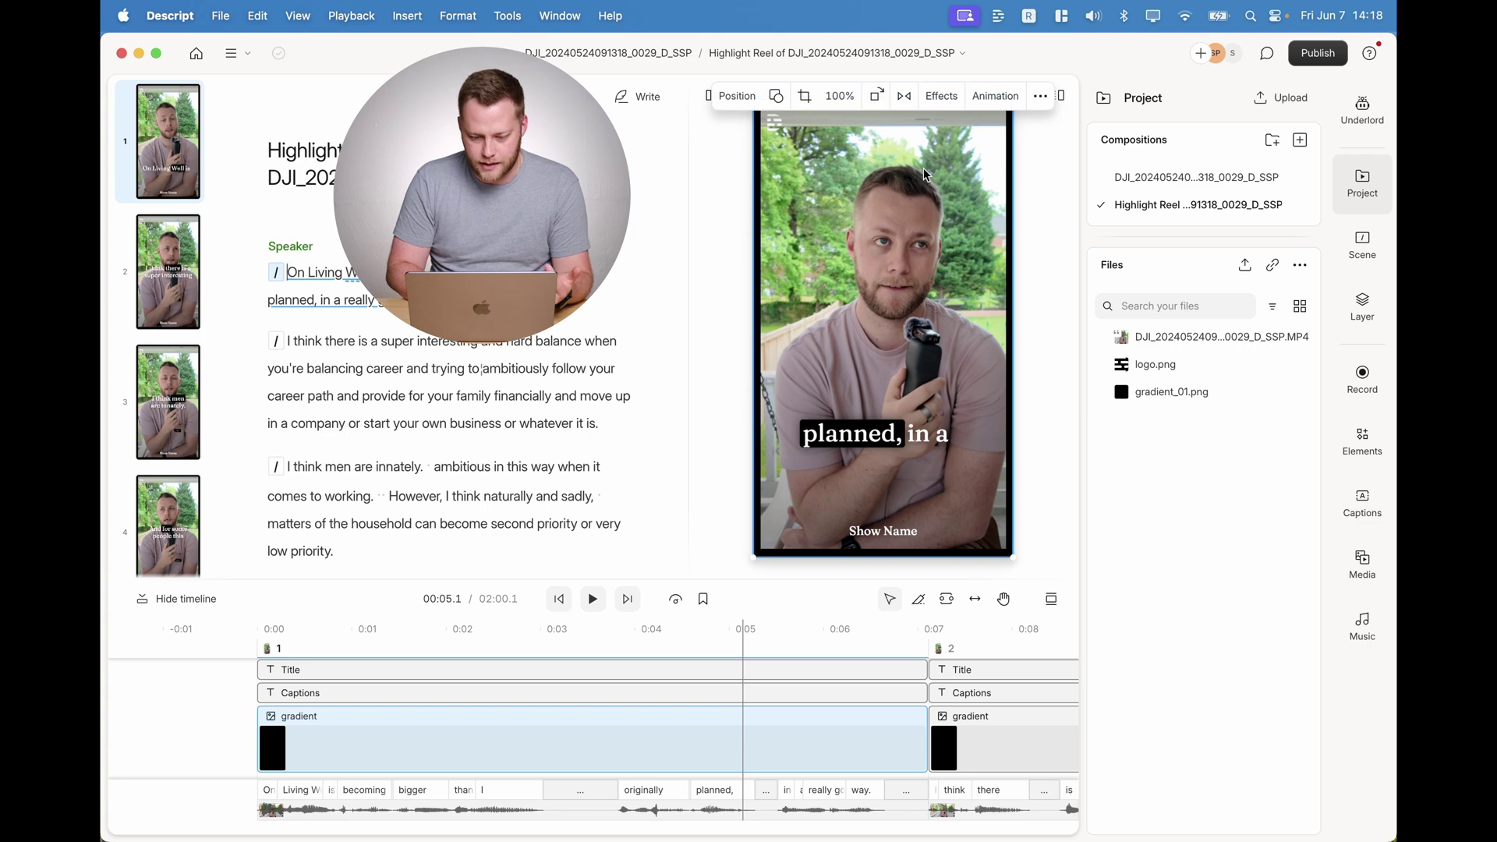
double_click(839, 175)
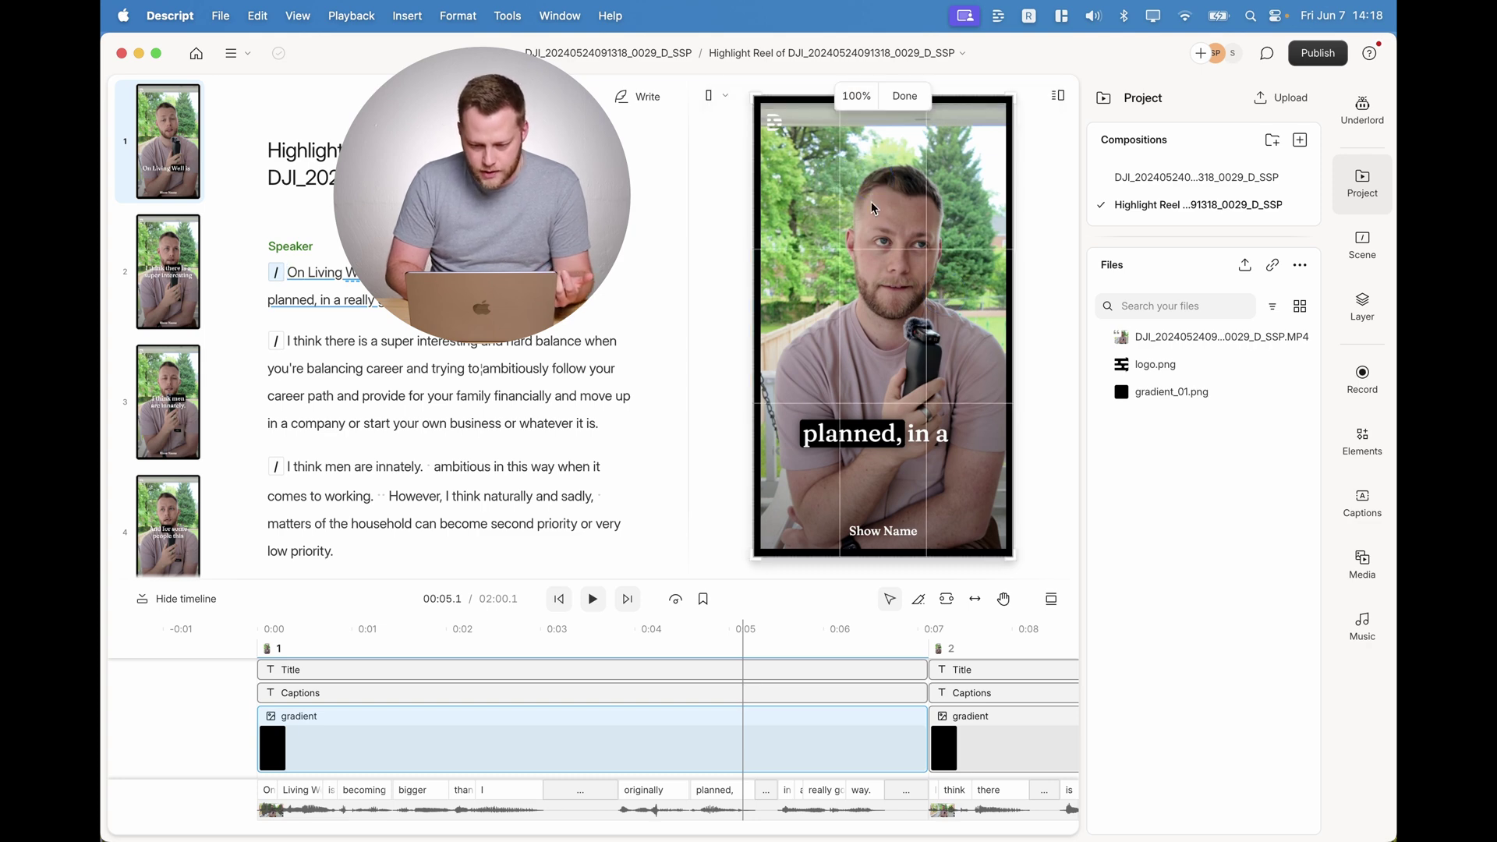
left_click(905, 96)
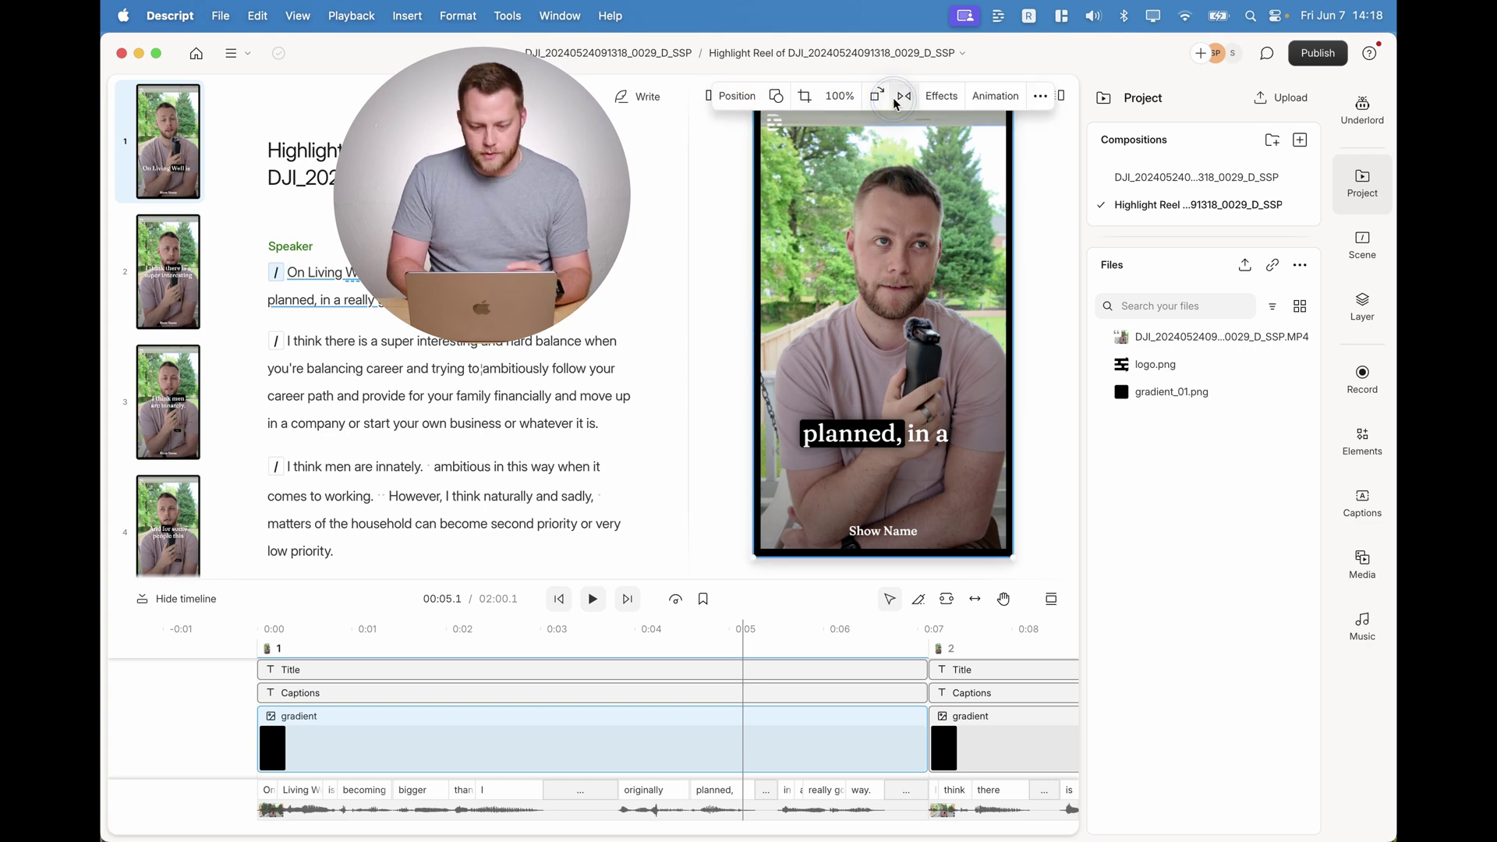
- Clear the canvas selection and show the project's compositions list
left_click(707, 303)
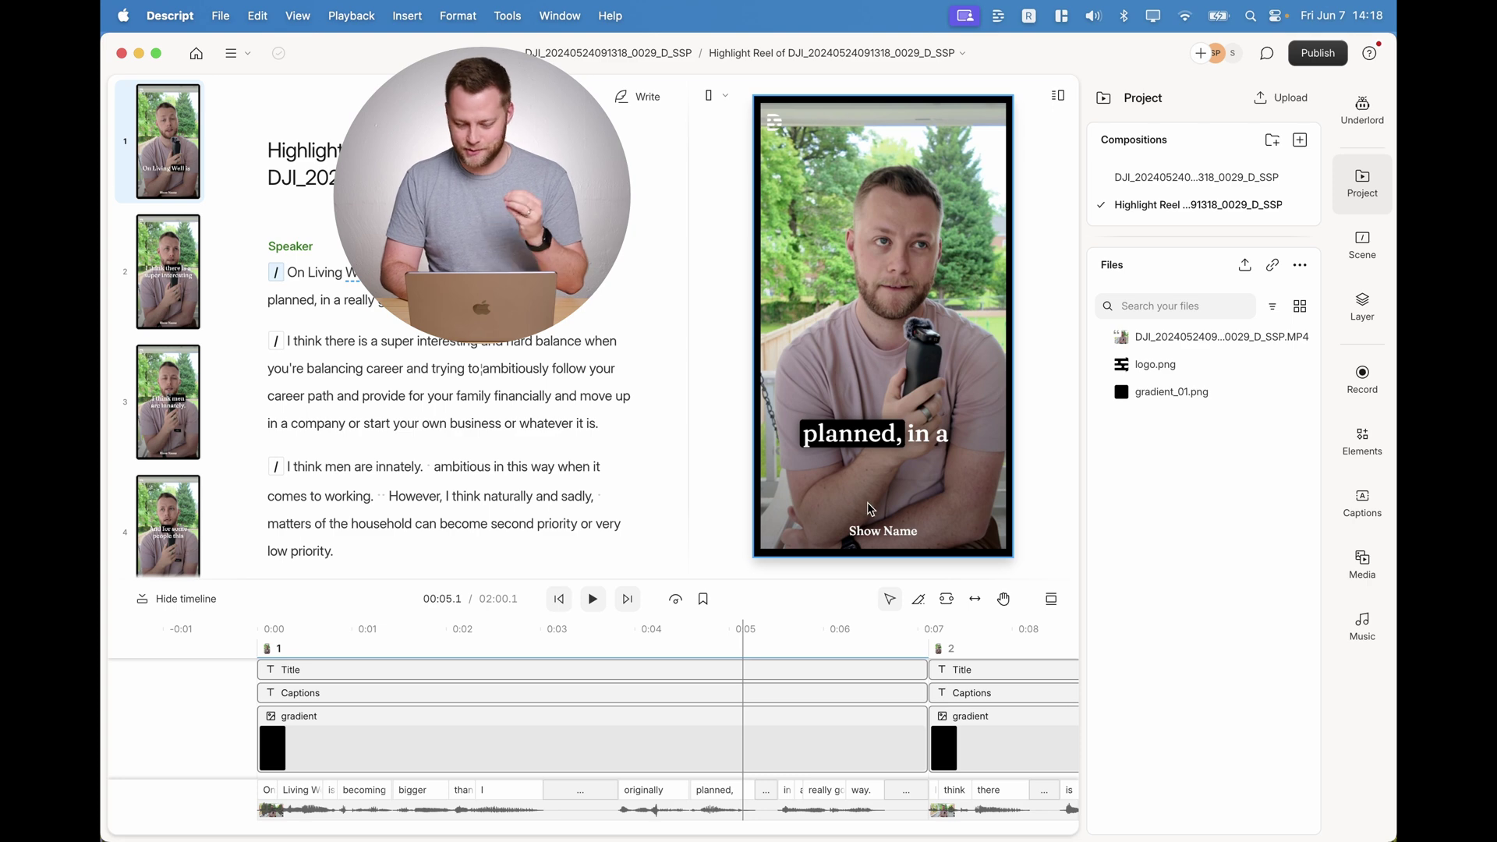
left_click(882, 530)
left_click(720, 277)
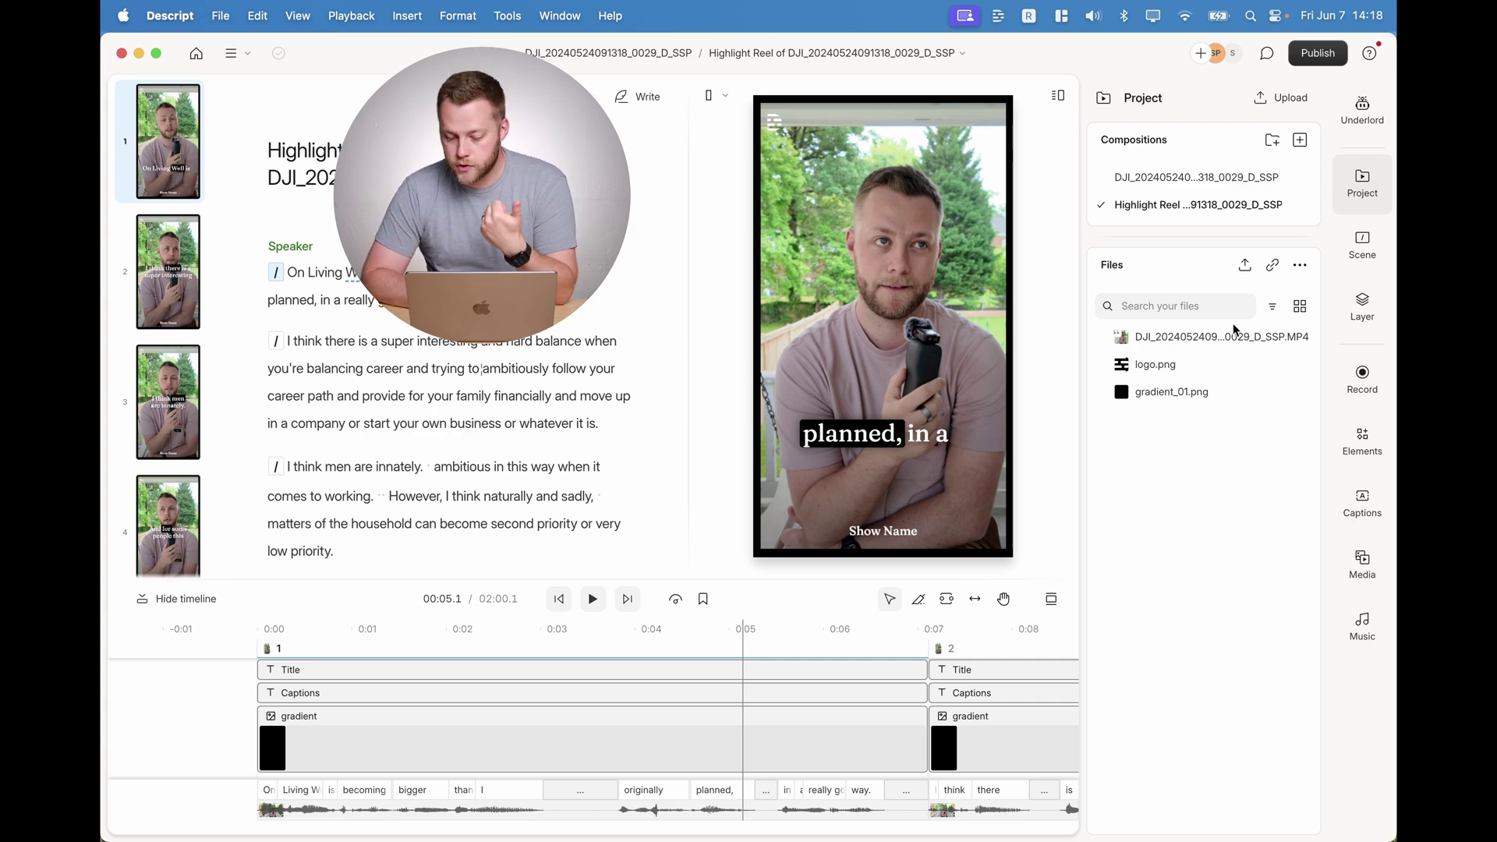
left_click(831, 53)
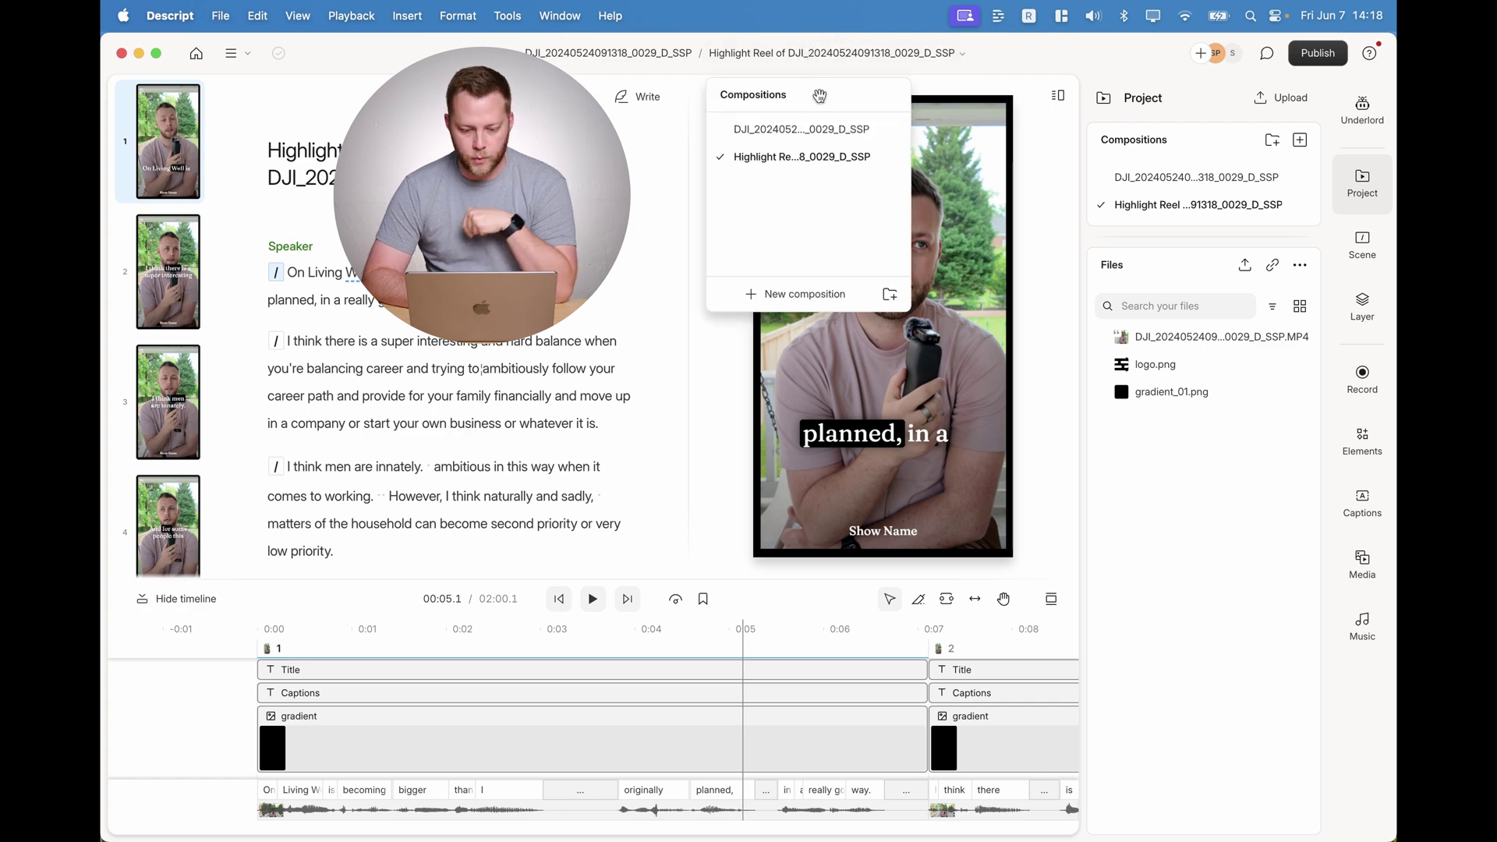
- Switch to the original DJI porch composition, enlarge its video, and show Underlord's AI actions
left_click(806, 128)
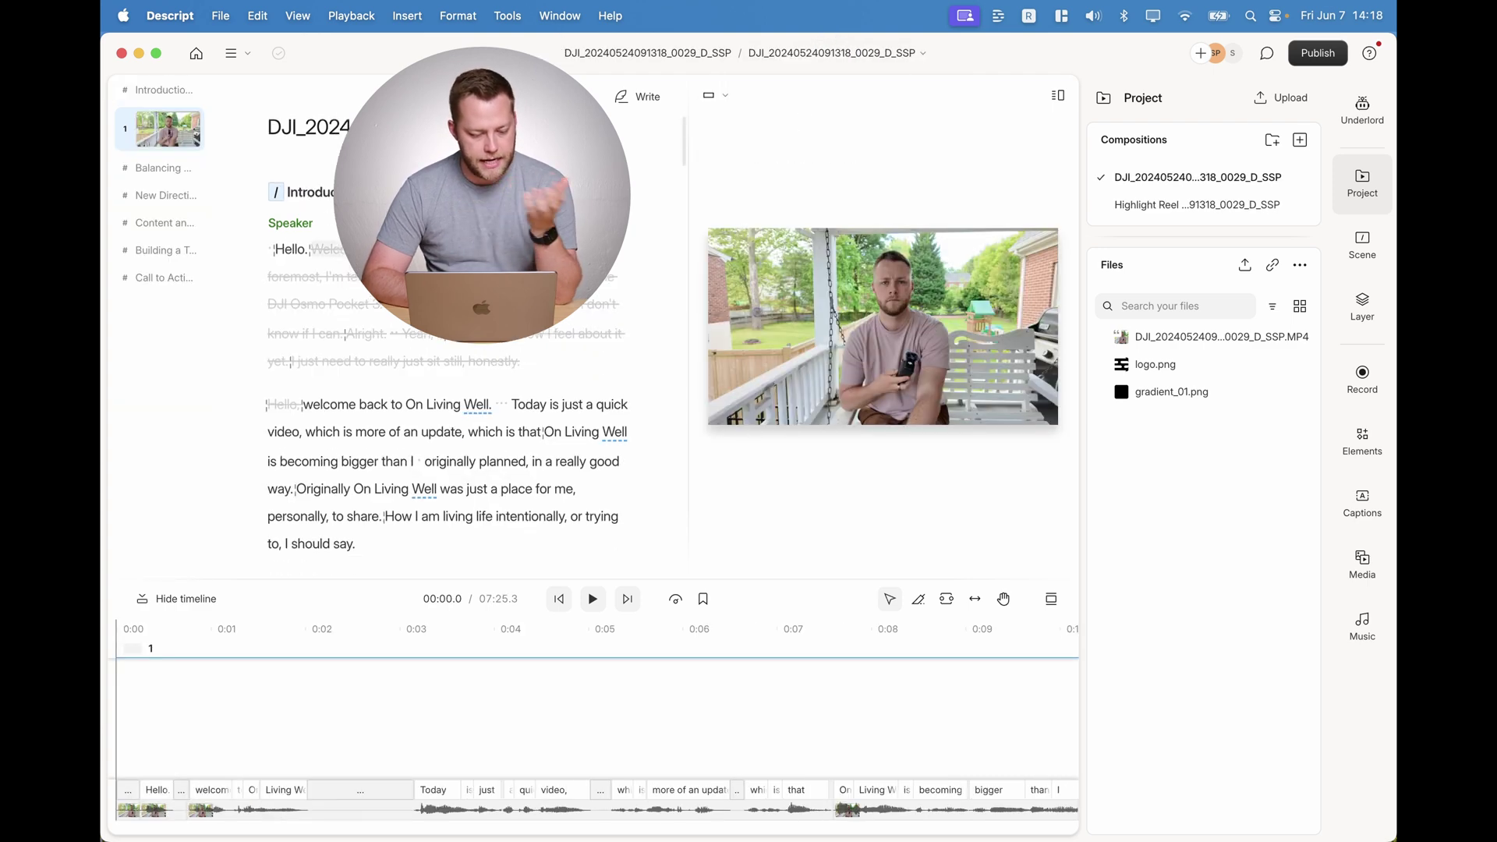
scroll(468, 351, "down", 5)
scroll(468, 352, "up", 5)
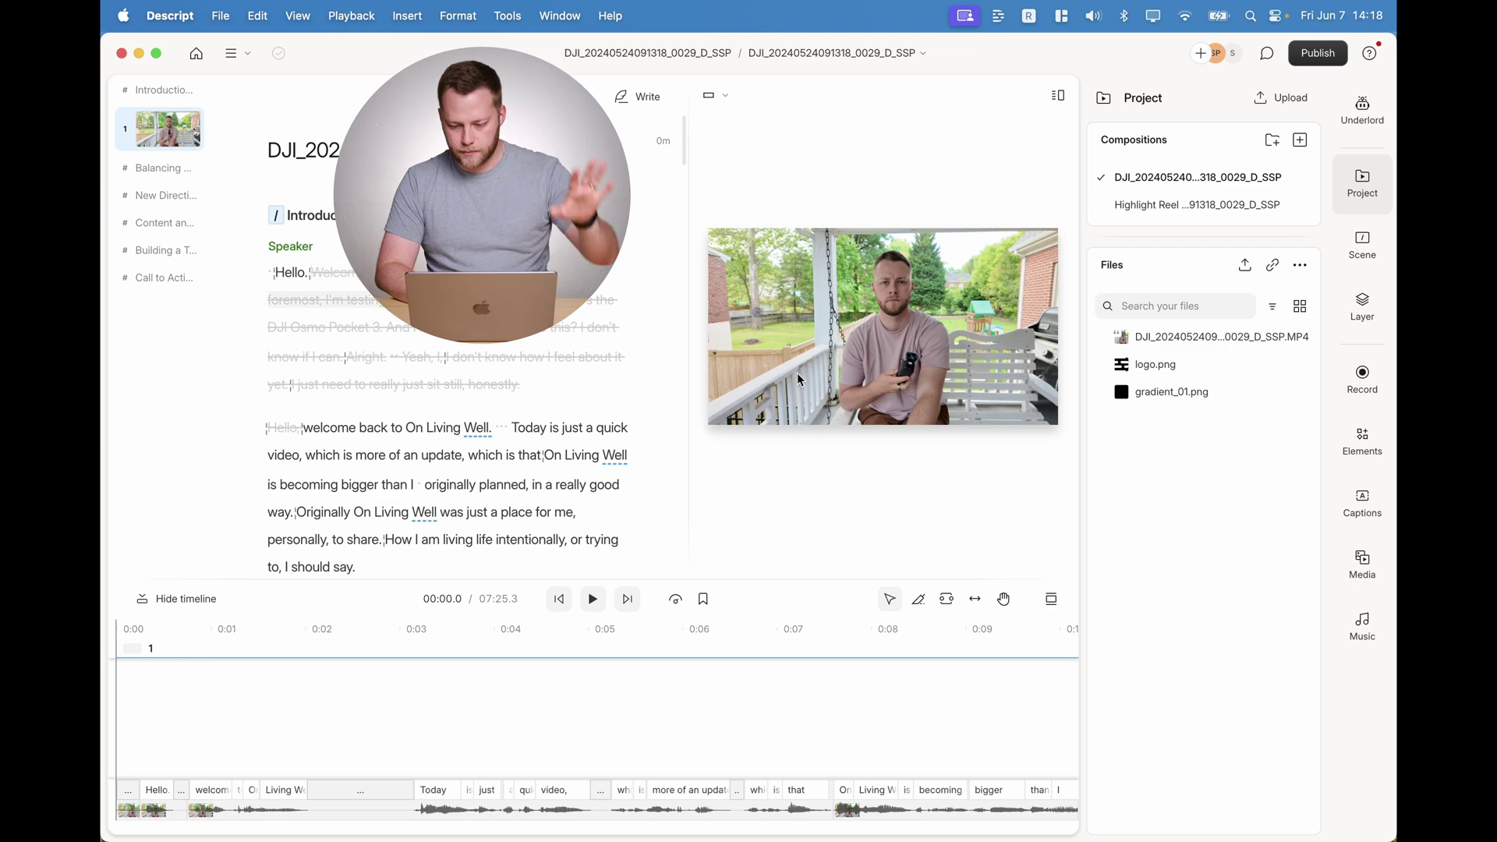
left_click(954, 414)
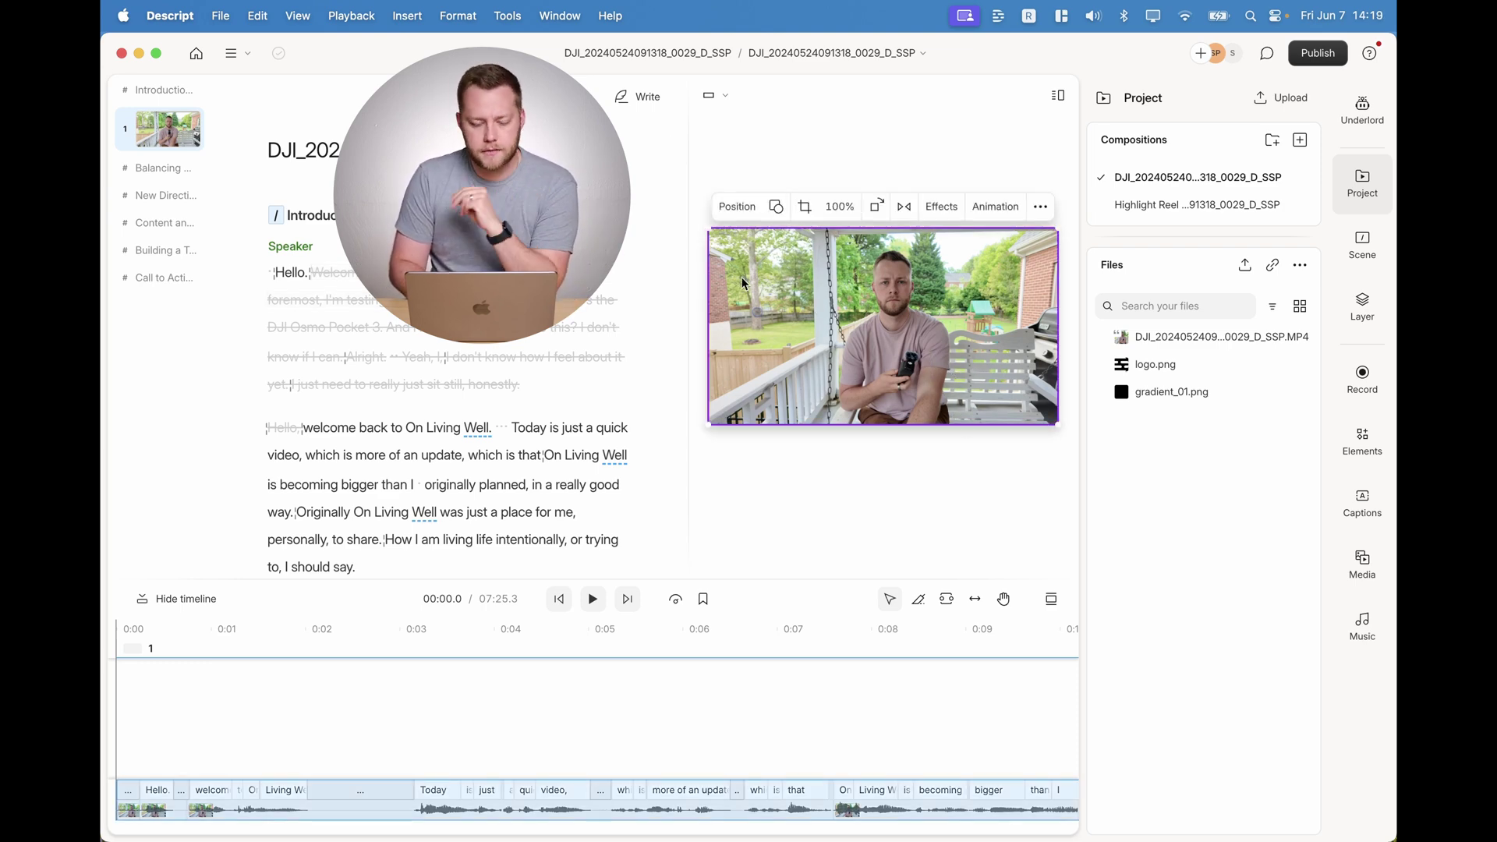
left_click_drag(709, 229, 687, 215)
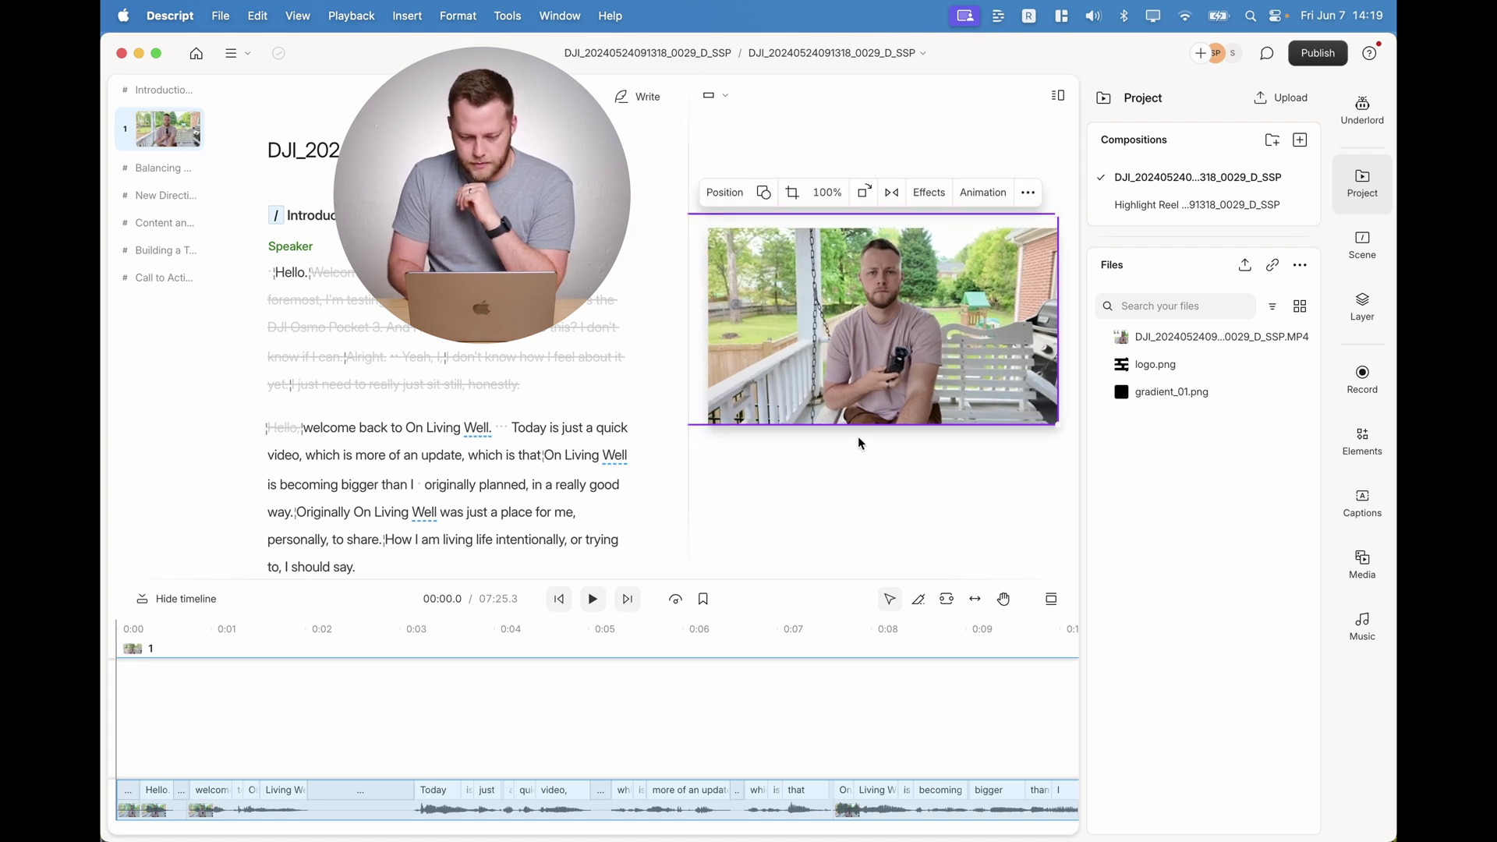
left_click(897, 501)
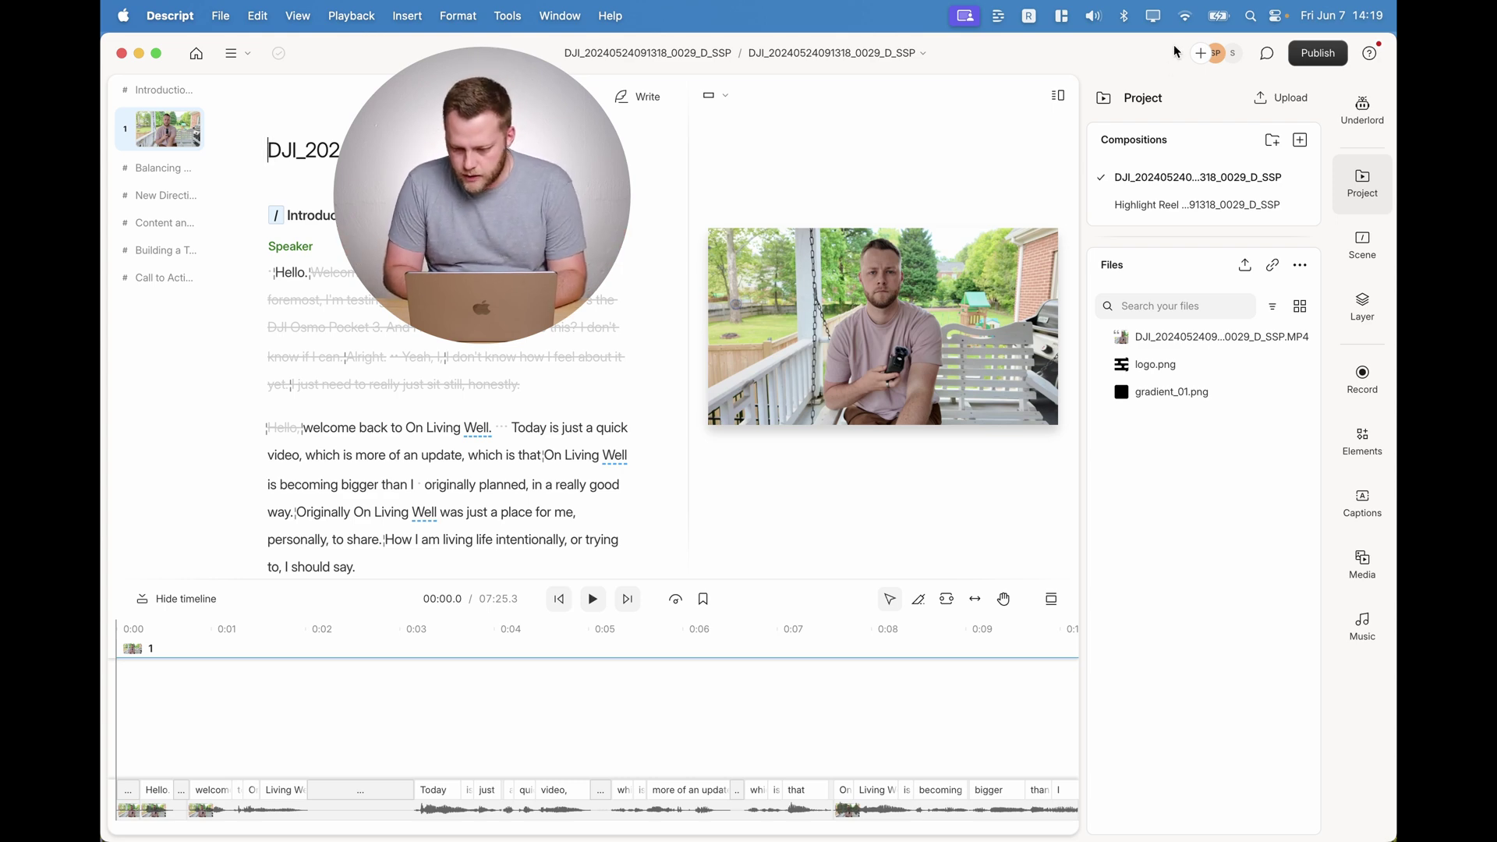
left_click(1363, 110)
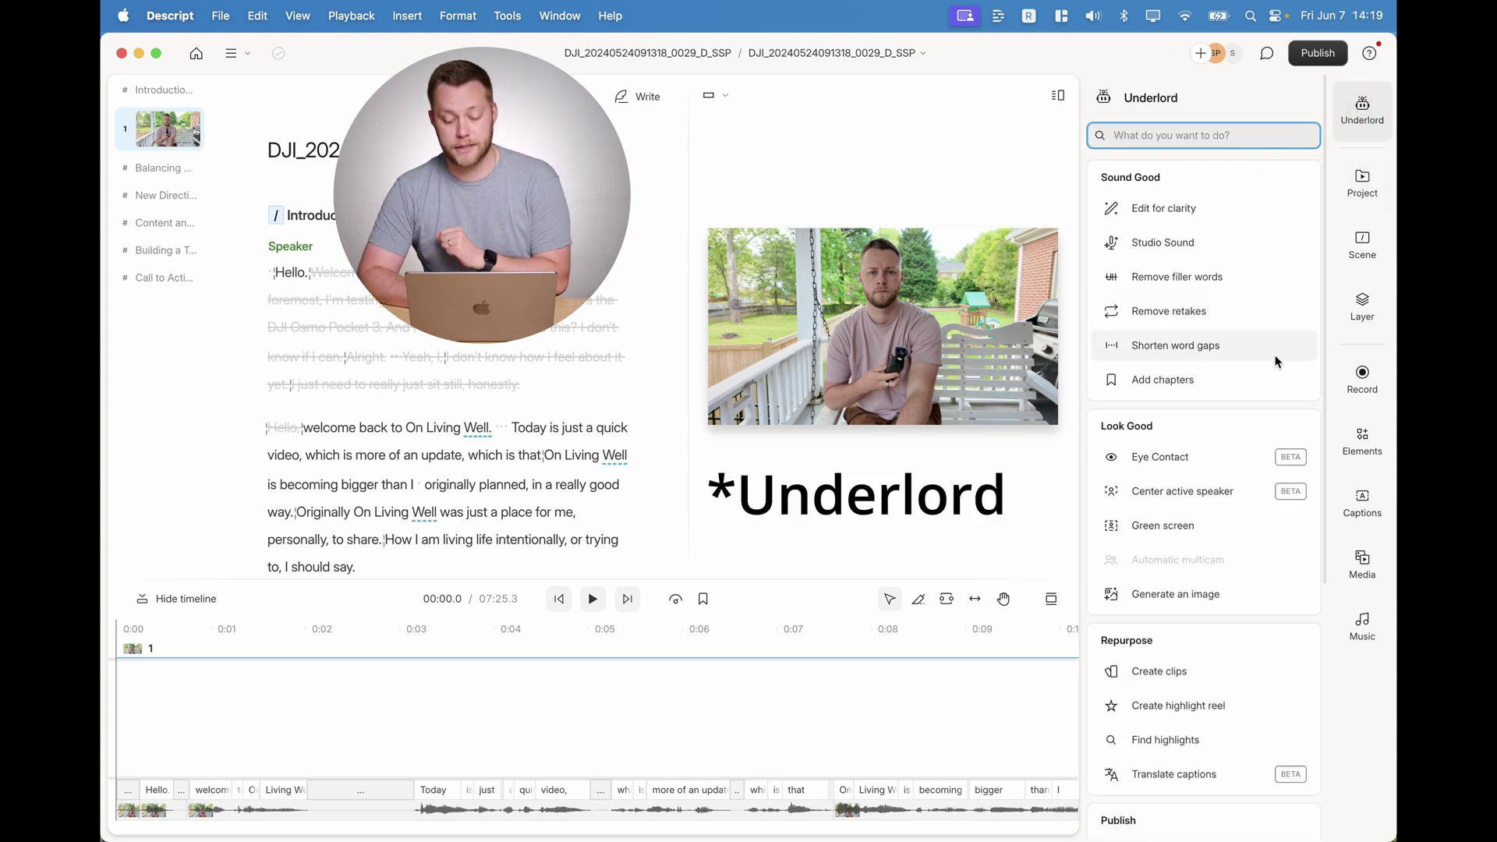
scroll(1271, 441, "down", 5)
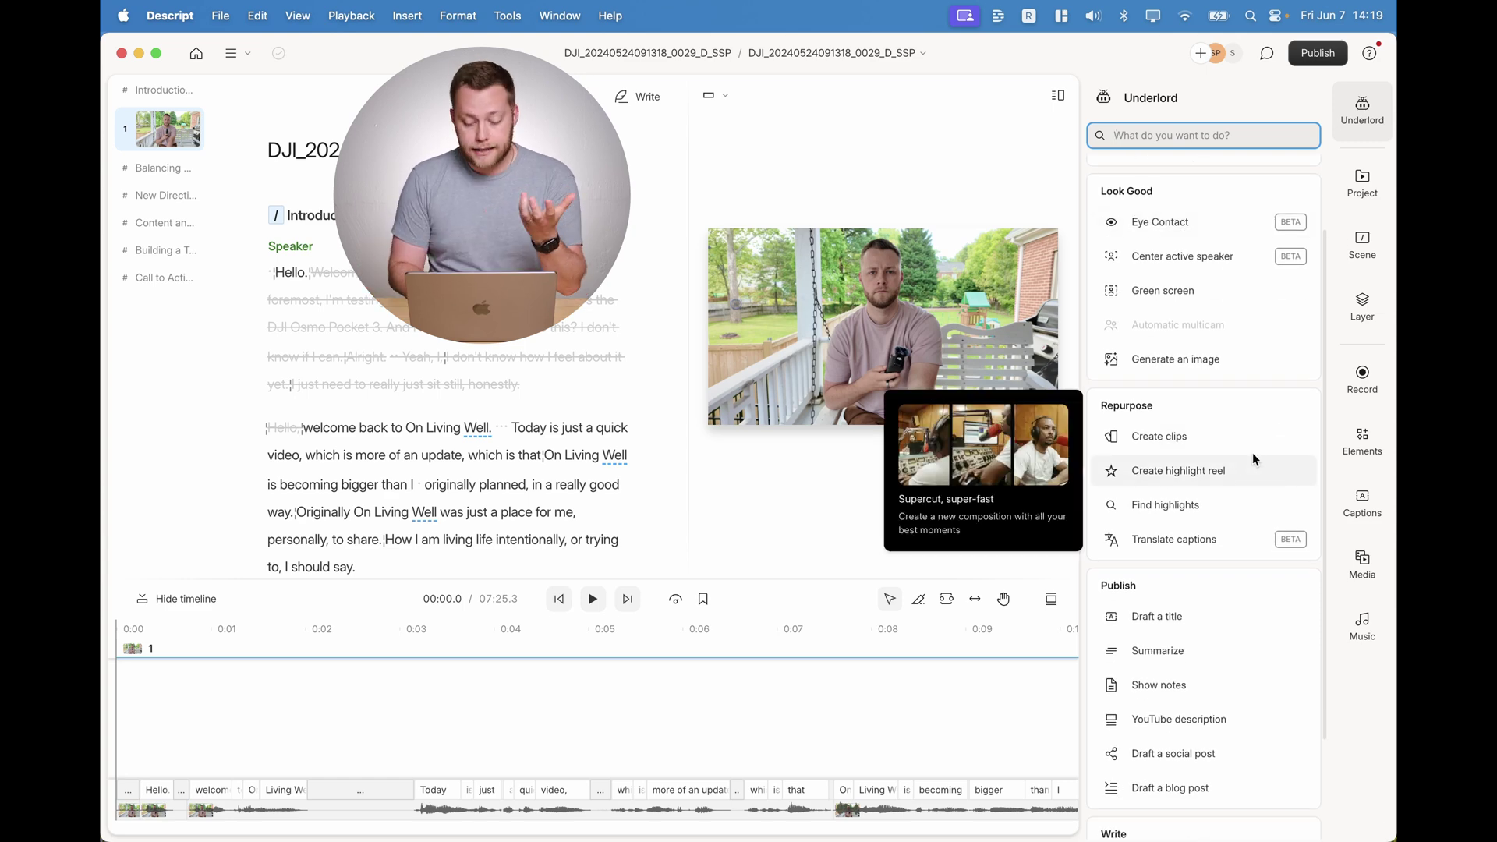
scroll(1254, 453, "down", 2)
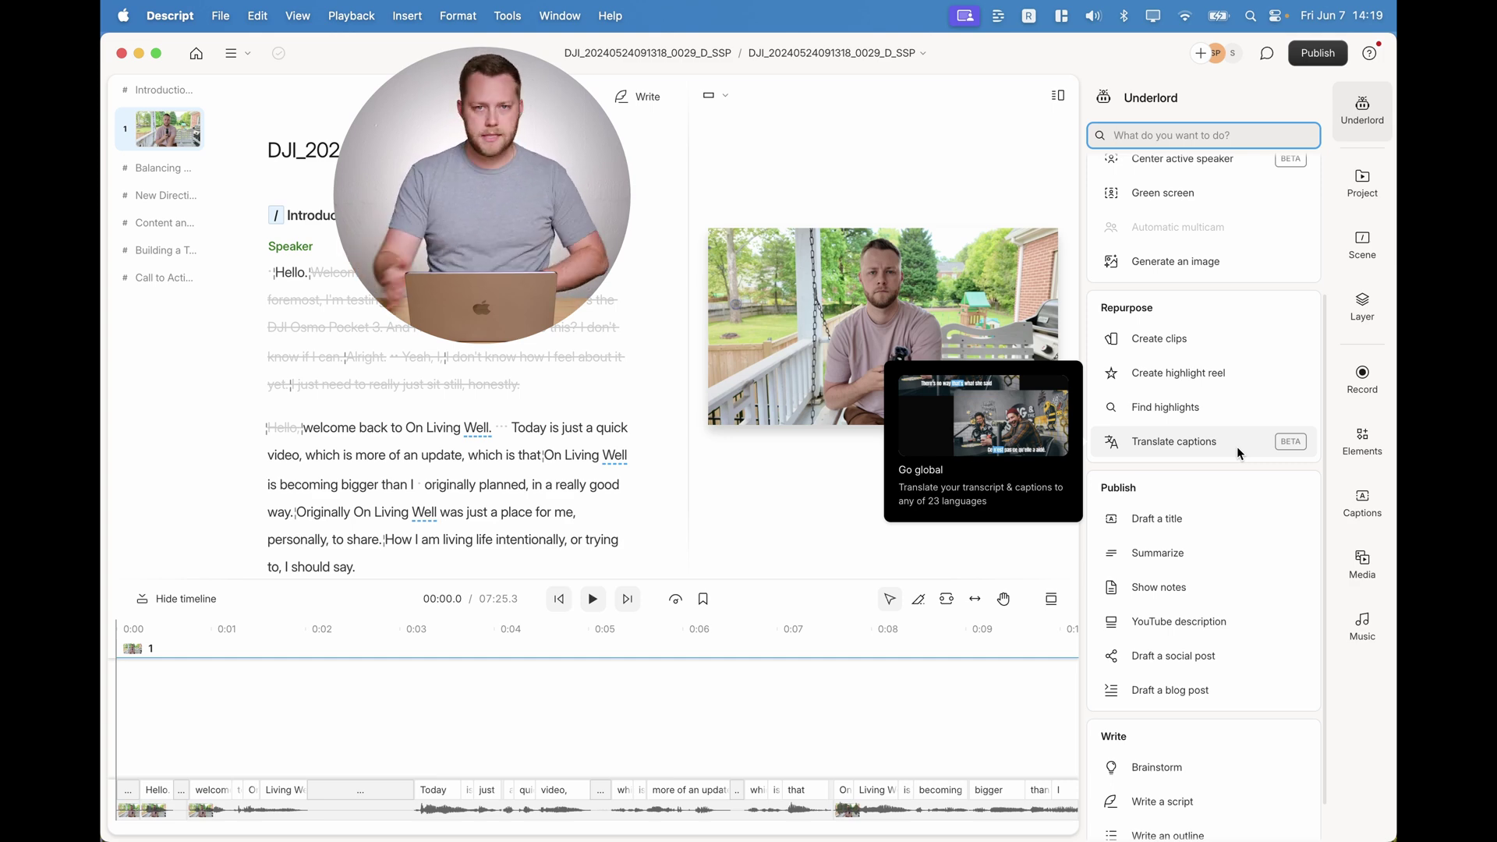
scroll(1239, 452, "down", 1)
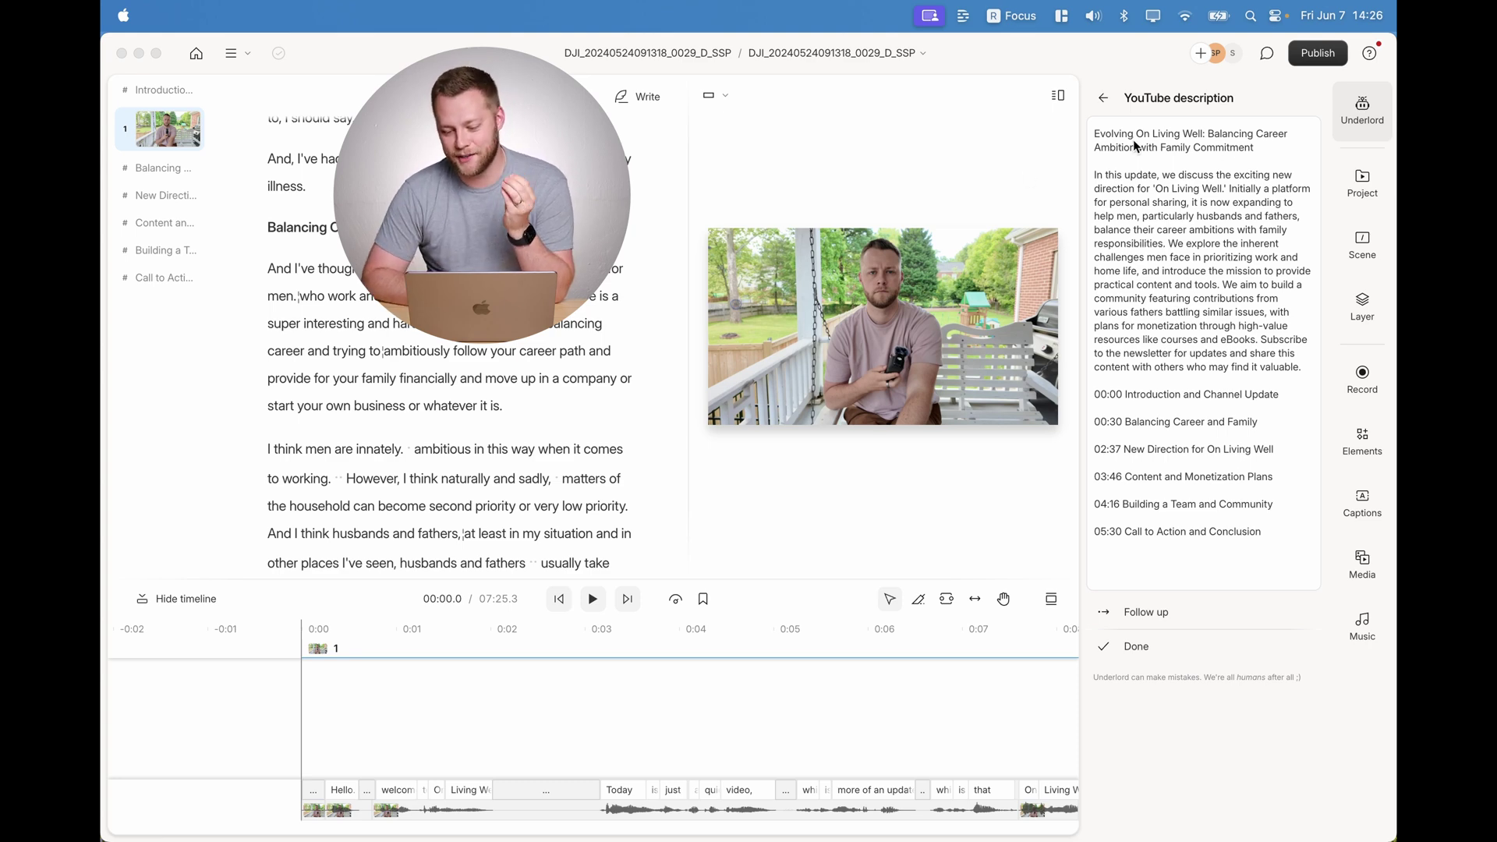
- Return to the AI actions list and assign the opening paragraph's speaker to Spencer 2.0
left_click(1102, 99)
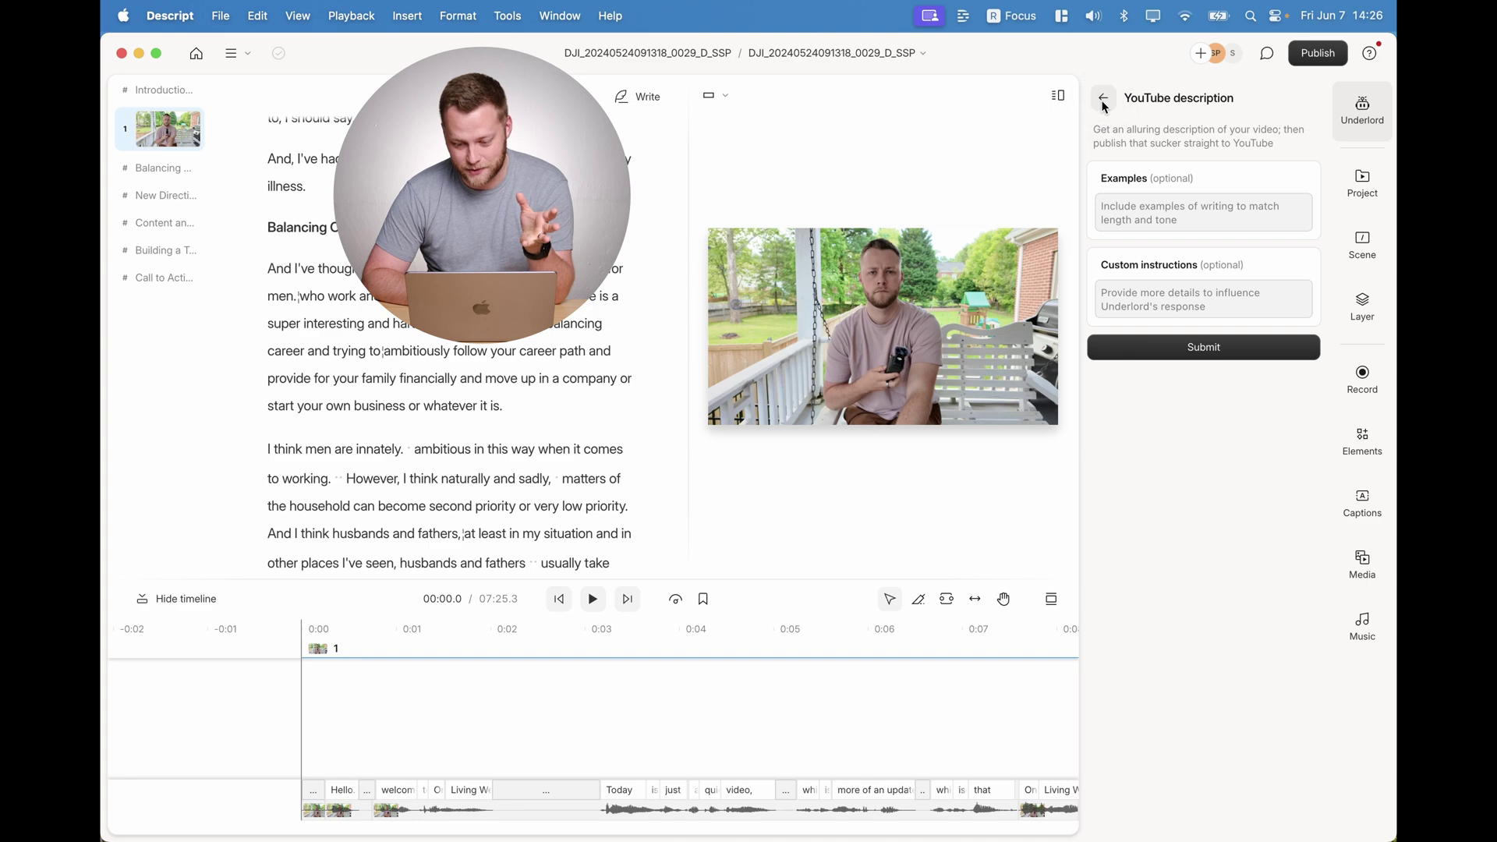
left_click(1103, 98)
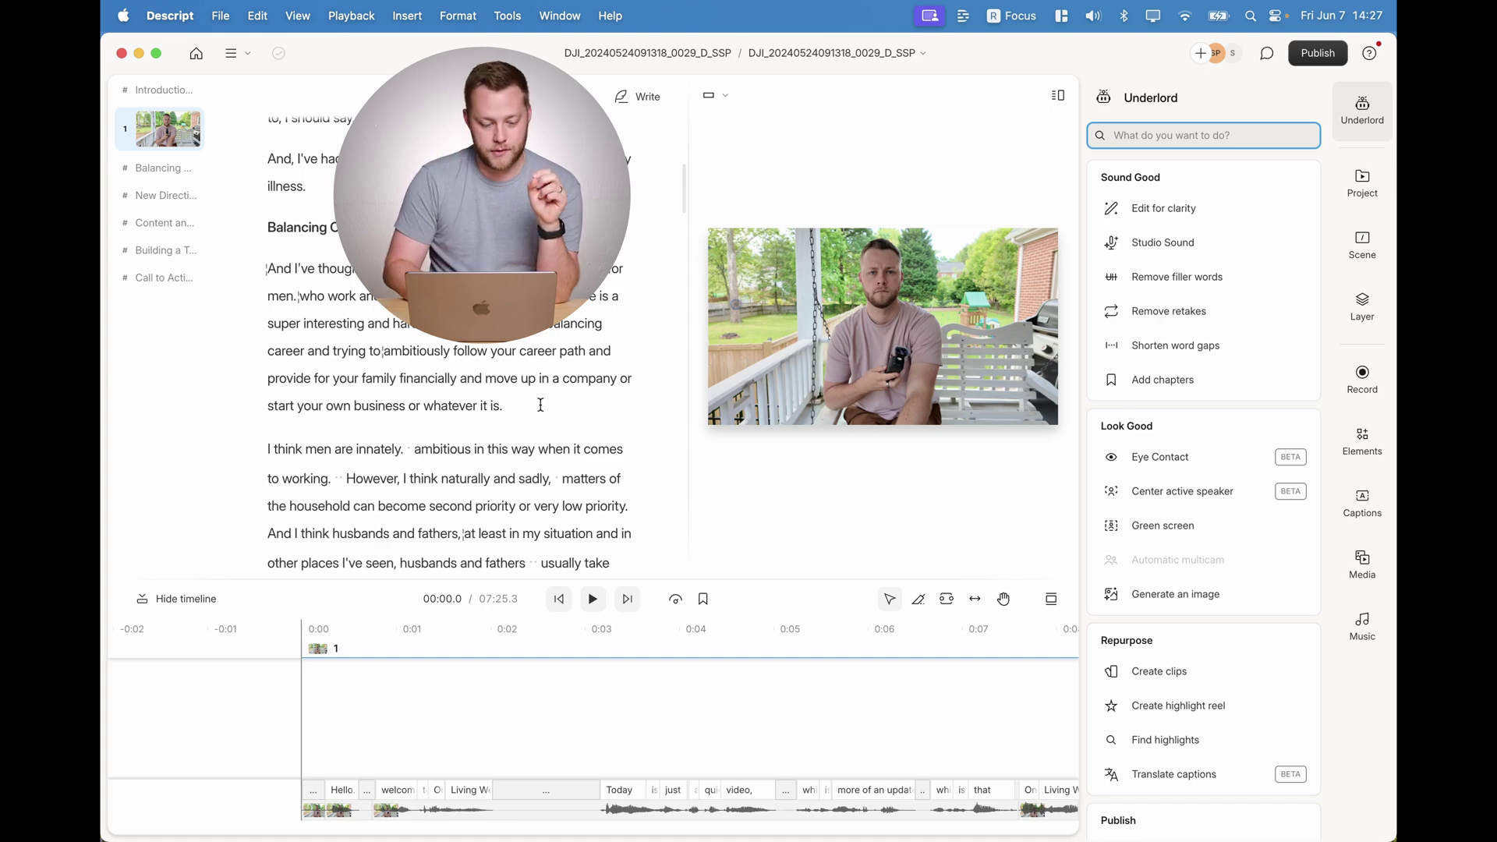
scroll(541, 404, "up", 10)
left_click(305, 251)
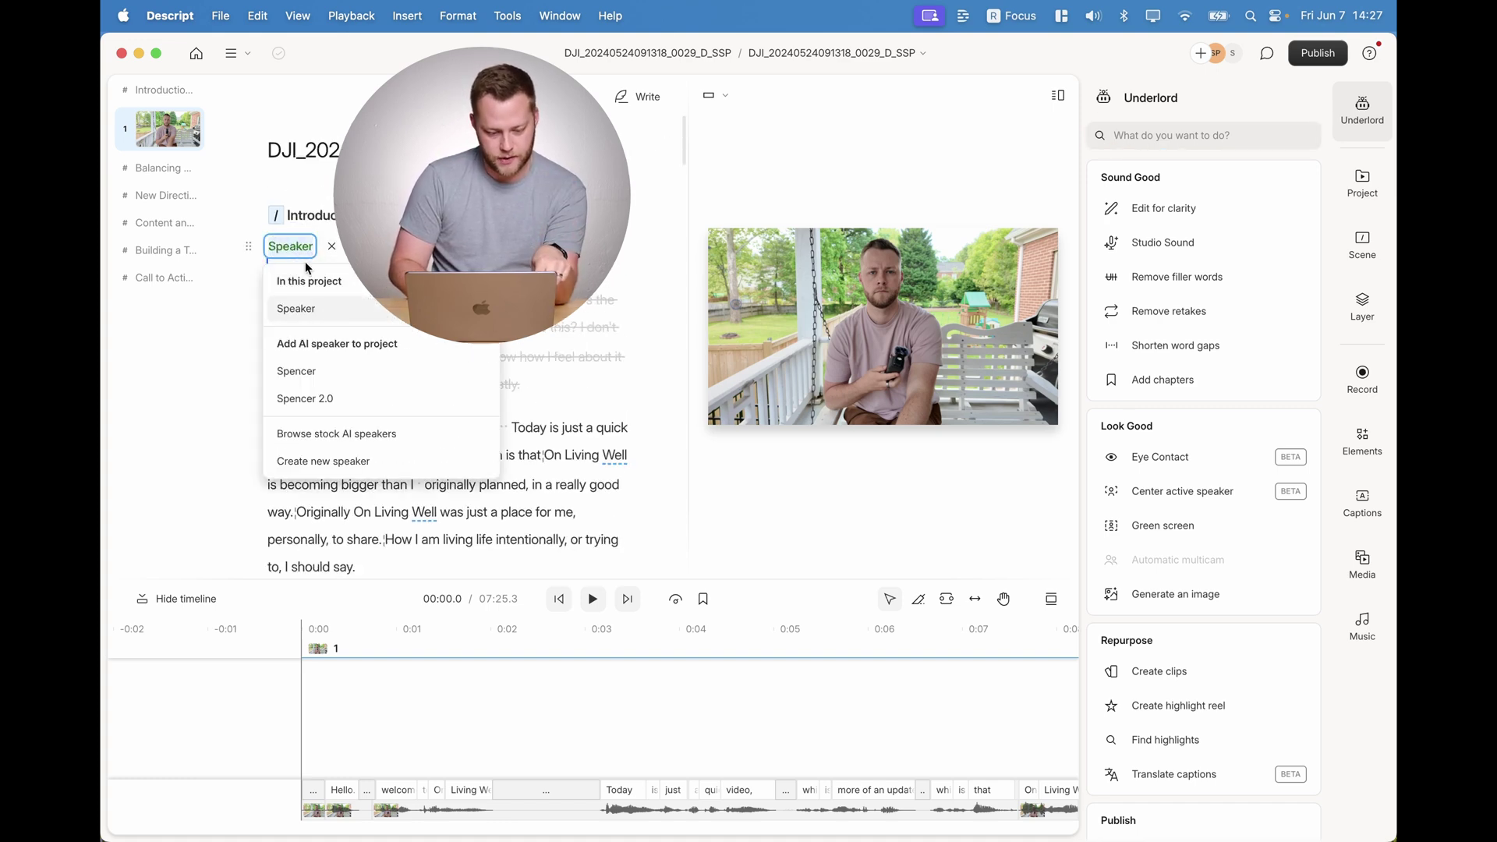
left_click(357, 397)
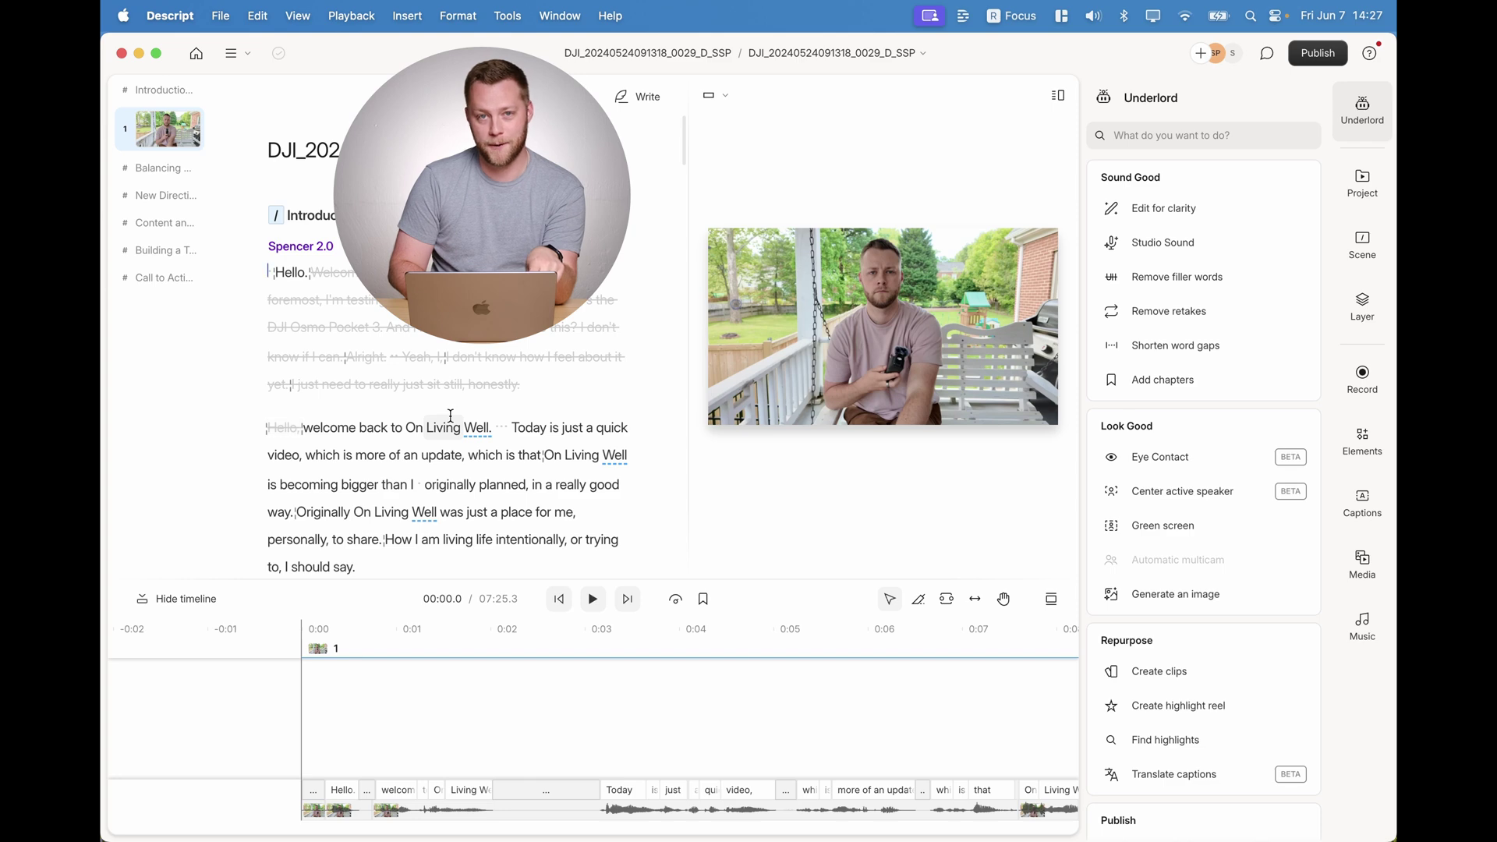
scroll(438, 396, "down", 3)
scroll(451, 416, "down", 2)
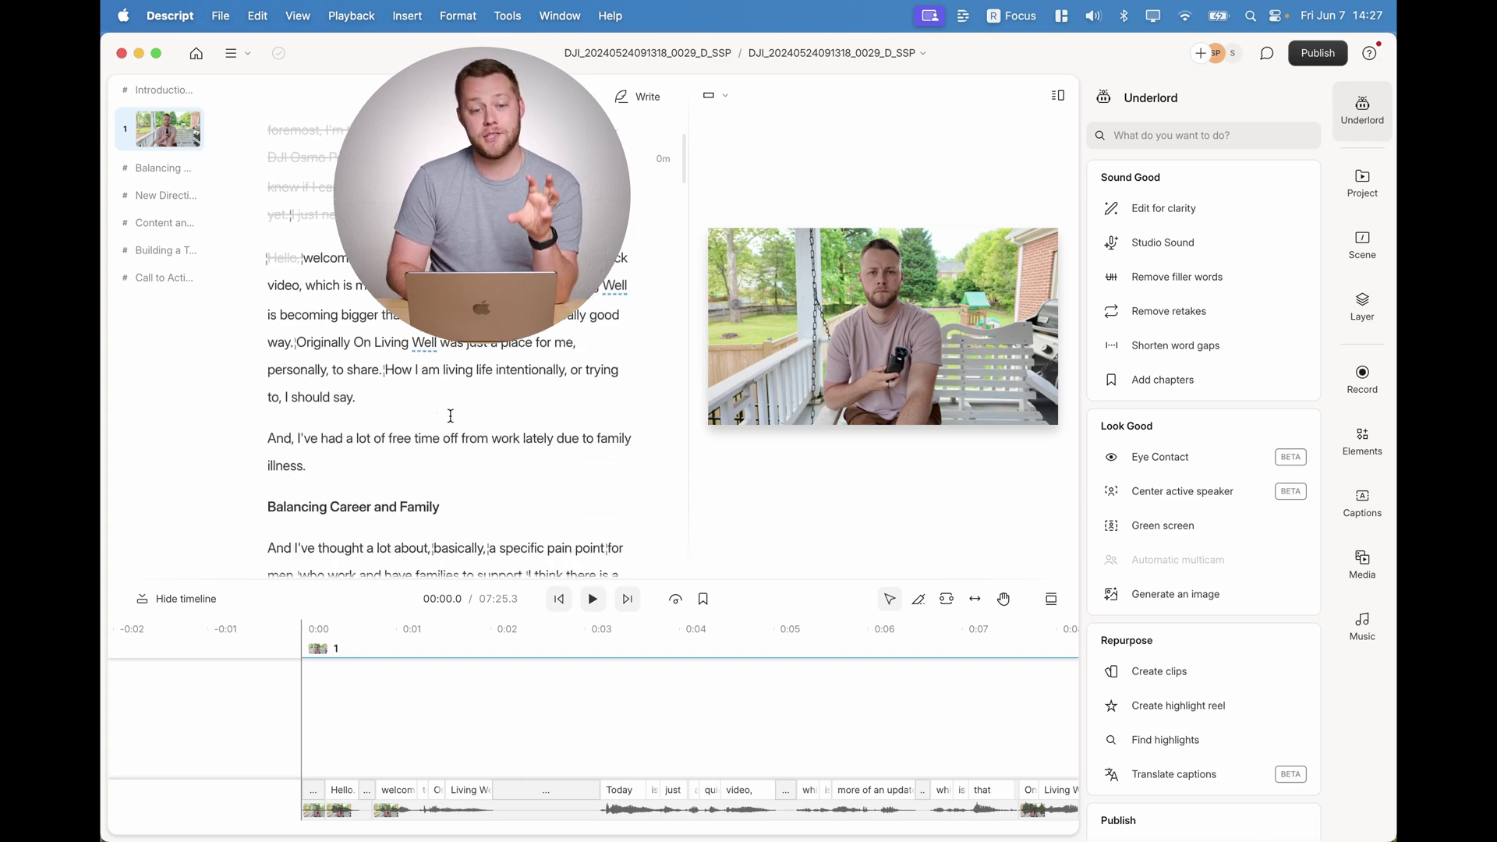
scroll(451, 416, "down", 2)
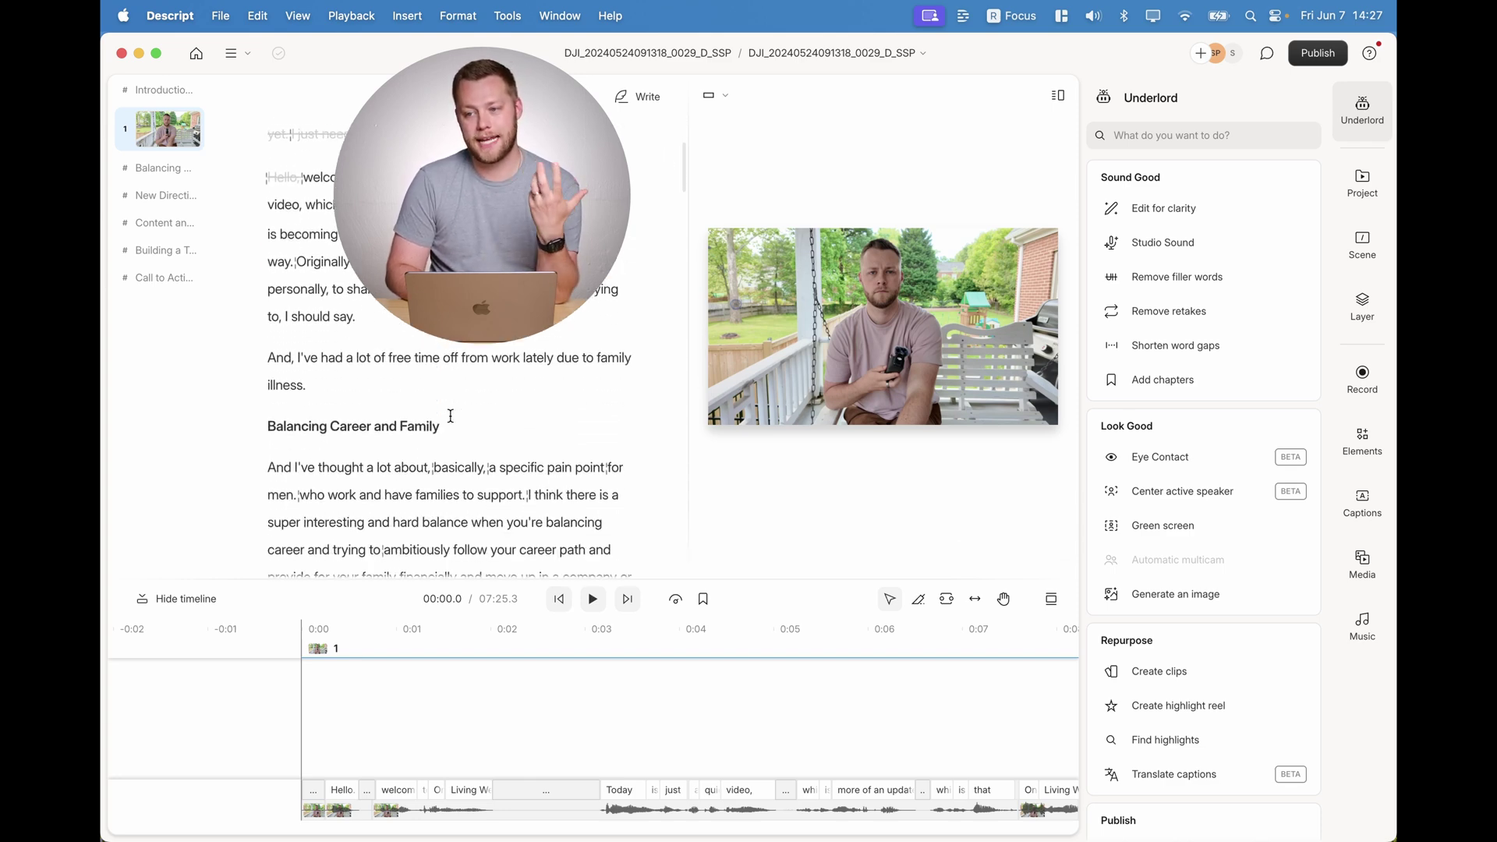
scroll(450, 417, "down", 3)
scroll(577, 394, "down", 5)
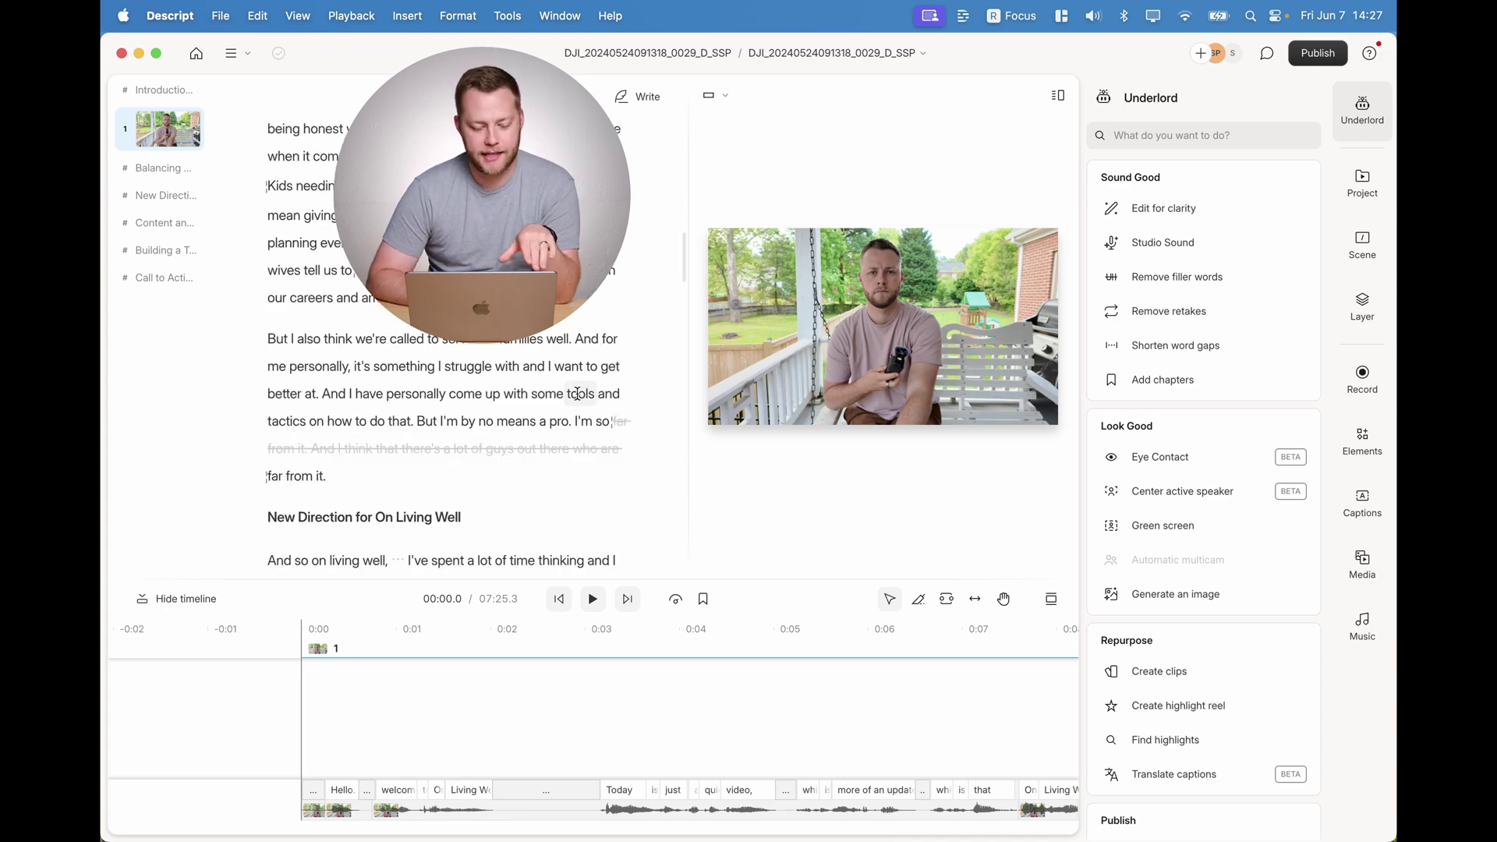
left_click(325, 394)
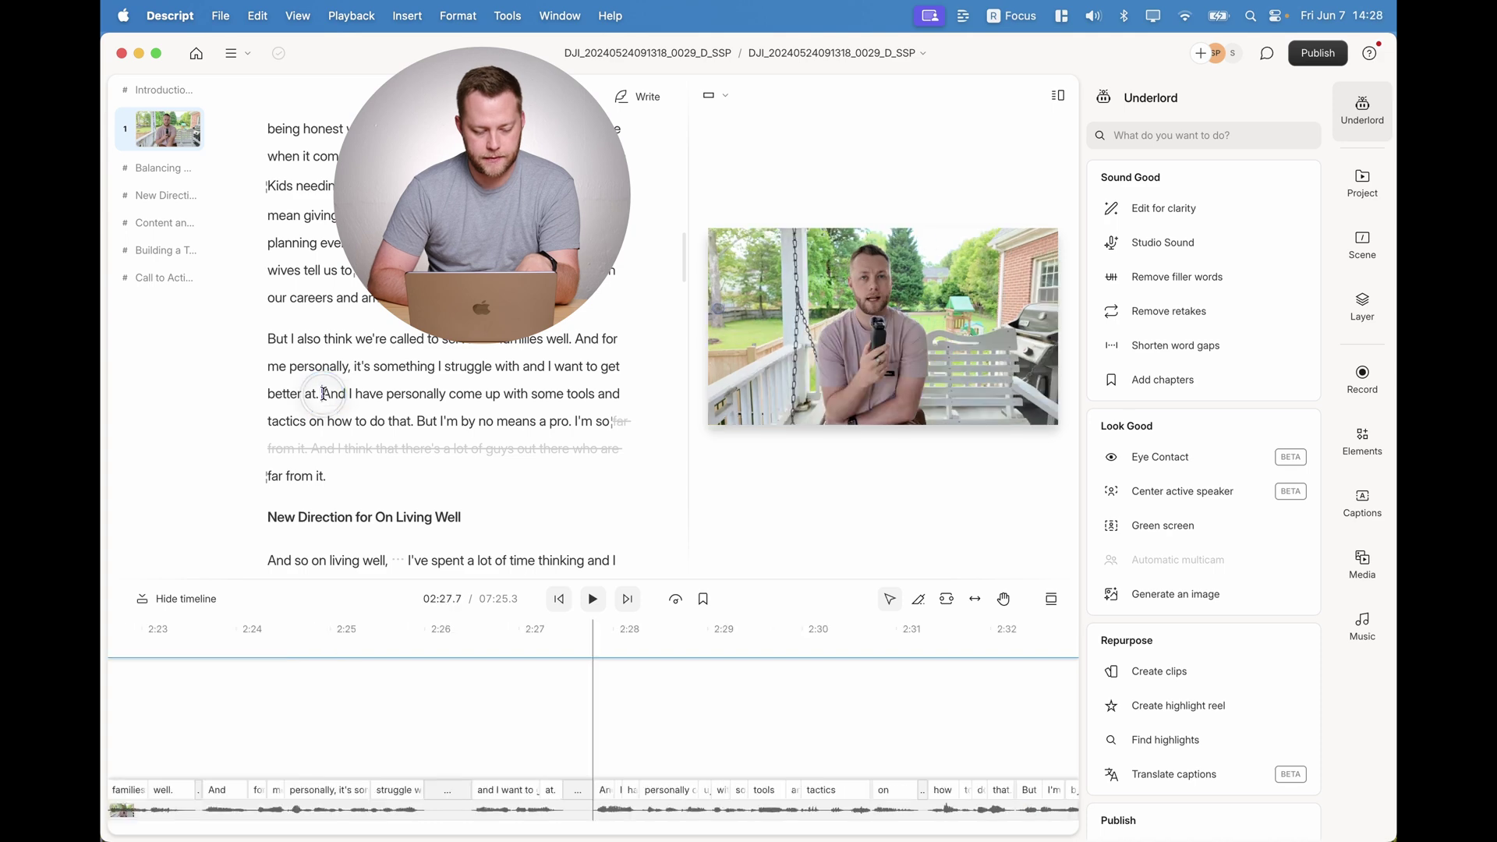
key("space")
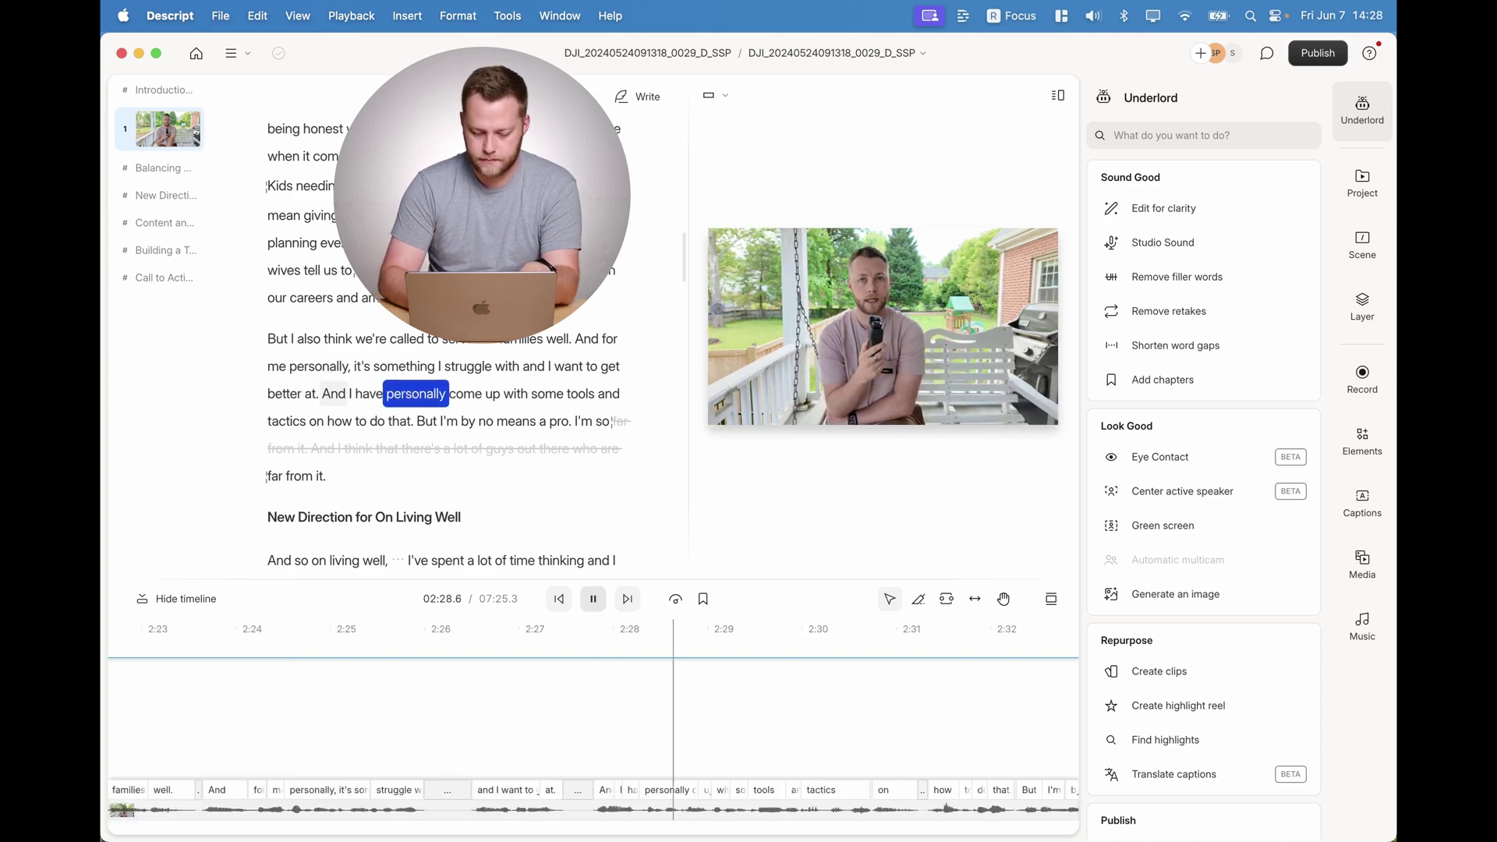
key("XF86AudioRaiseVolume")
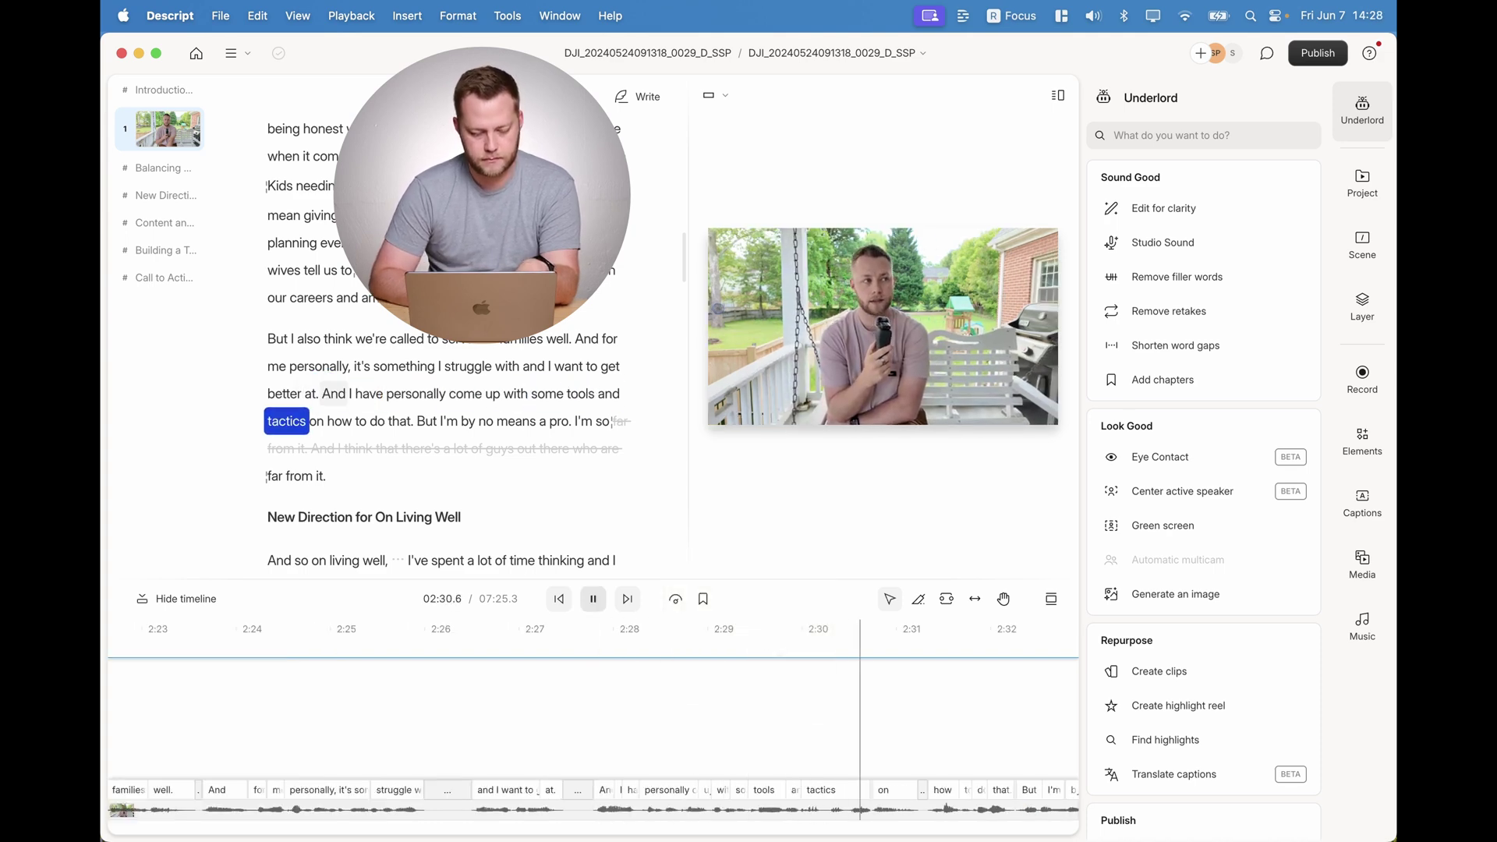
key("space")
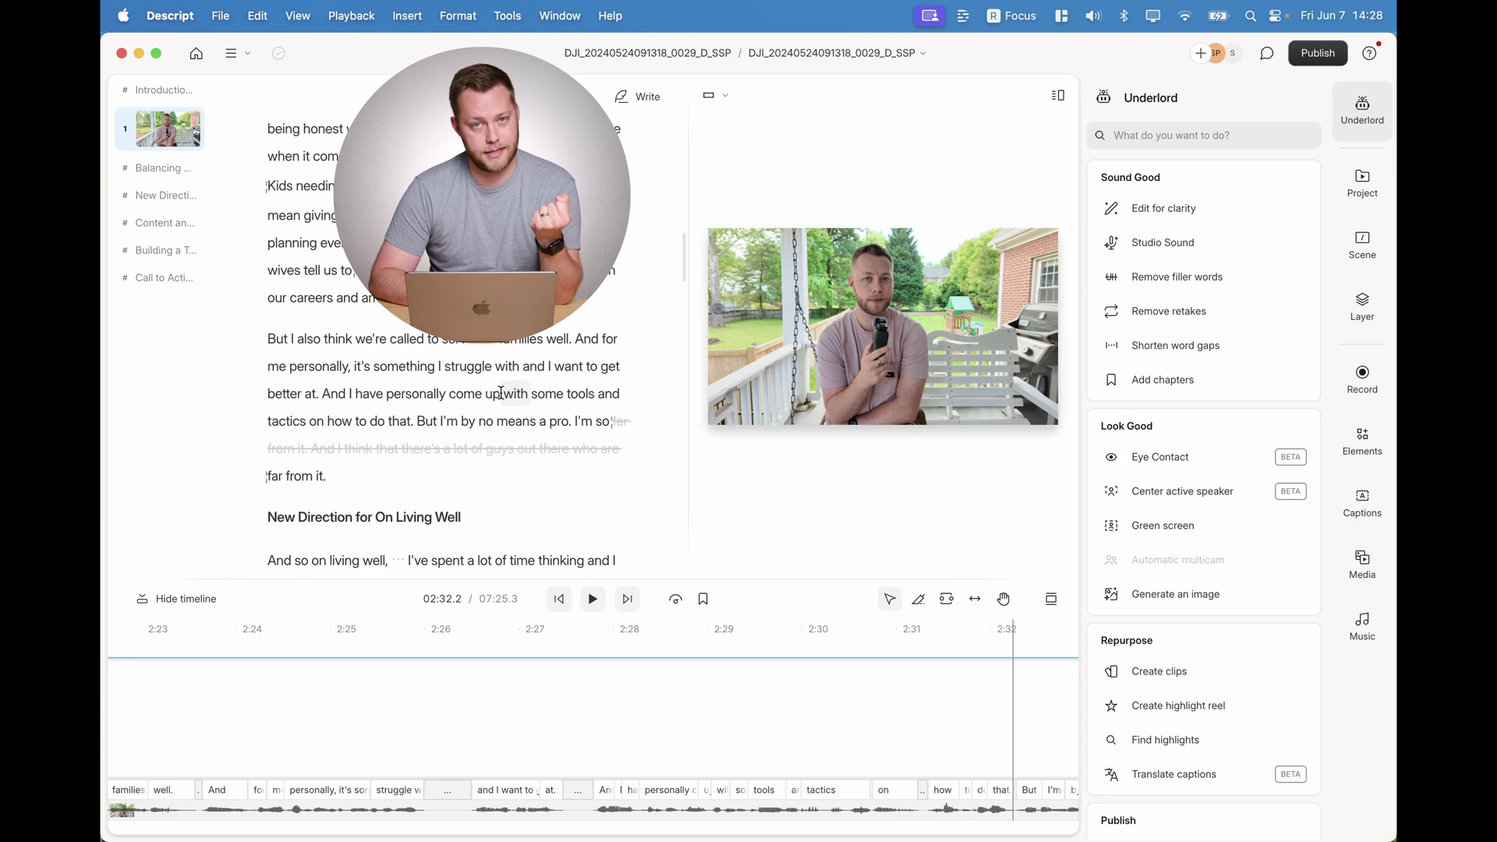
- Overdub the word 'tools' as 'tips' and play back the edited sentence
double_click(588, 394)
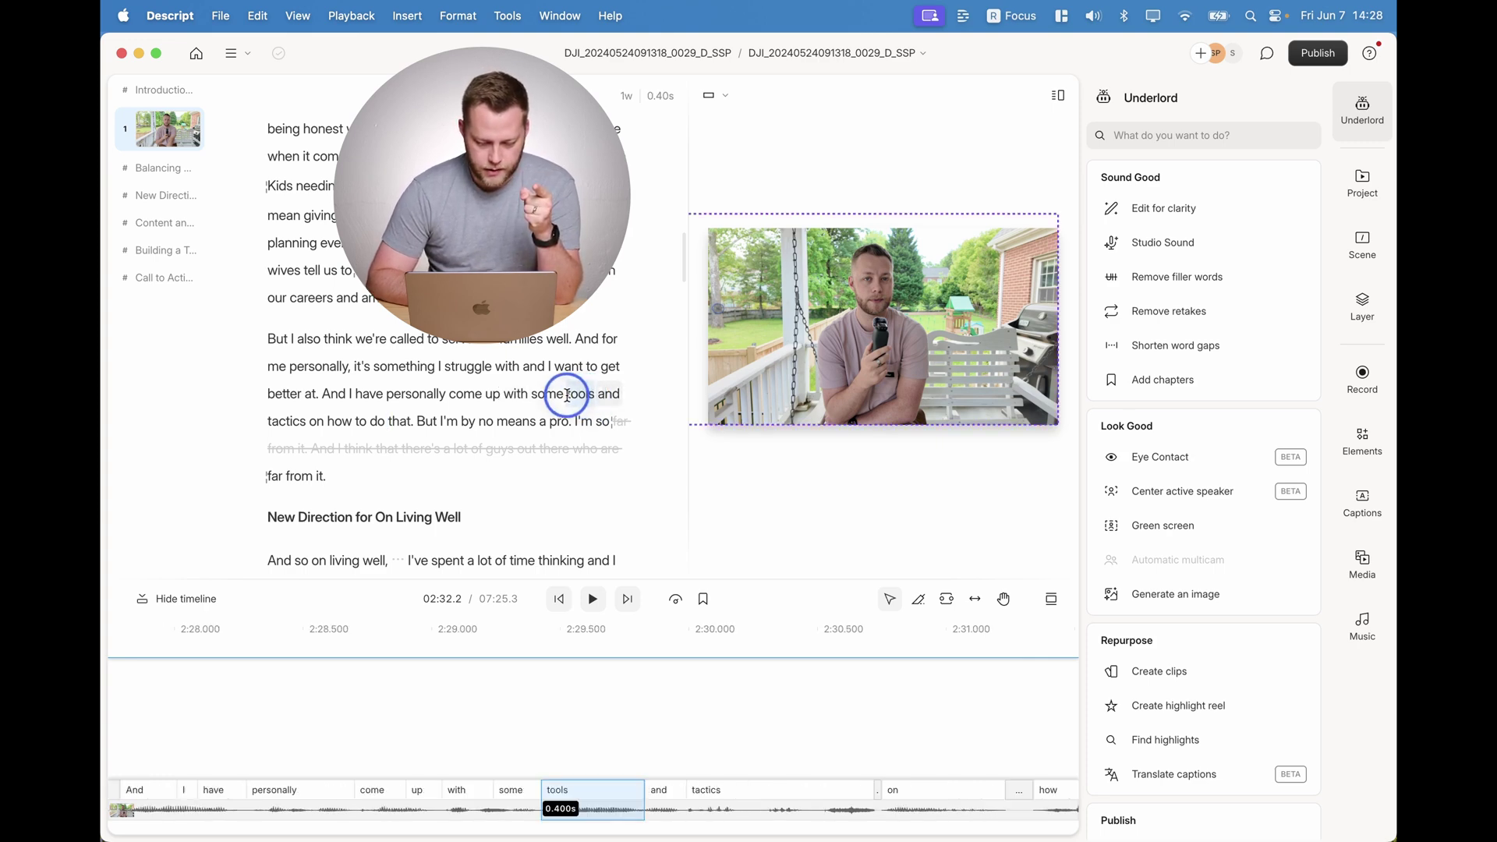
left_click(600, 361)
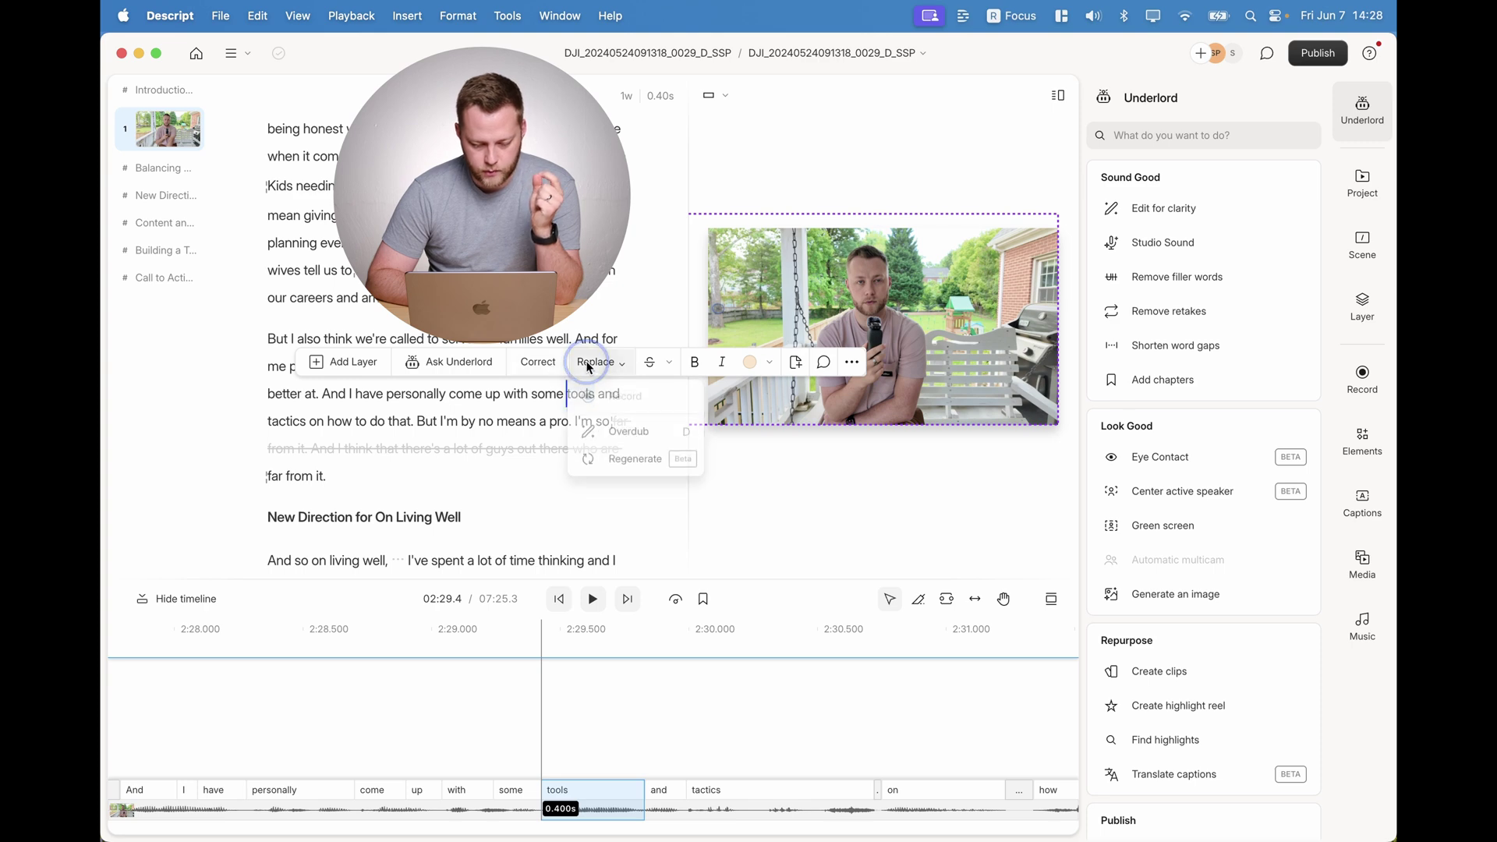
left_click(618, 432)
type("tips")
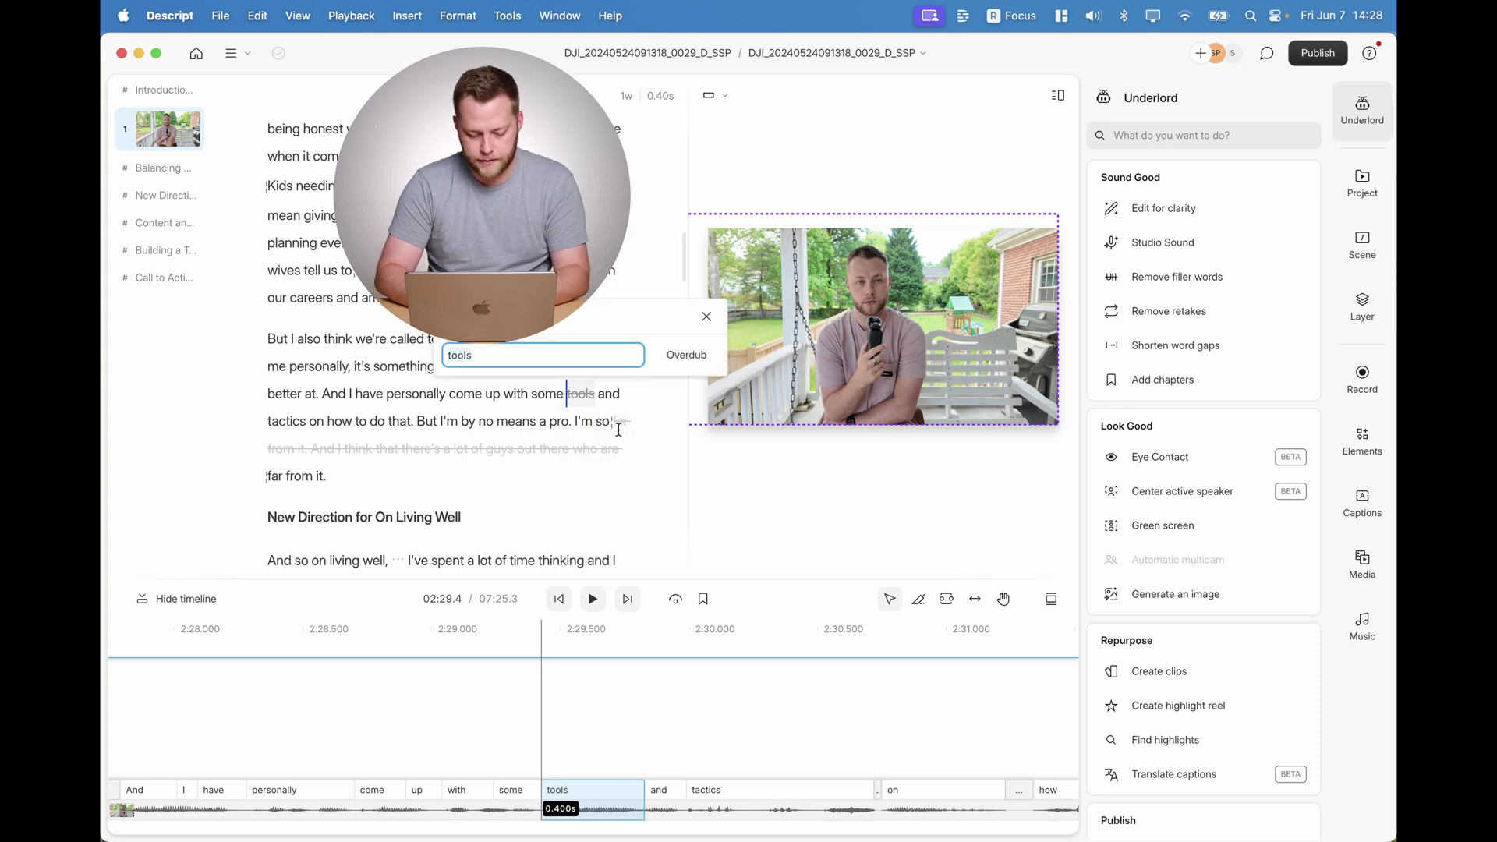
left_click(686, 355)
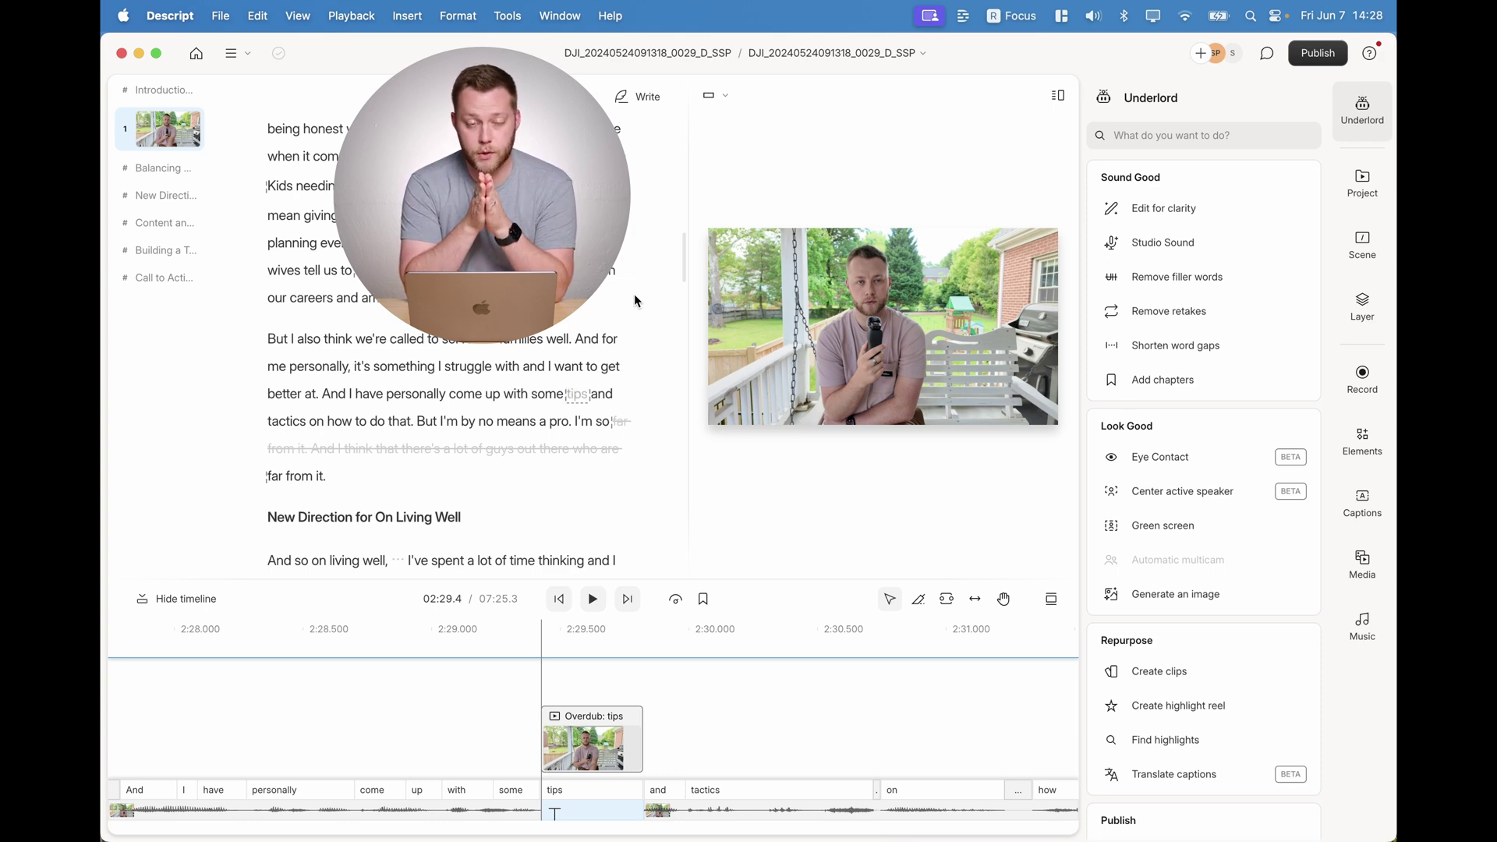
key("space")
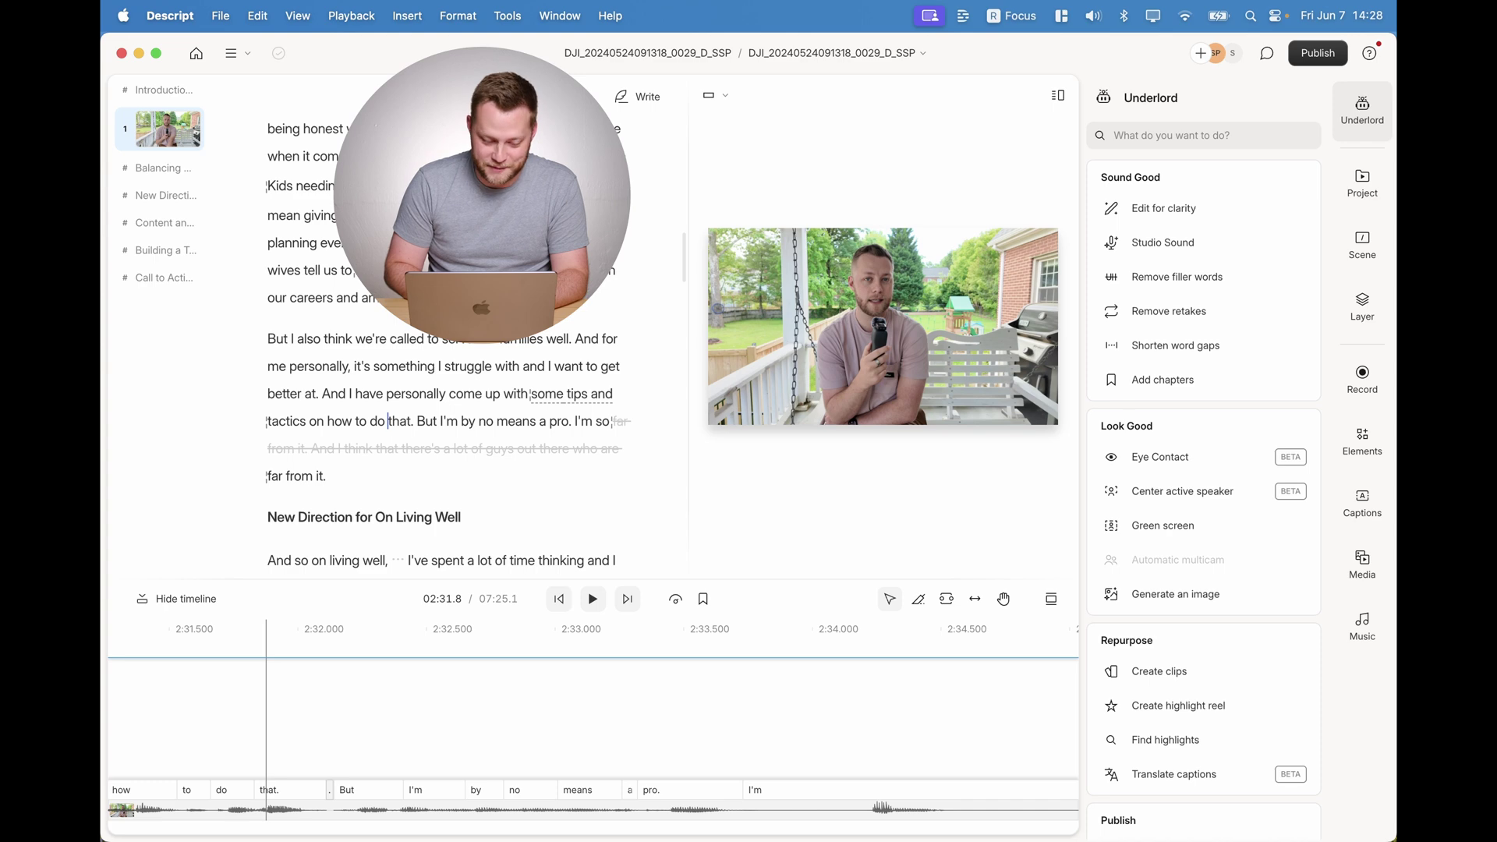
left_click(333, 393)
key("space")
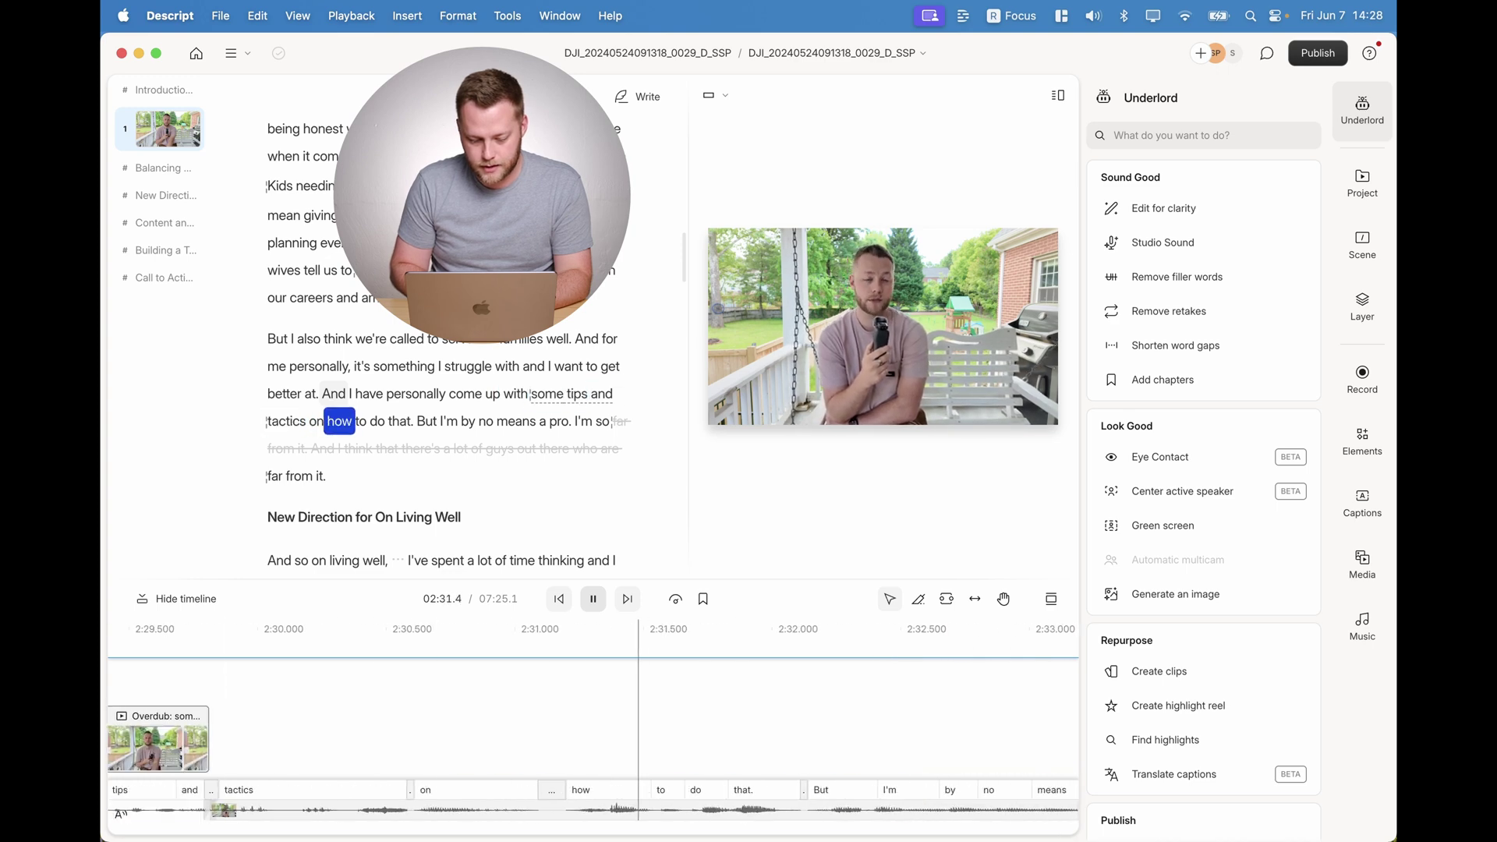
key("space")
left_click(331, 394)
key("space")
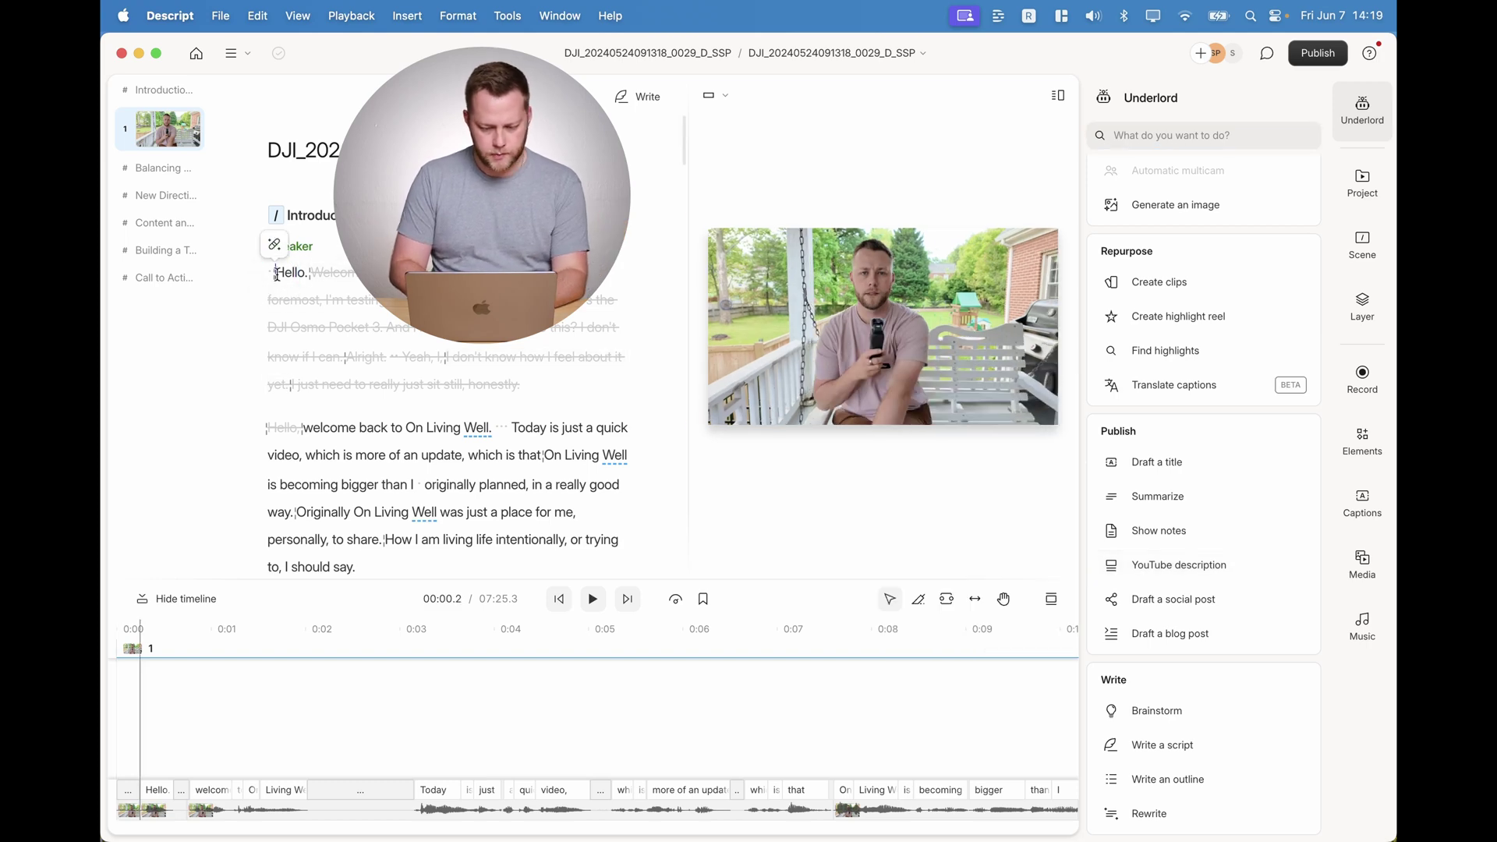
- Preview the intro, then open Underlord's YouTube description generator
key("space")
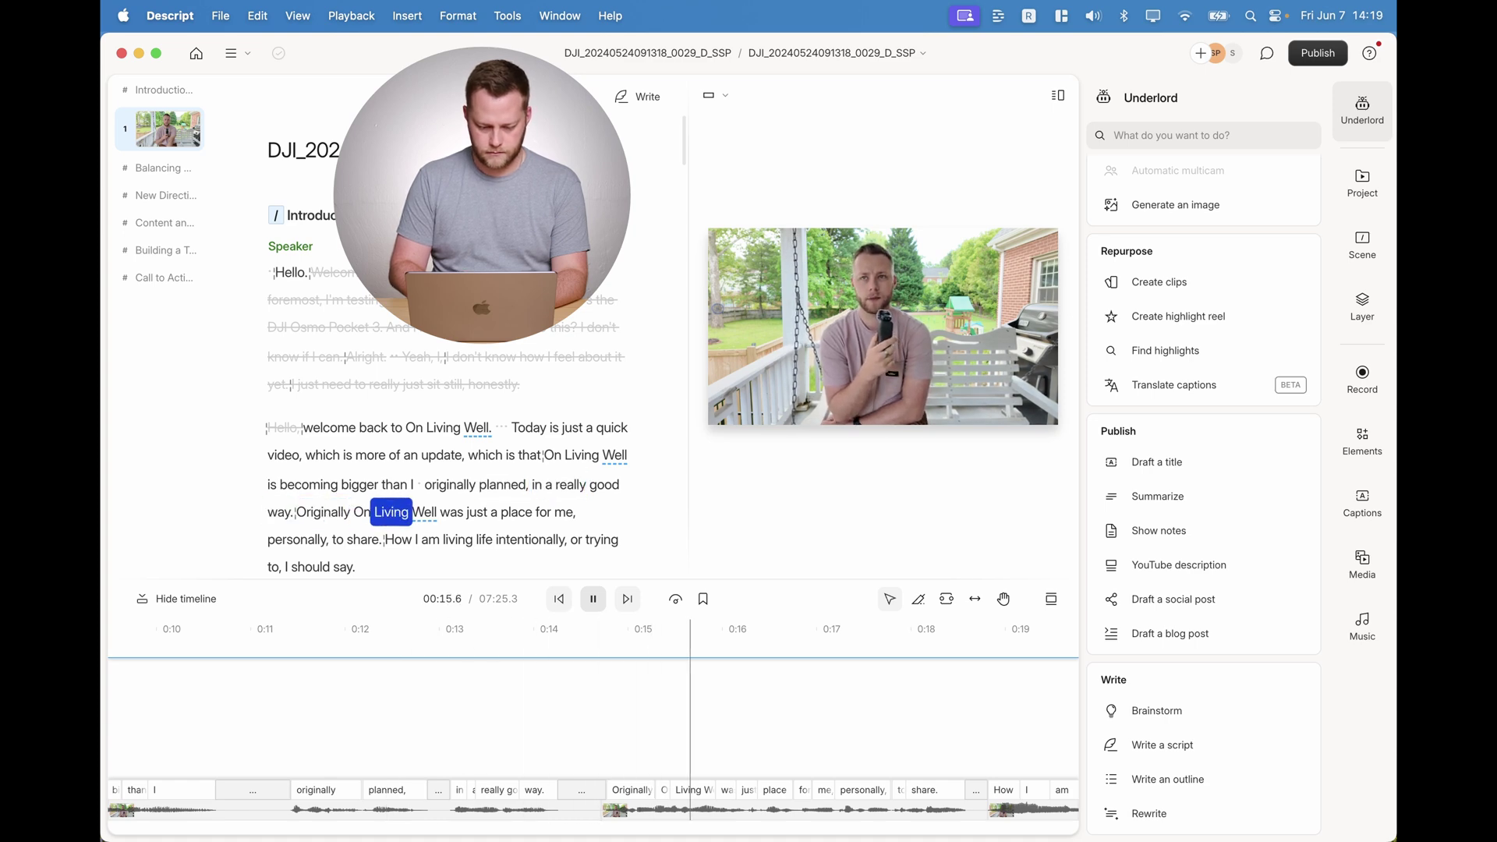
key("space")
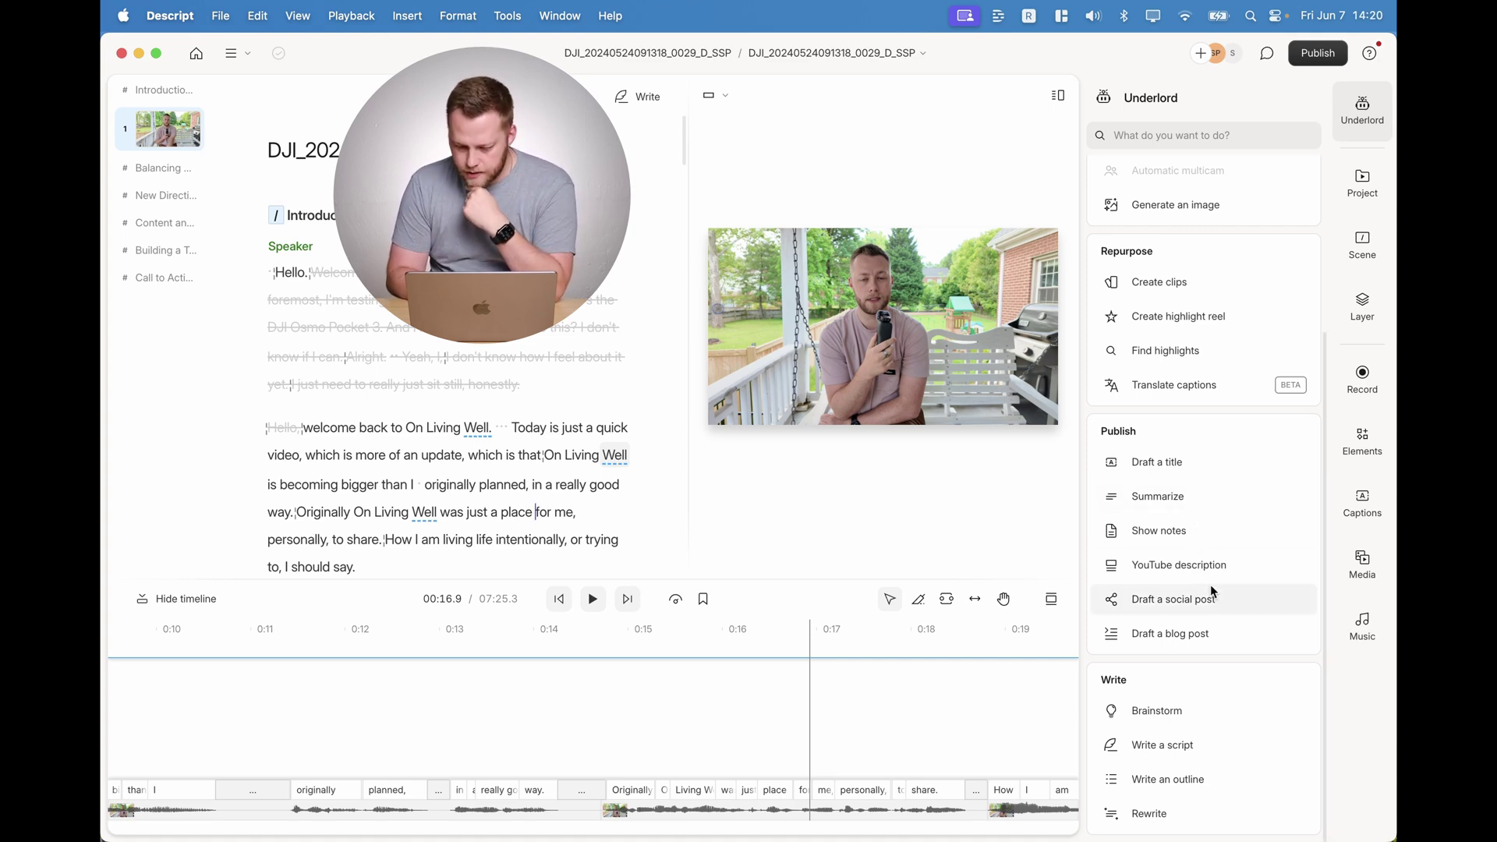
left_click(1179, 566)
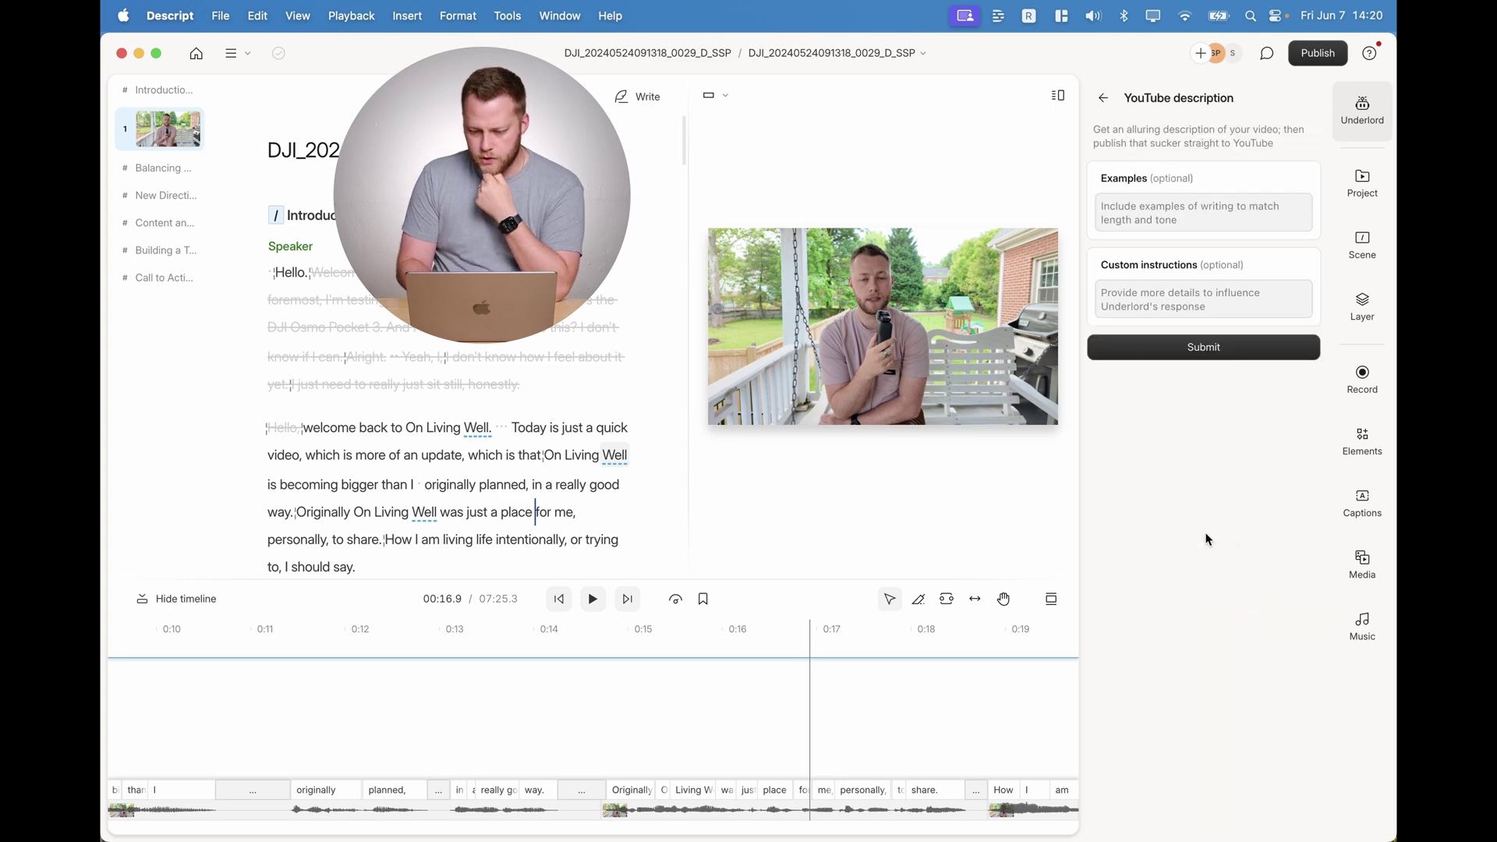
- Generate the YouTube description and review its summary and six chapter timestamps
left_click(1217, 347)
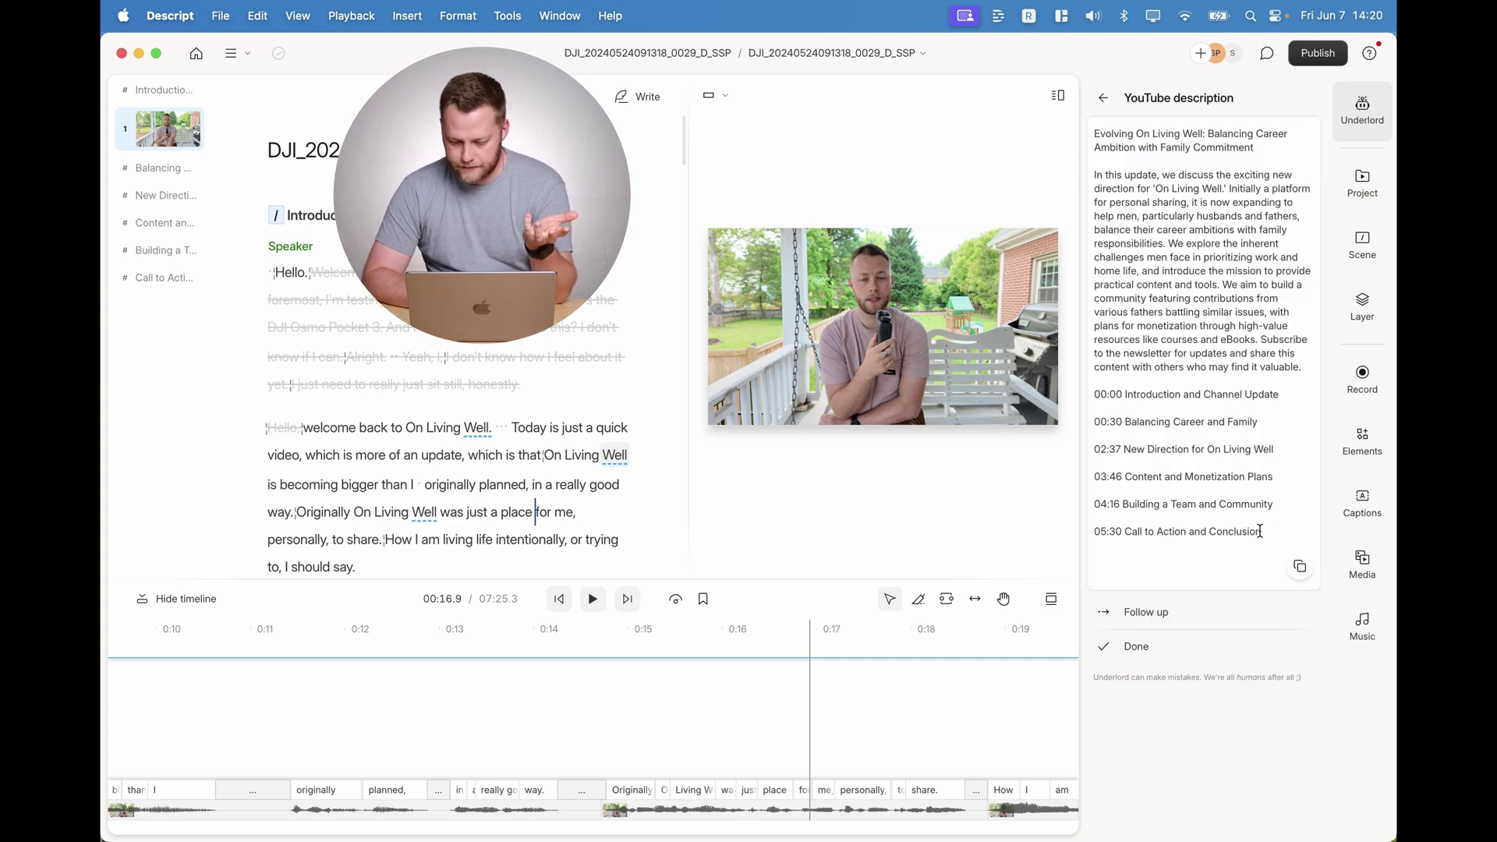
left_click_drag(1261, 531, 1095, 394)
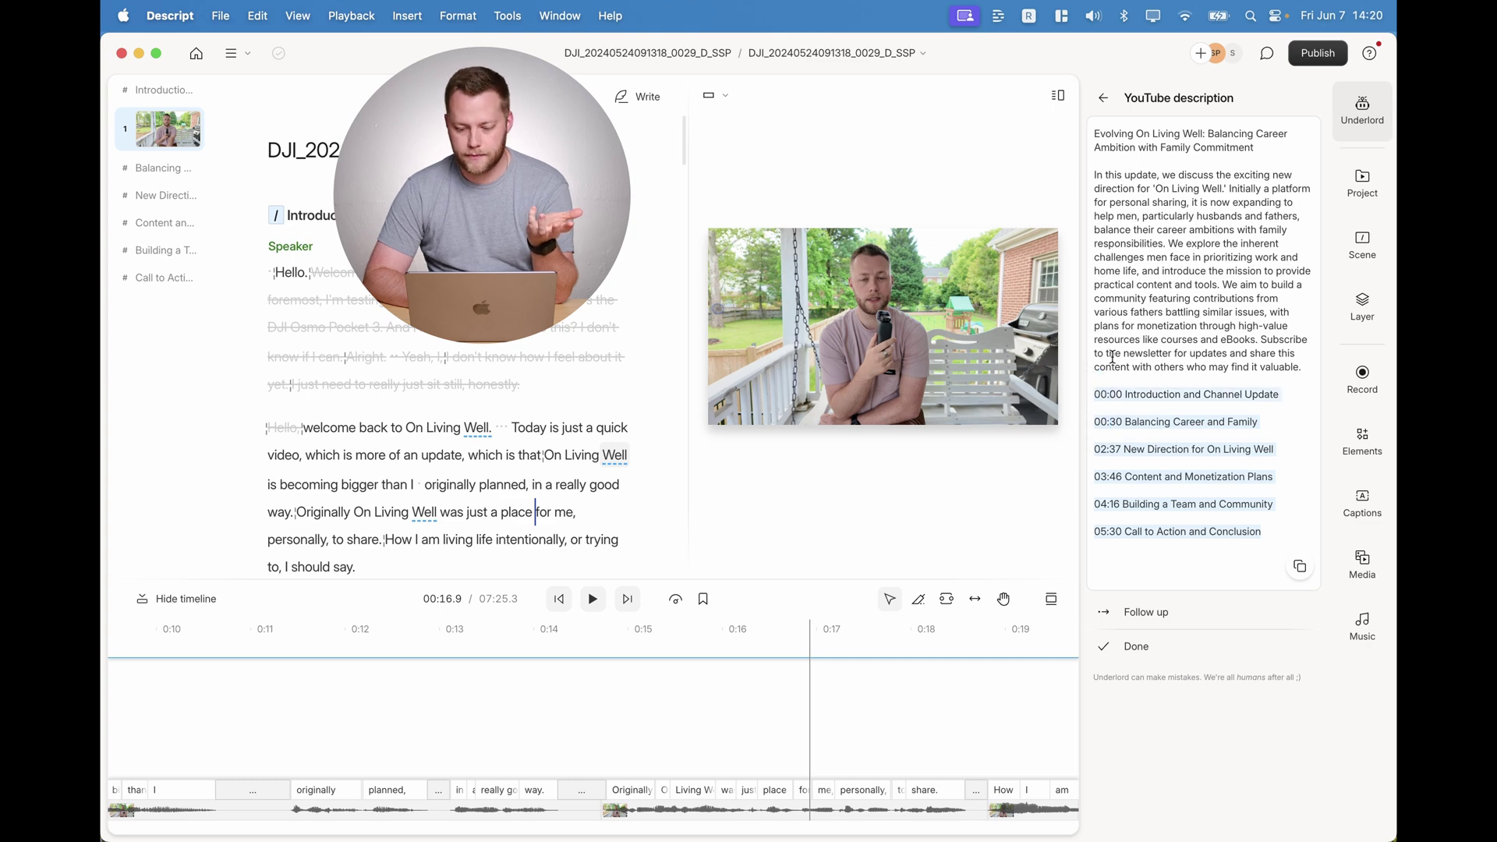
left_click(1149, 285)
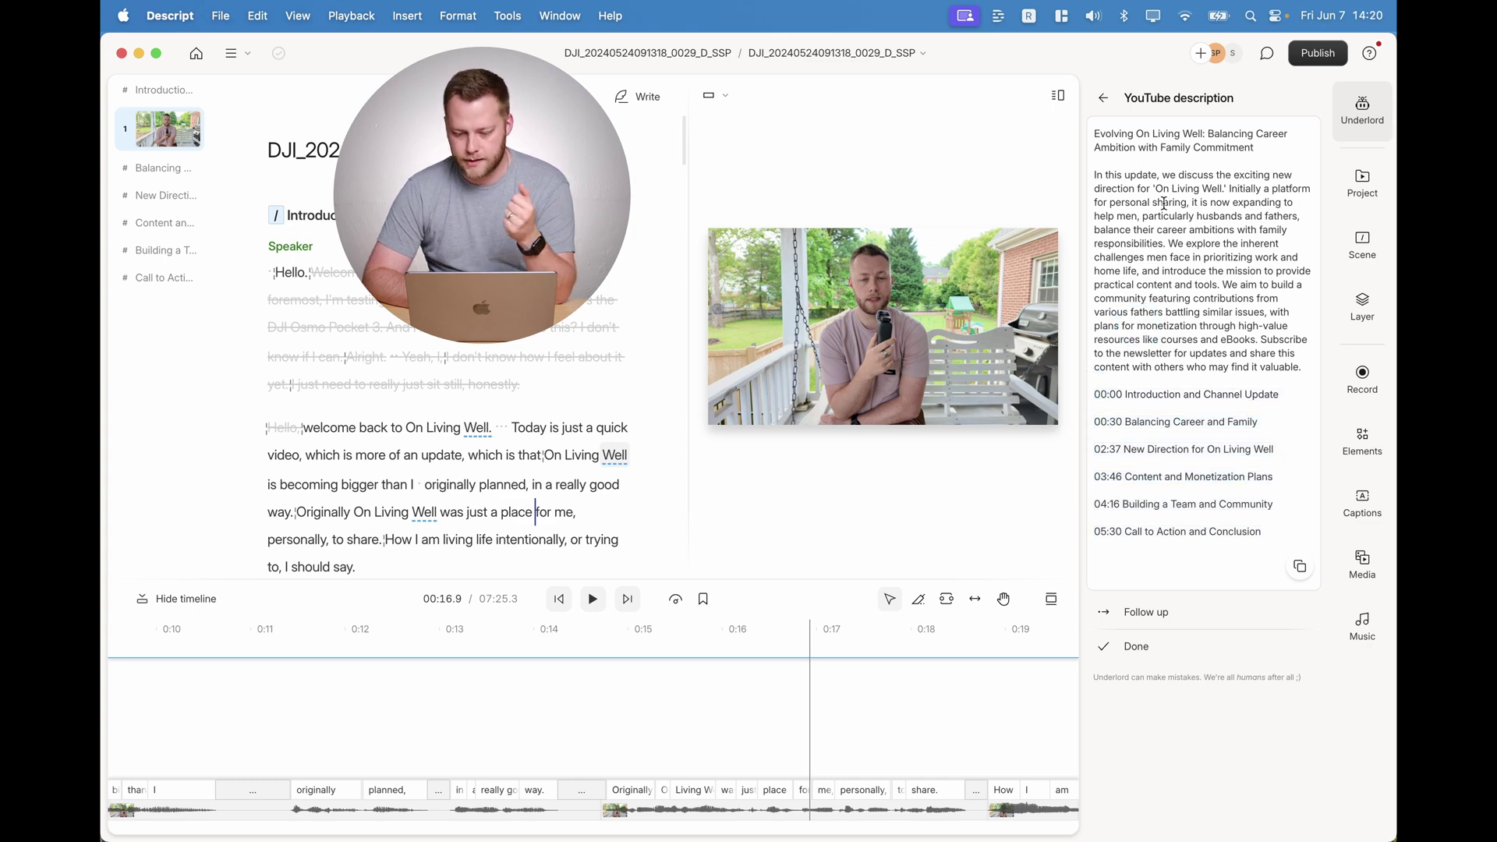
left_click_drag(1095, 175, 1246, 309)
left_click(1197, 377)
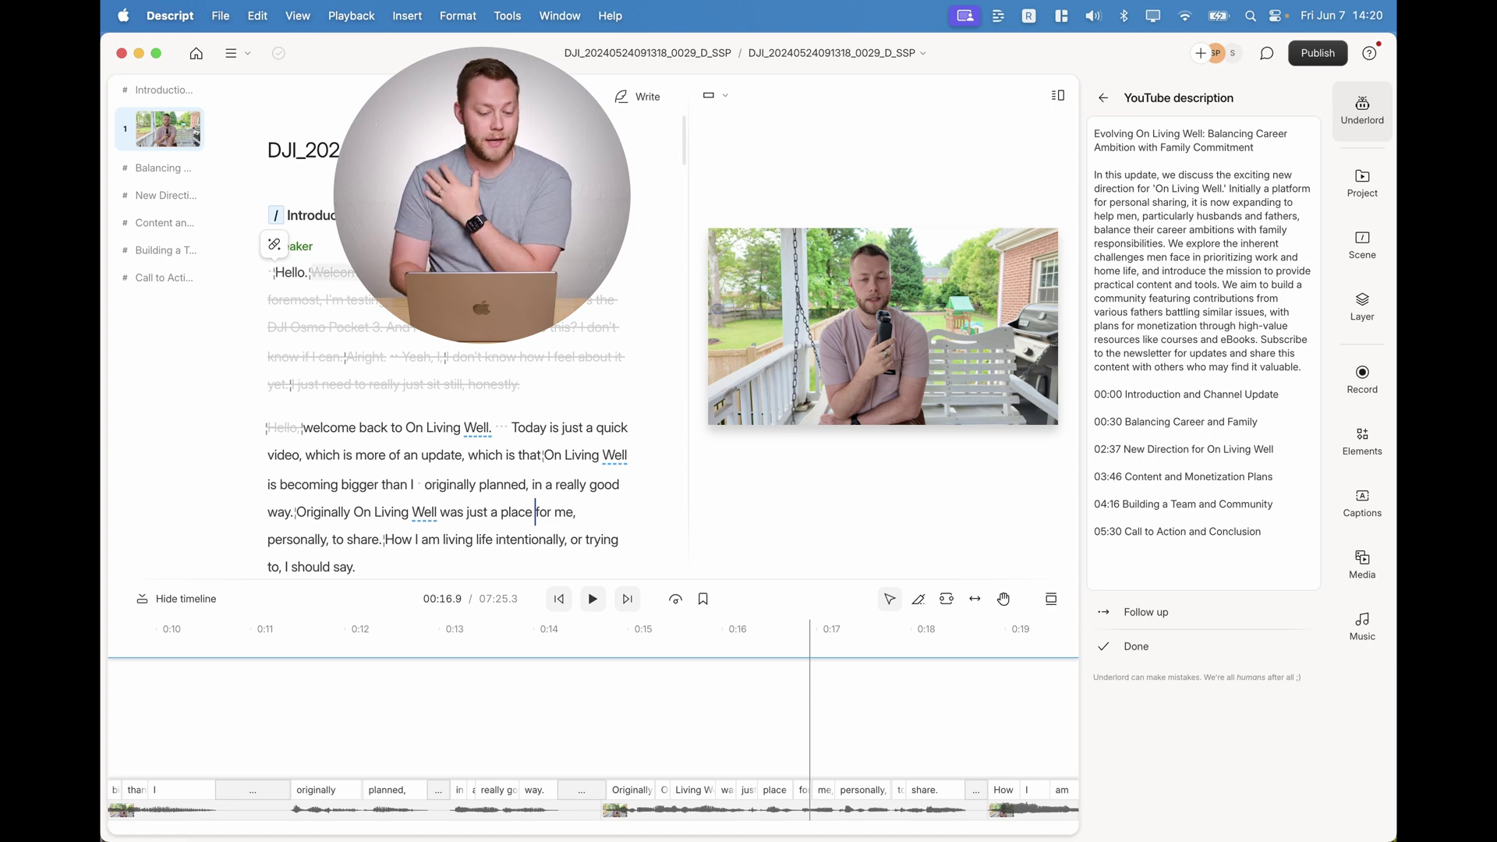
left_click(269, 273)
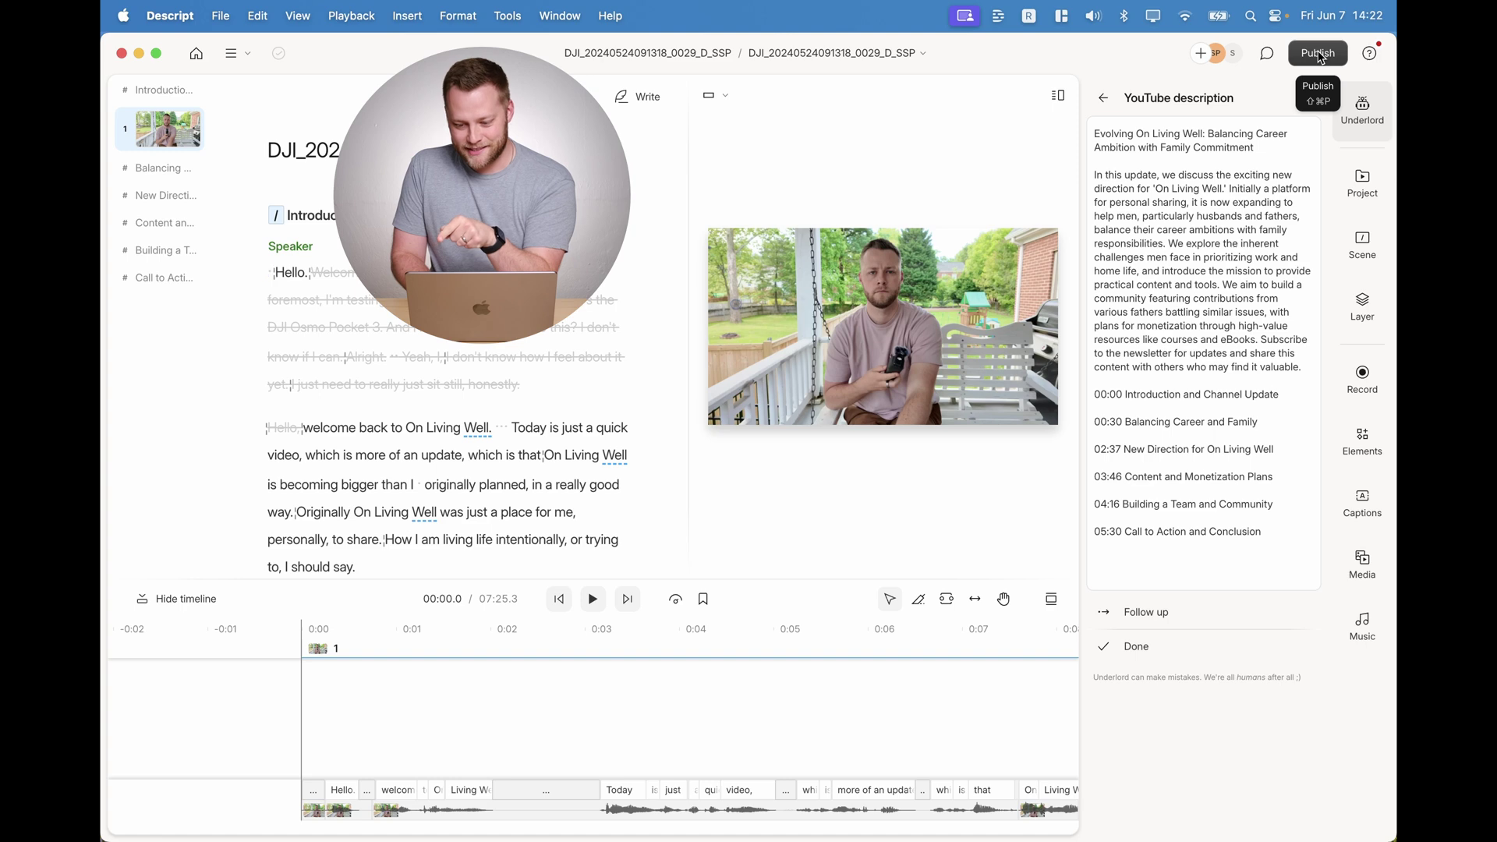
- Set publishing to Max resolution with YouTube as the destination
left_click(1320, 55)
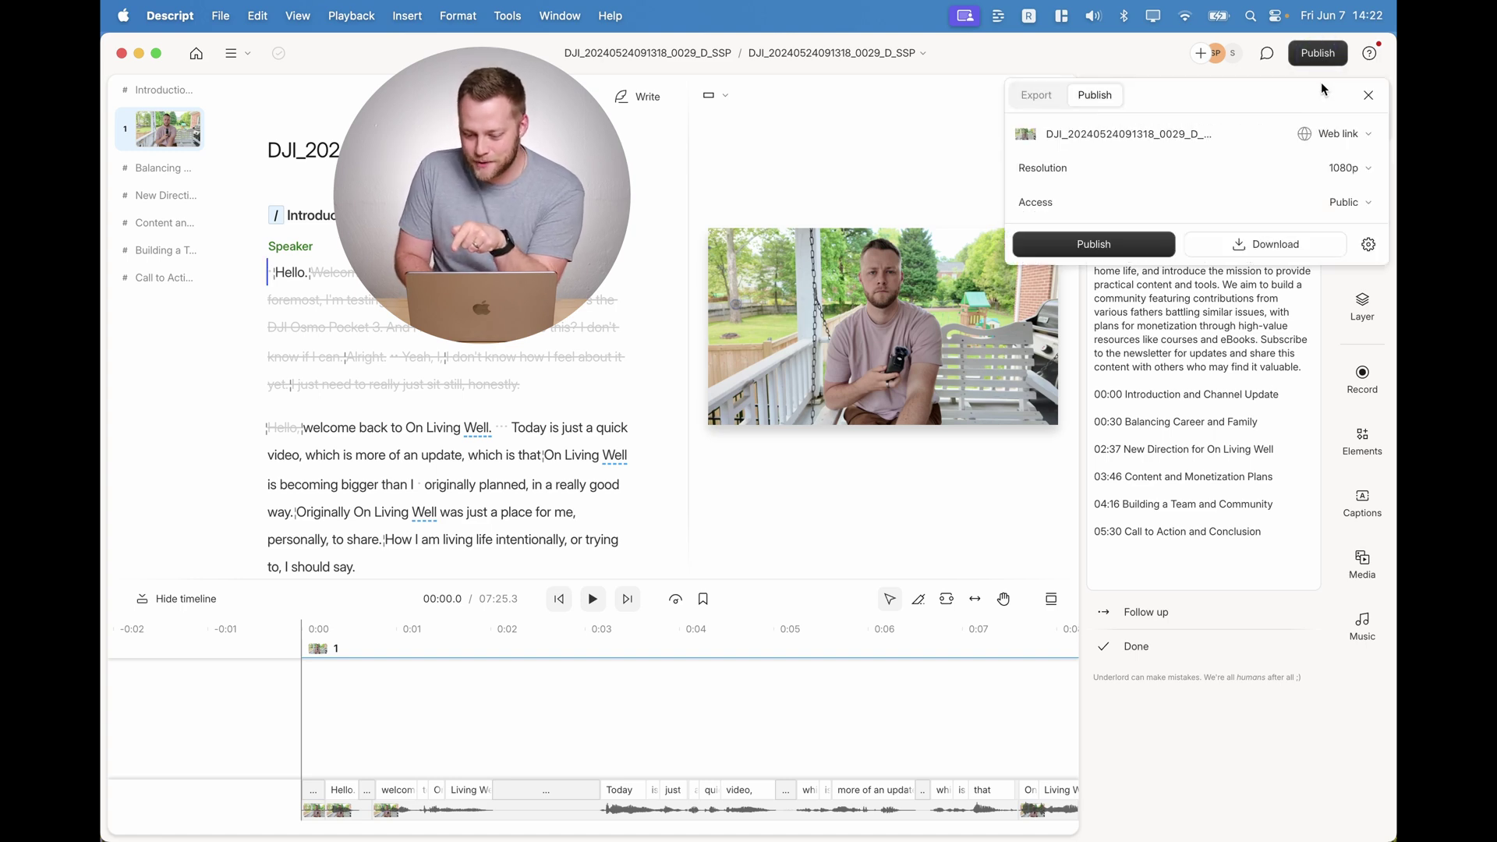
left_click(1345, 168)
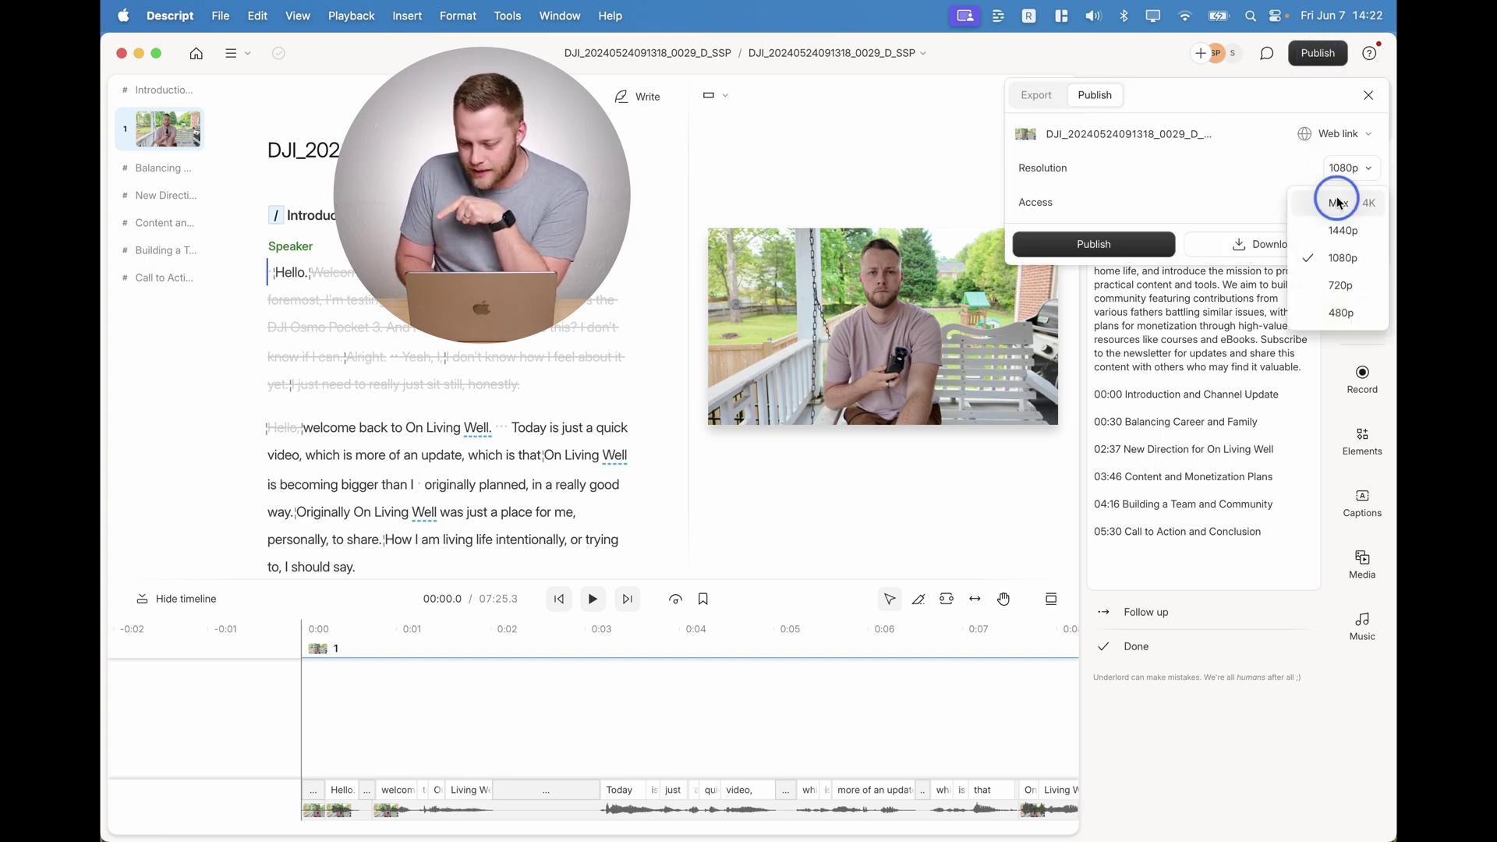
left_click(1343, 188)
left_click(1334, 133)
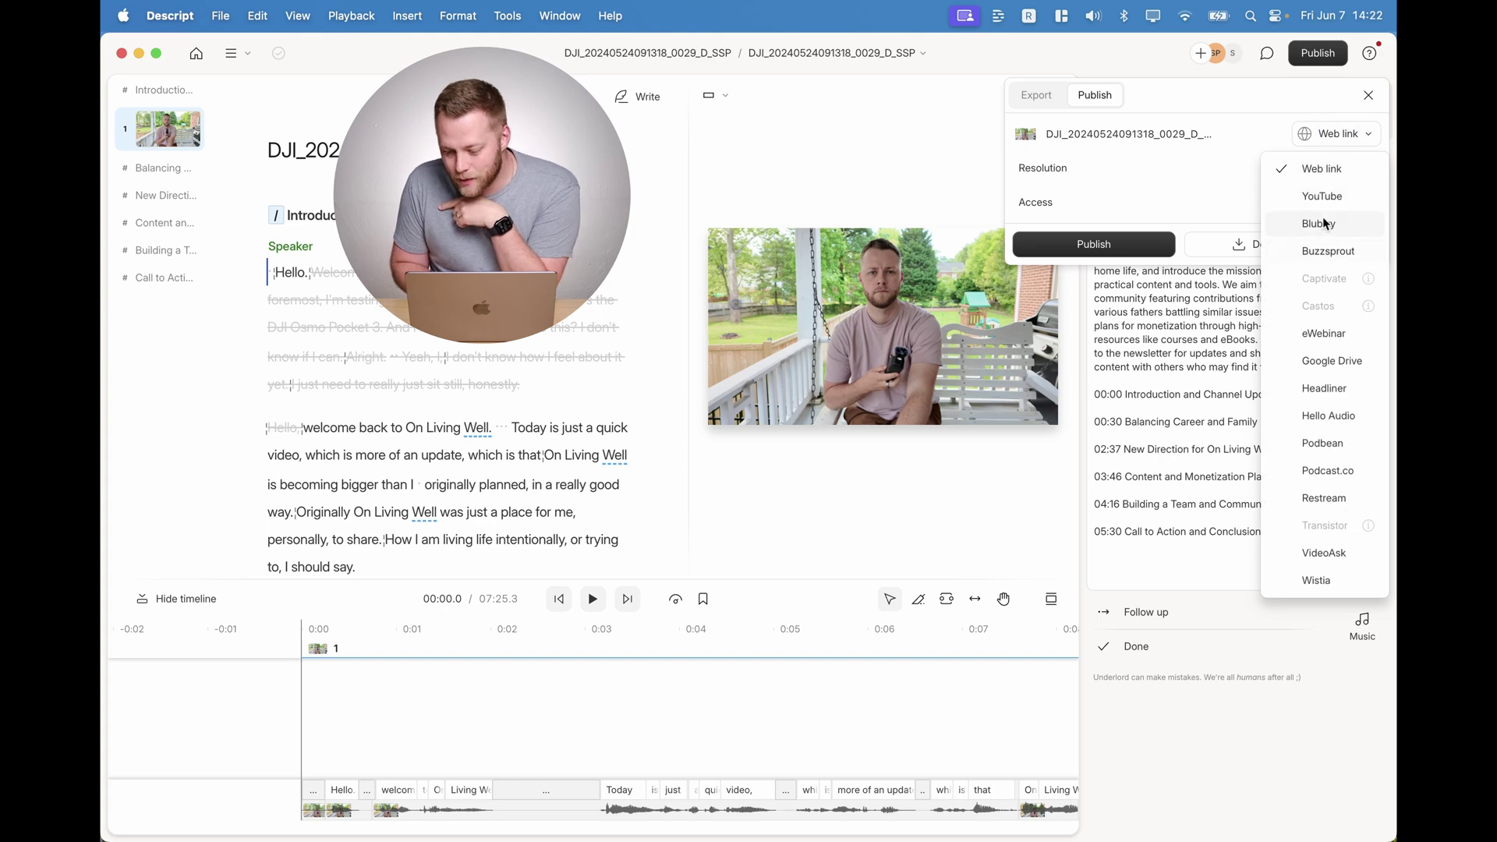
left_click(1321, 196)
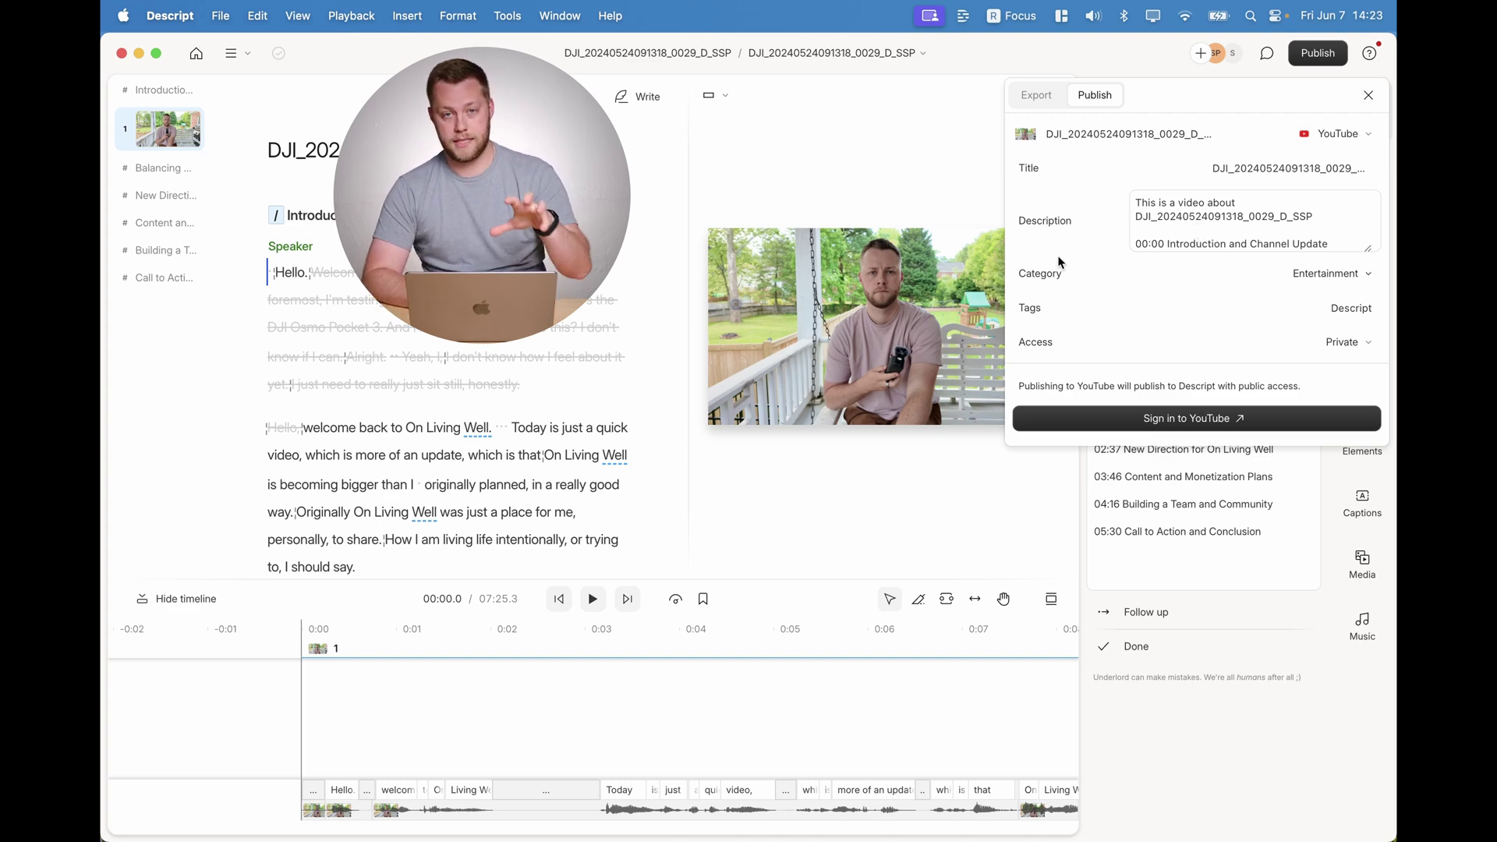
- Check the YouTube category, tags and description, then copy Underlord's generated description
left_click(1327, 285)
left_click(1345, 308)
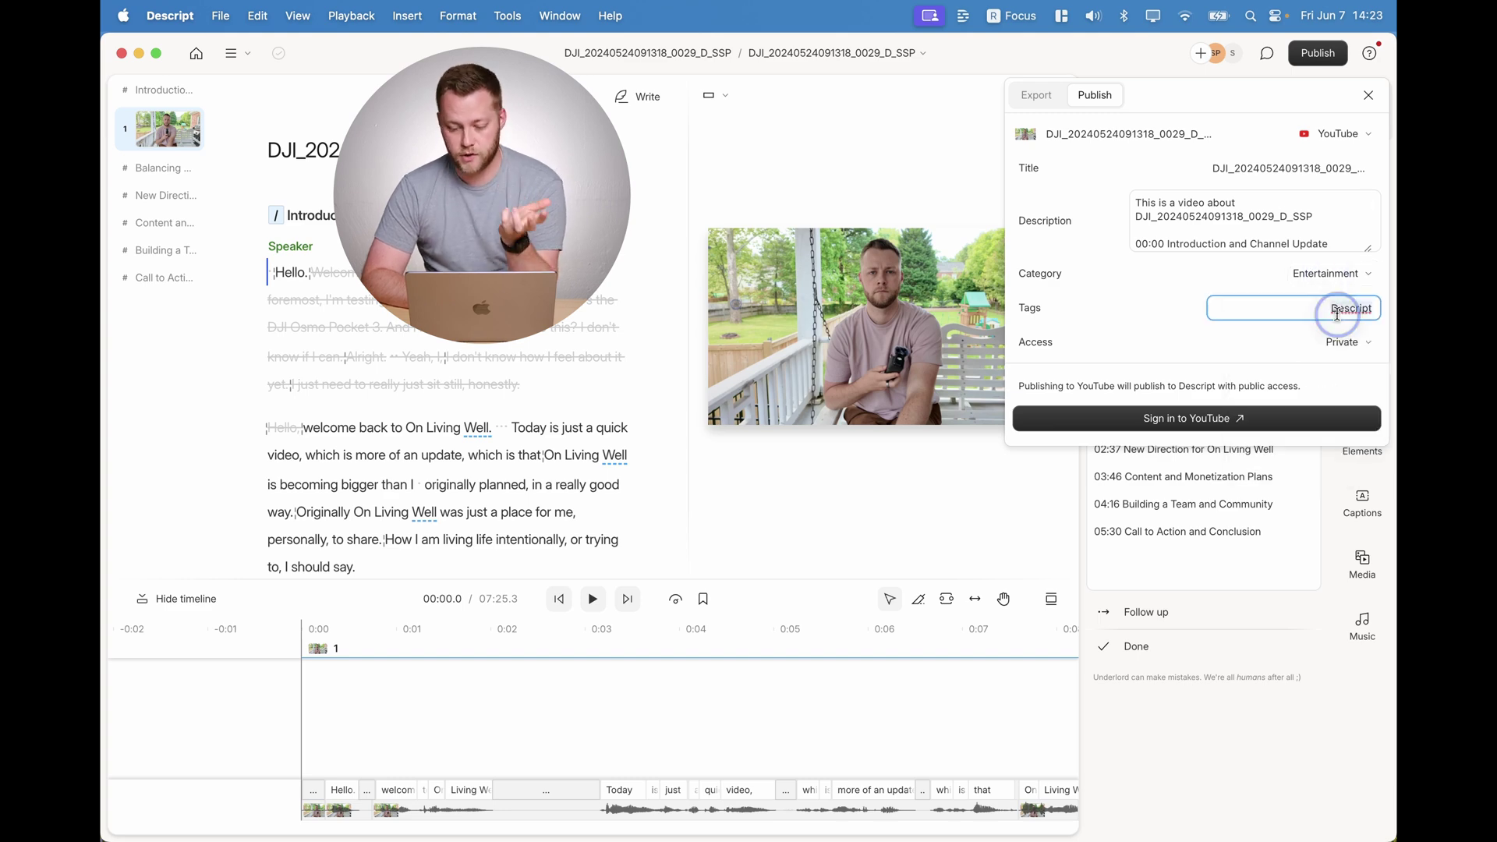
left_click_drag(1368, 251, 1367, 407)
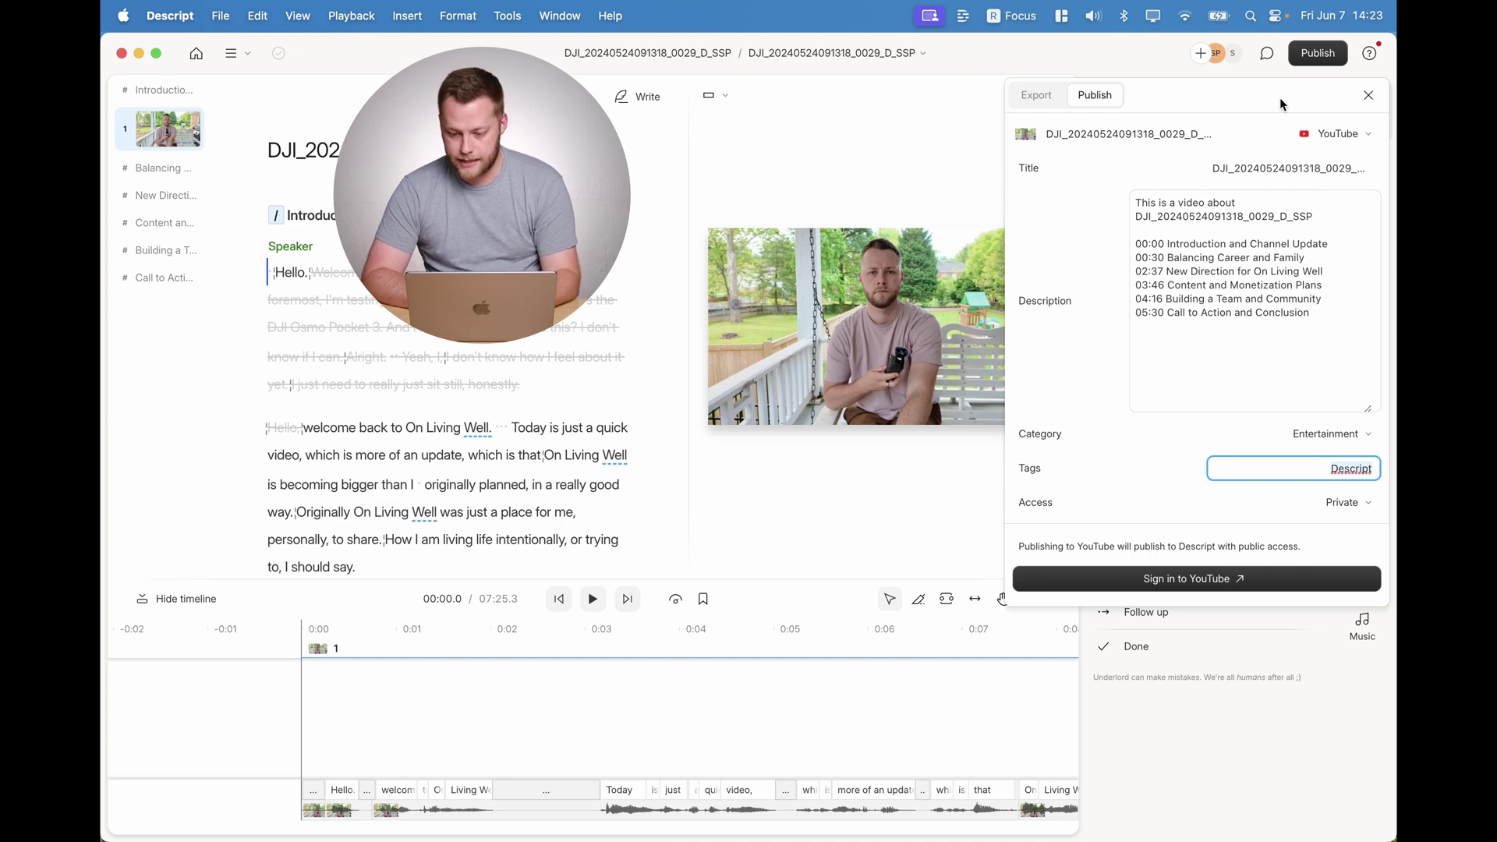
left_click(1367, 96)
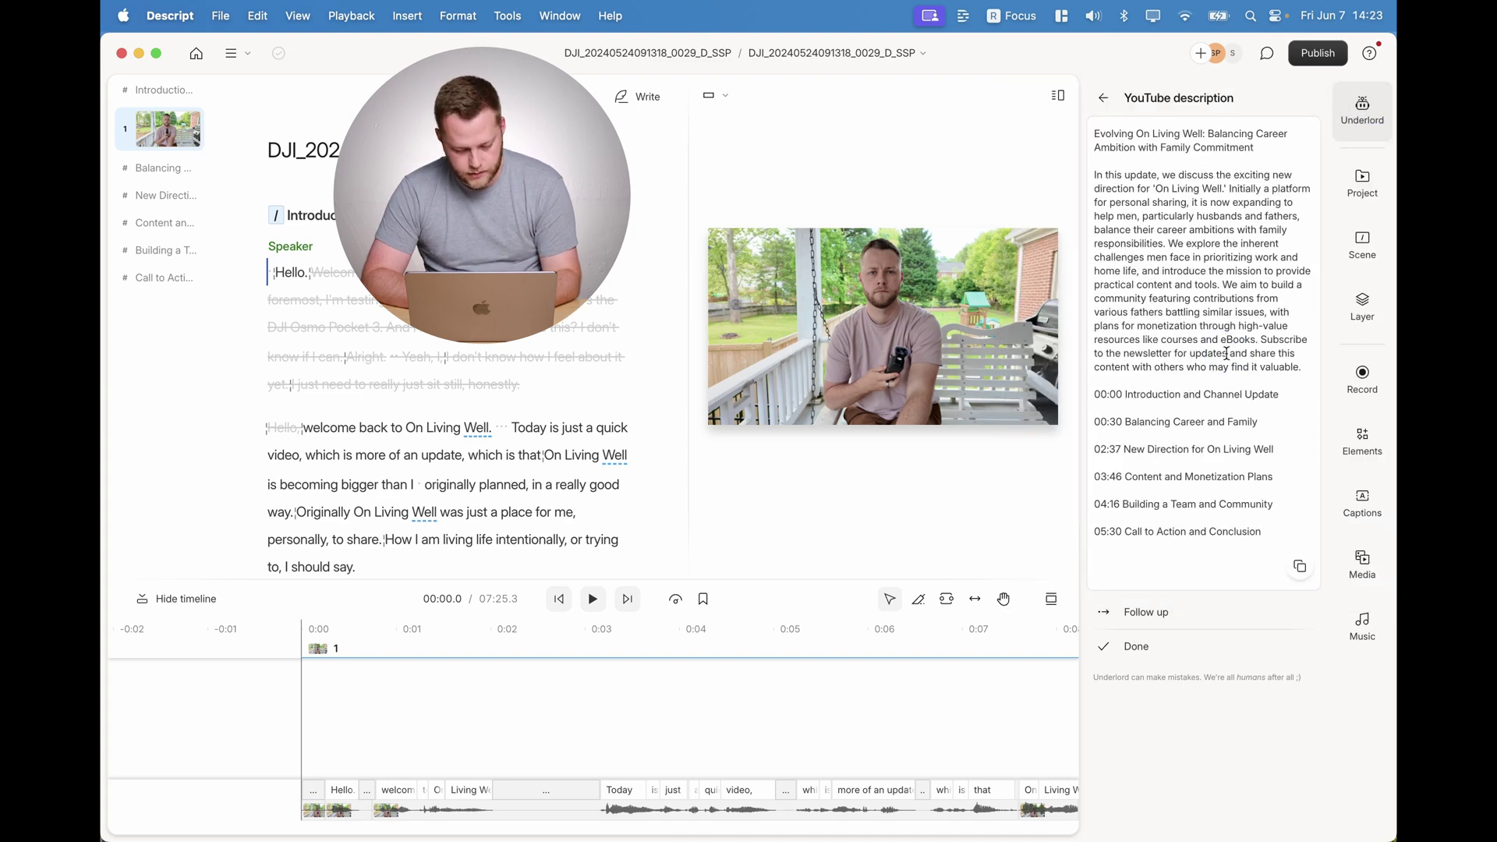
key("super+a")
key("super+c")
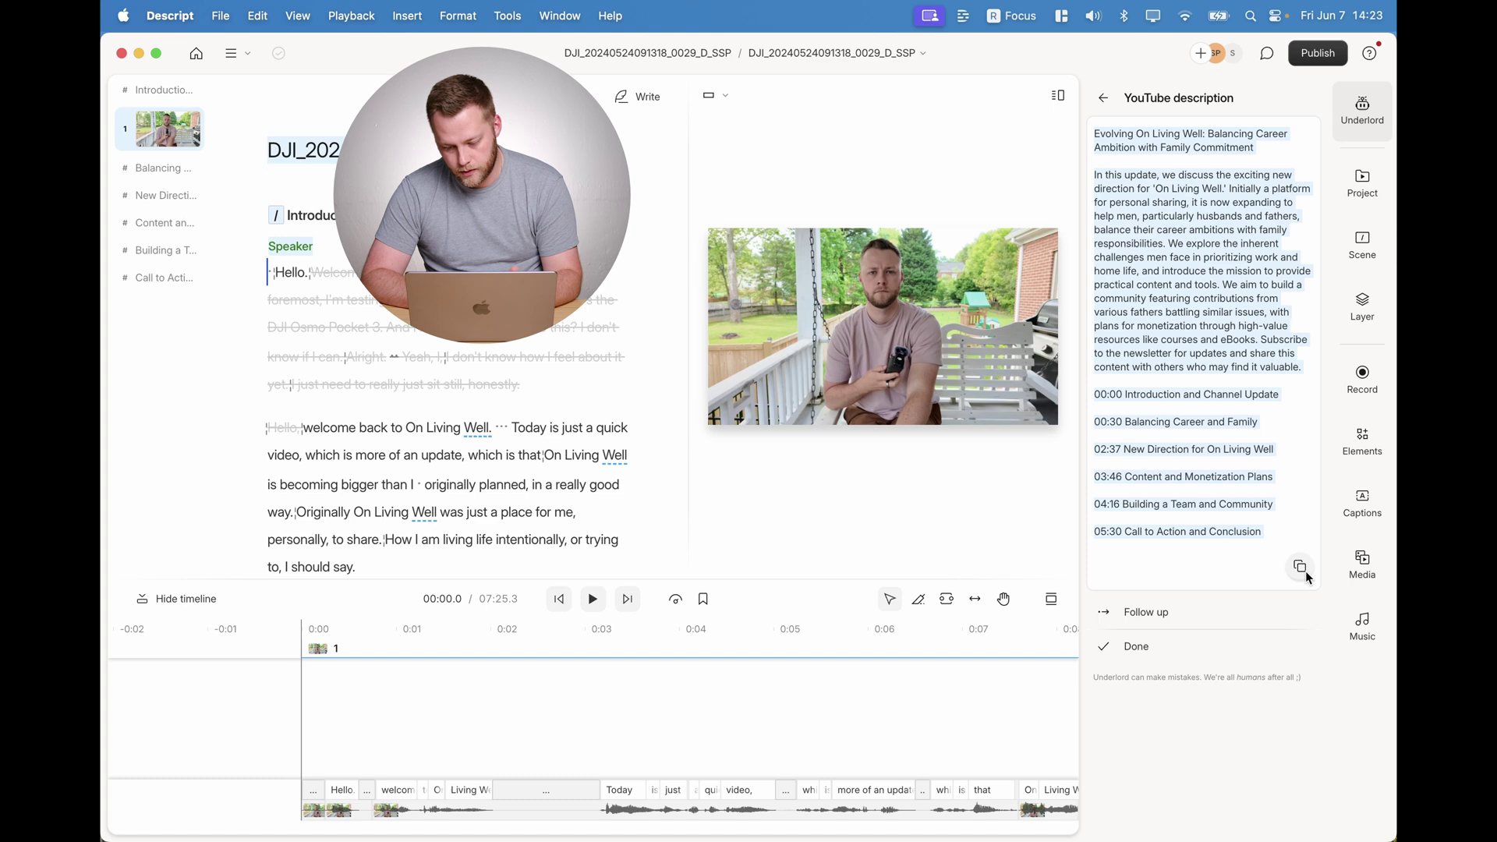
left_click(1300, 566)
- Paste the copied description into the YouTube publish Description field and close the panel
left_click(1311, 55)
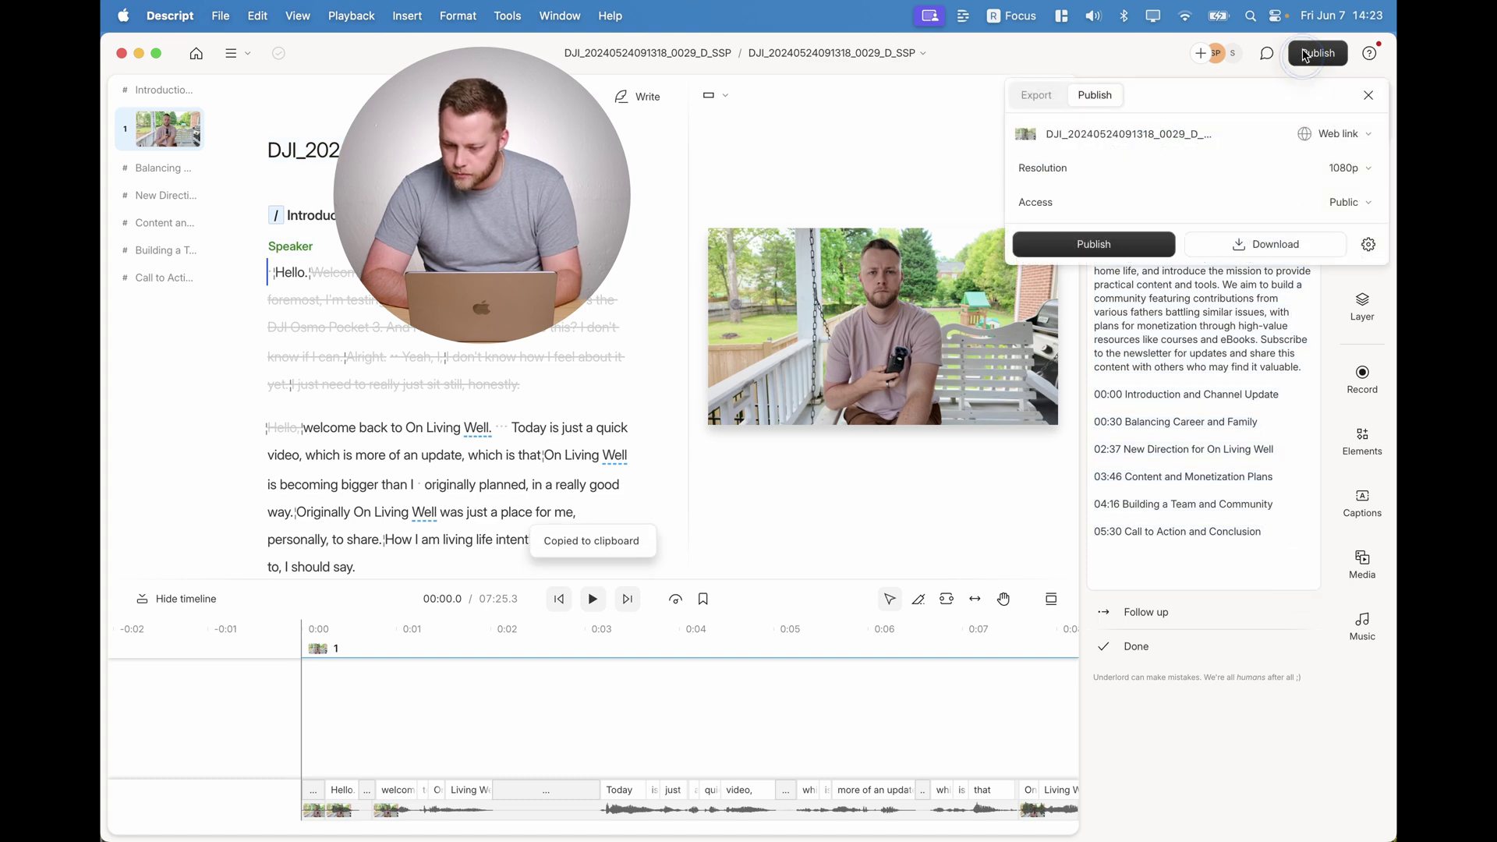
left_click(1336, 136)
left_click(1322, 196)
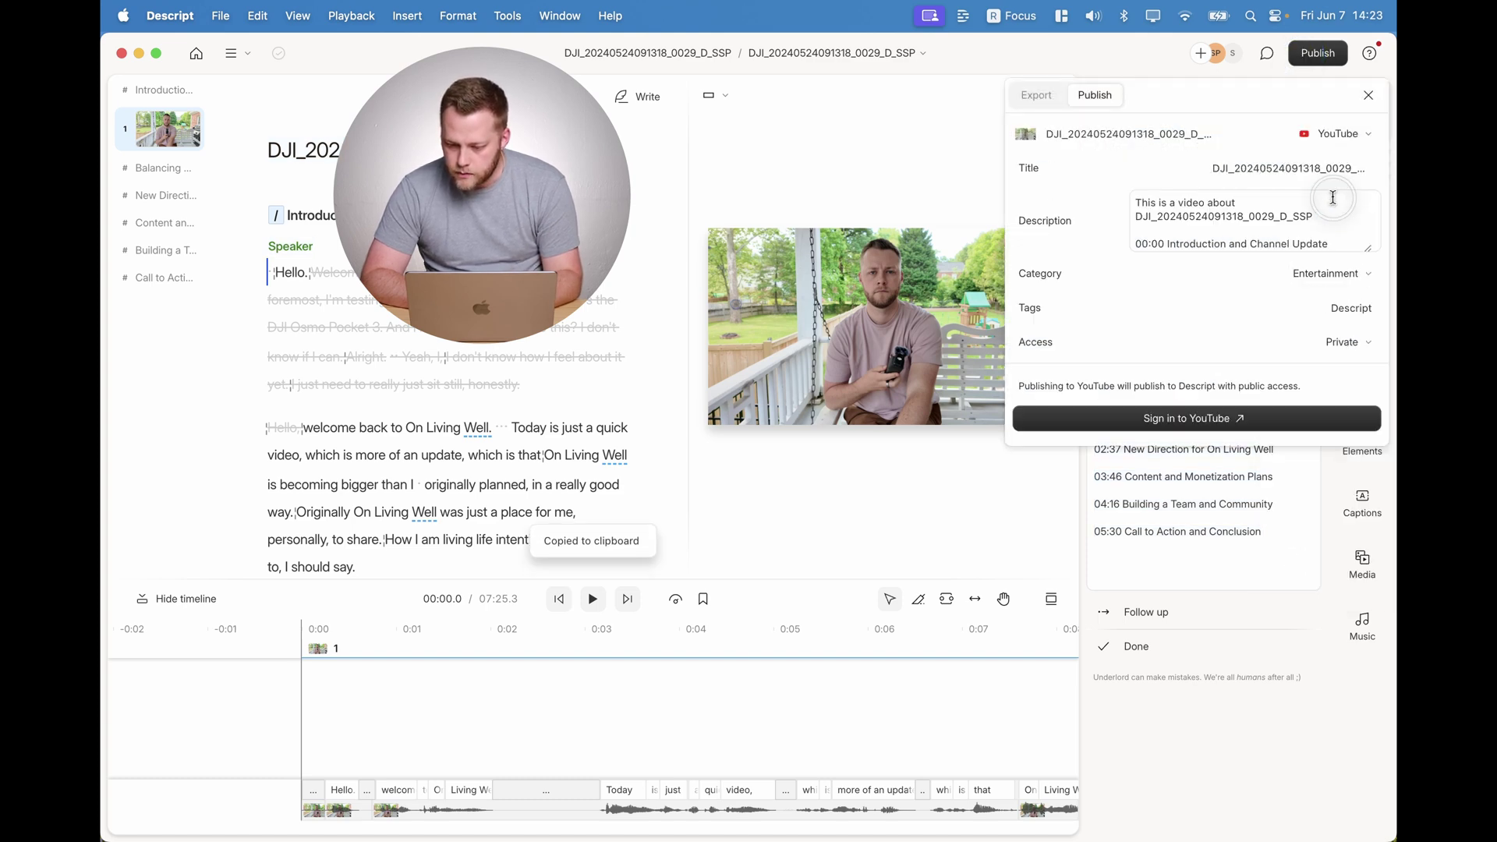
left_click_drag(1371, 273, 1371, 403)
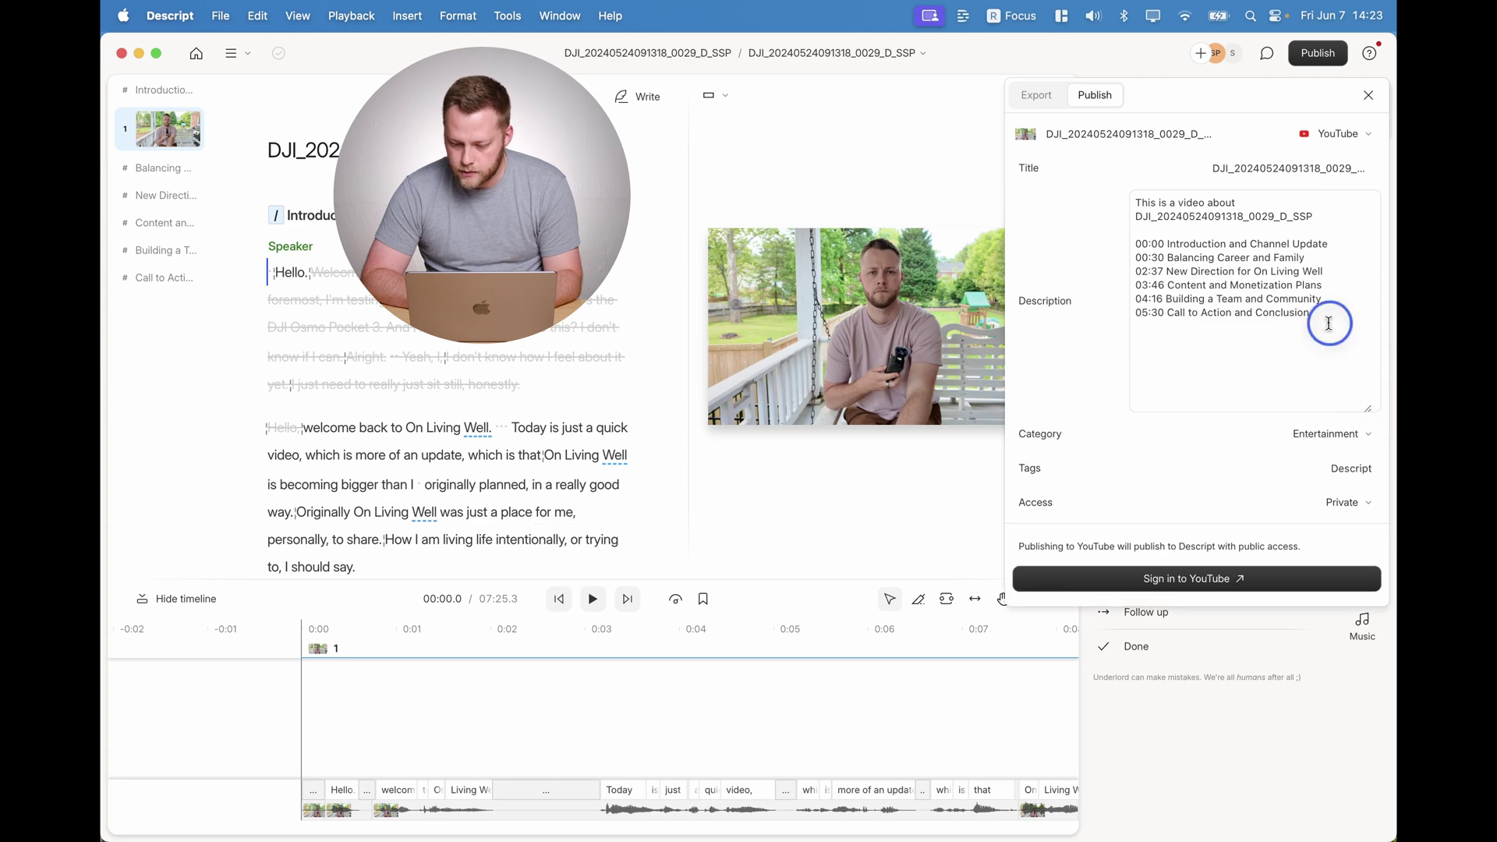
key("super+v")
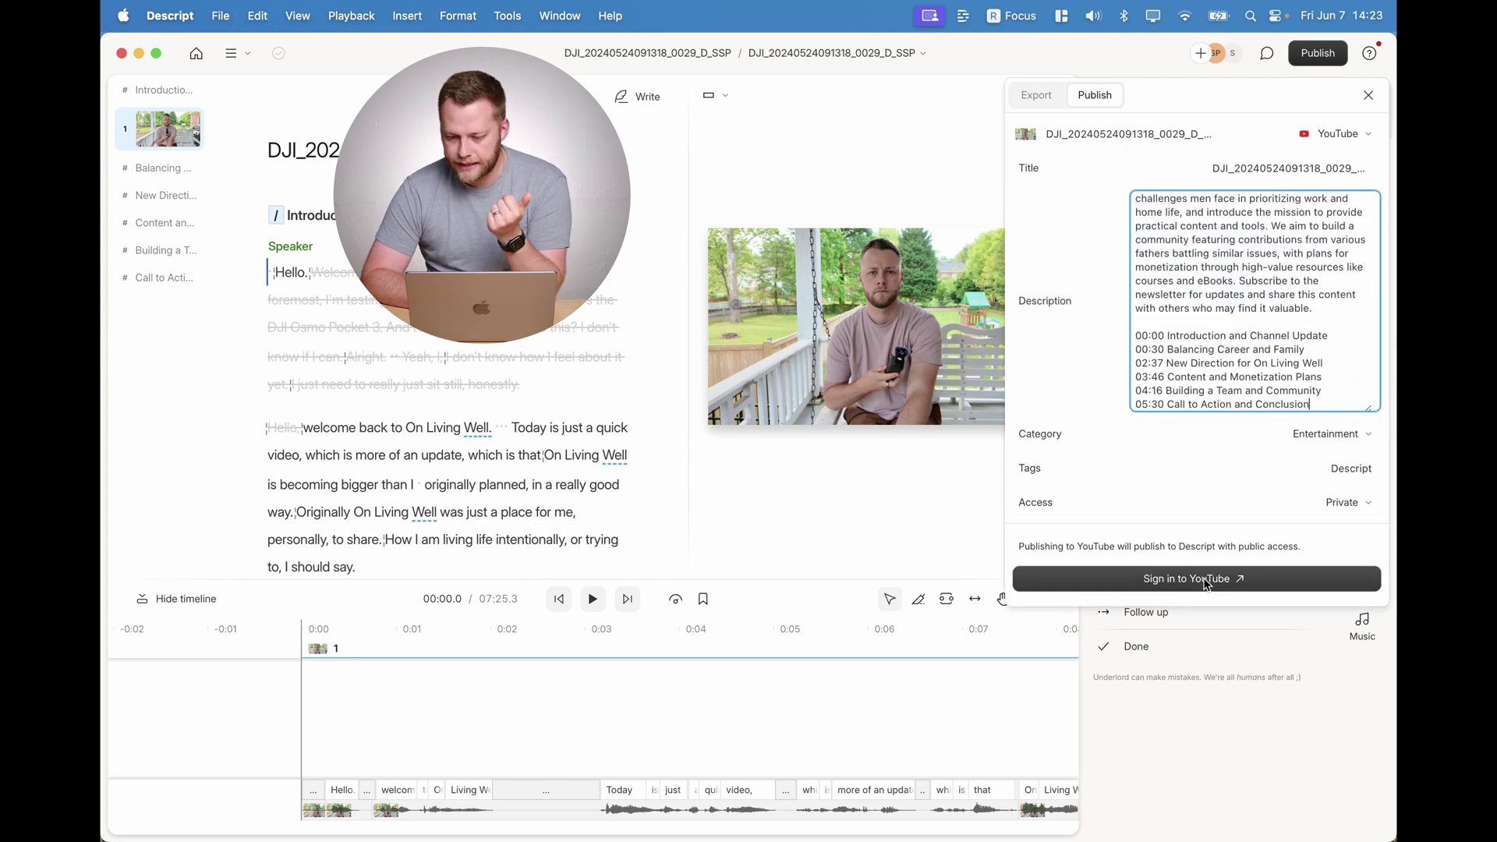
left_click(1368, 94)
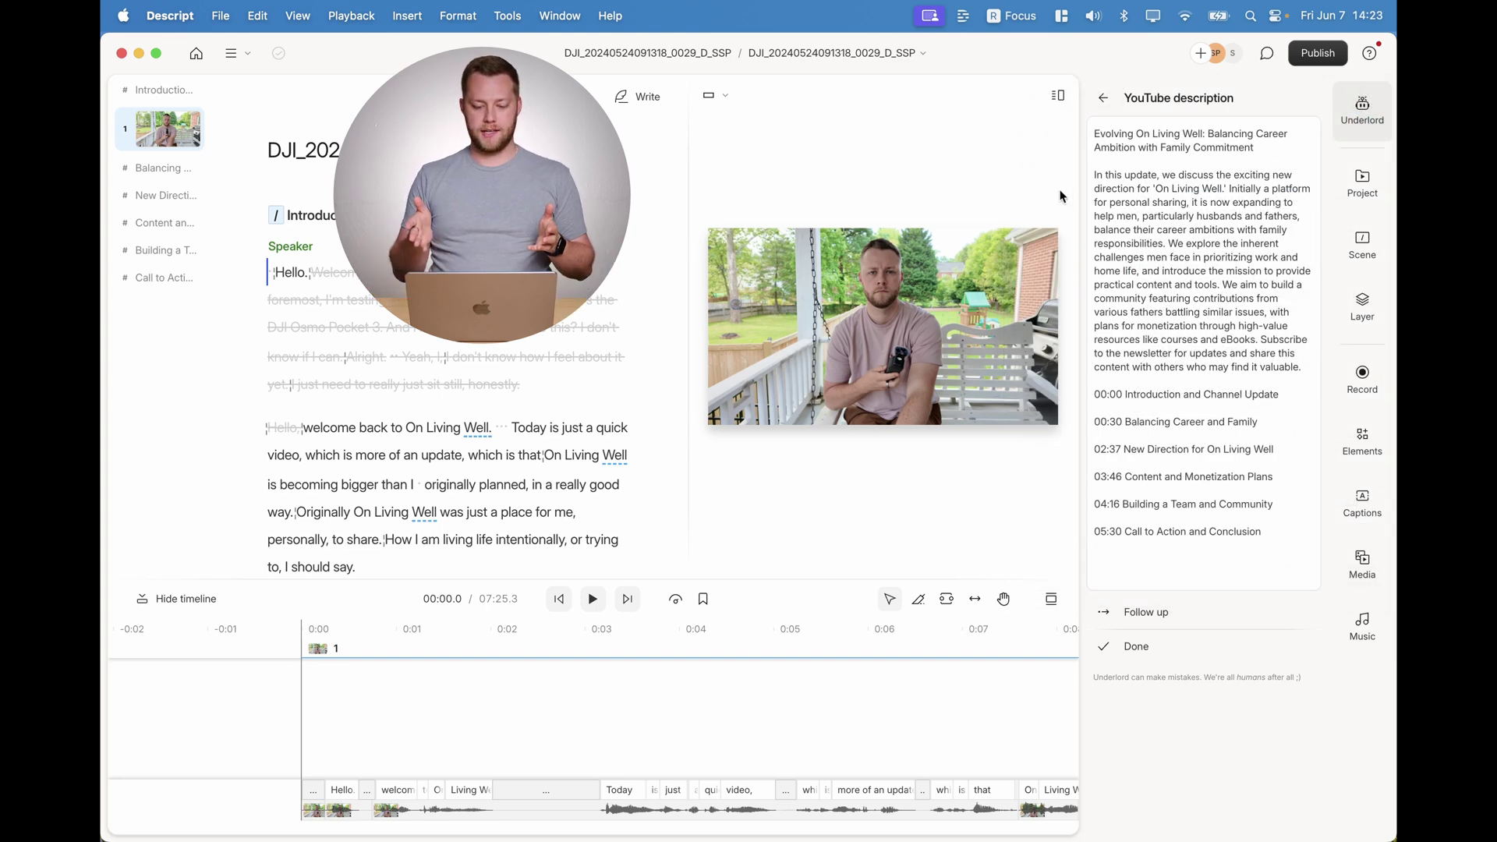